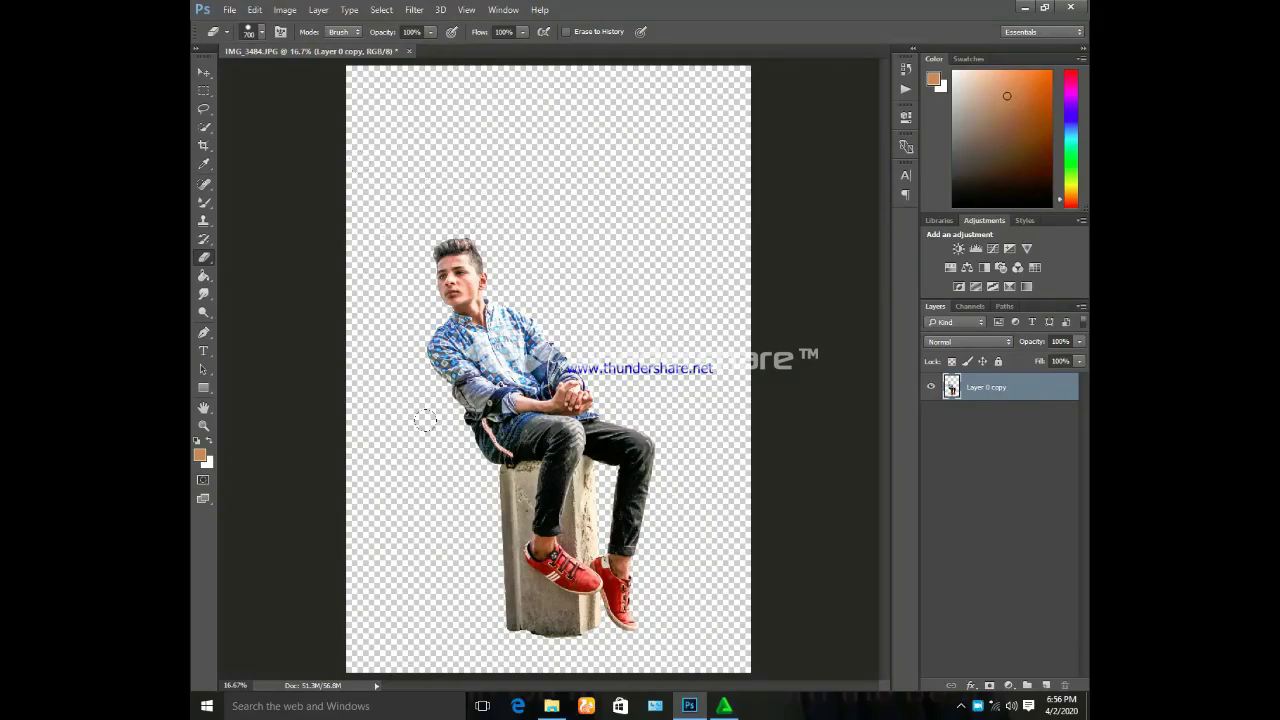
Start Place Linked and browse to the D:\backgrounds\New BG HD folder
{"action": "left_click", "coordinate": [230, 9]}
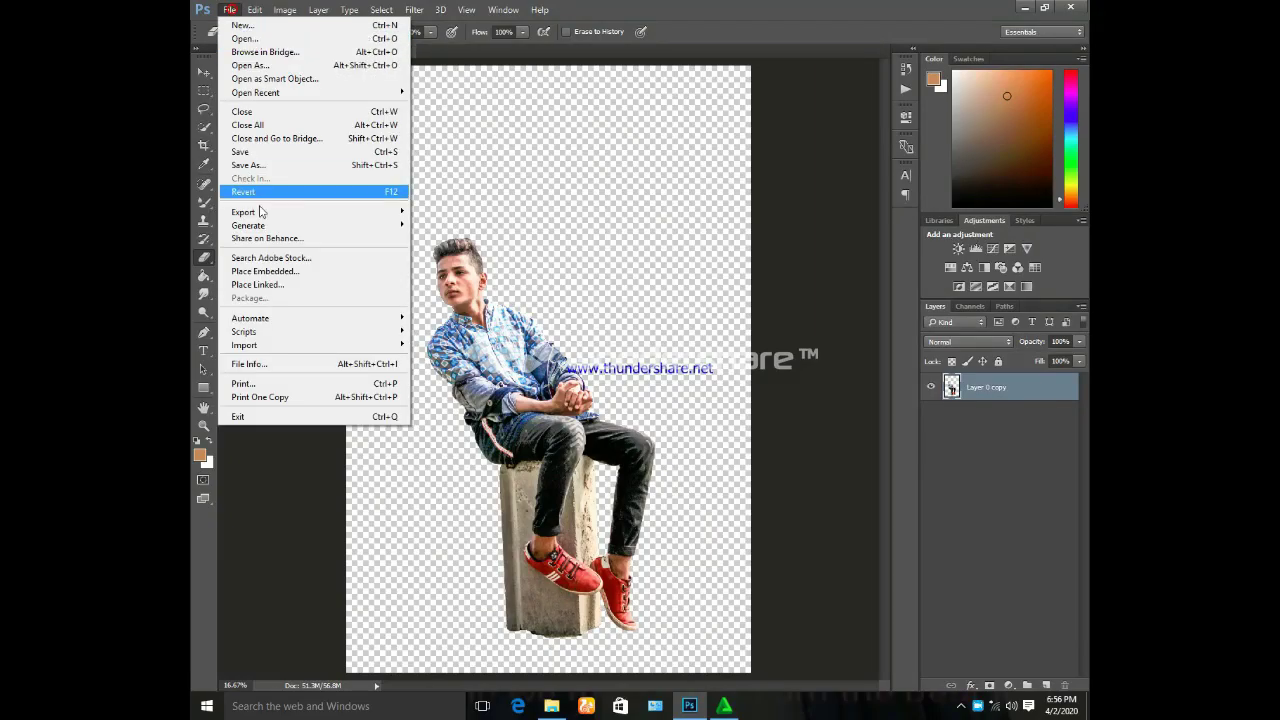
{"action": "left_click", "coordinate": [250, 286]}
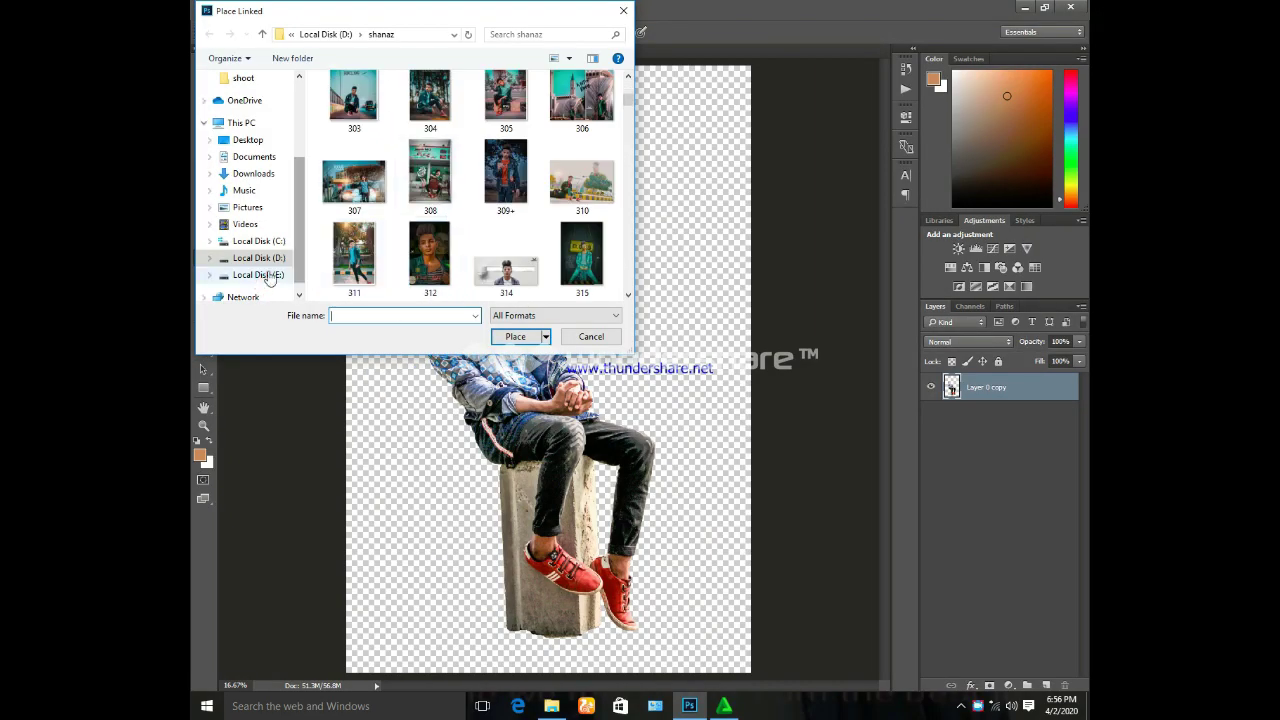
{"action": "left_click", "coordinate": [280, 258]}
{"action": "double_click", "coordinate": [359, 143]}
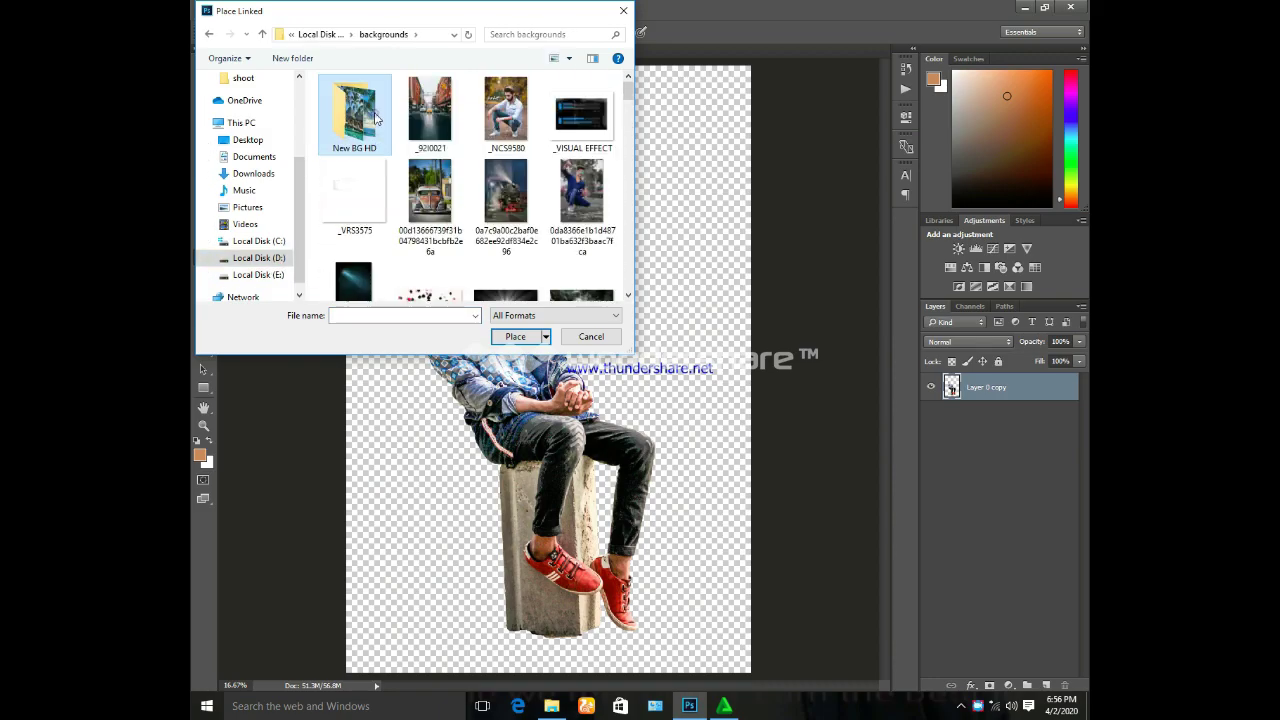
{"action": "double_click", "coordinate": [370, 112]}
Scroll through the thumbnails and place the orange-and-teal angled-light background image
{"action": "scroll", "coordinate": [484, 150], "scroll_direction": "down", "scroll_amount": 2}
{"action": "scroll", "coordinate": [484, 150], "scroll_direction": "down", "scroll_amount": 2}
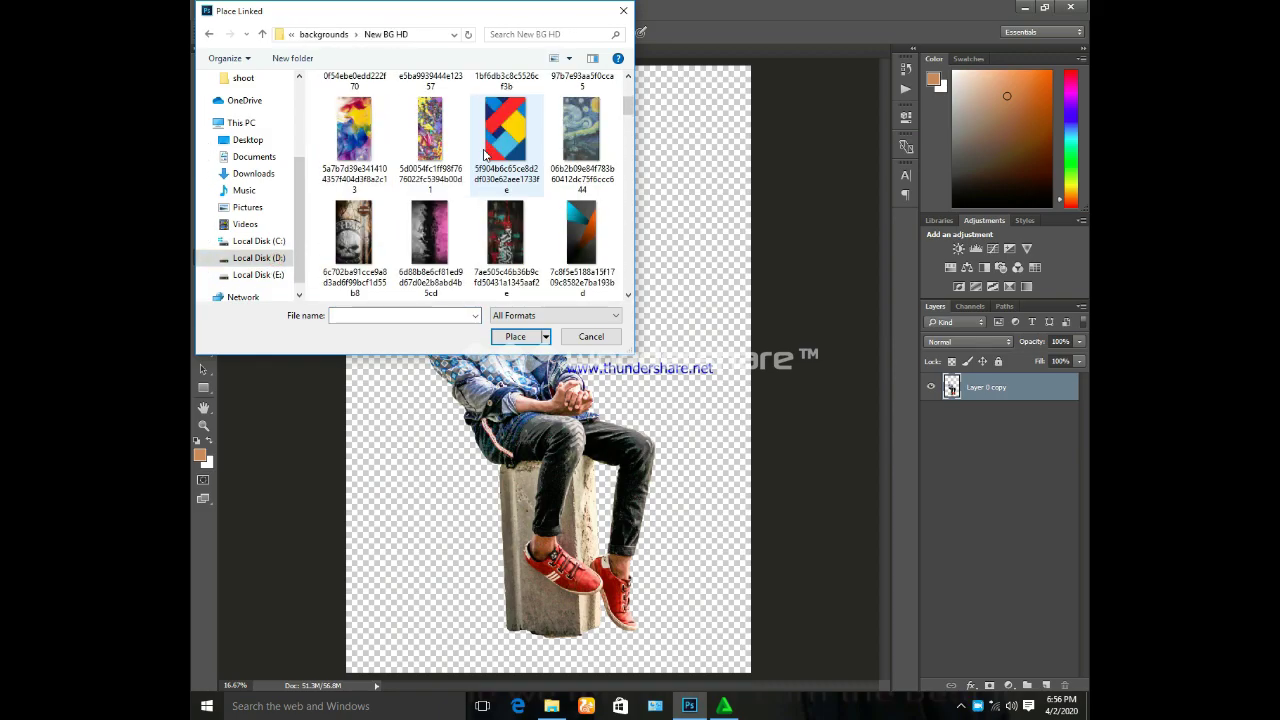
{"action": "scroll", "coordinate": [484, 153], "scroll_direction": "down", "scroll_amount": 2}
{"action": "scroll", "coordinate": [527, 199], "scroll_direction": "down", "scroll_amount": 2}
{"action": "scroll", "coordinate": [527, 199], "scroll_direction": "down", "scroll_amount": 3}
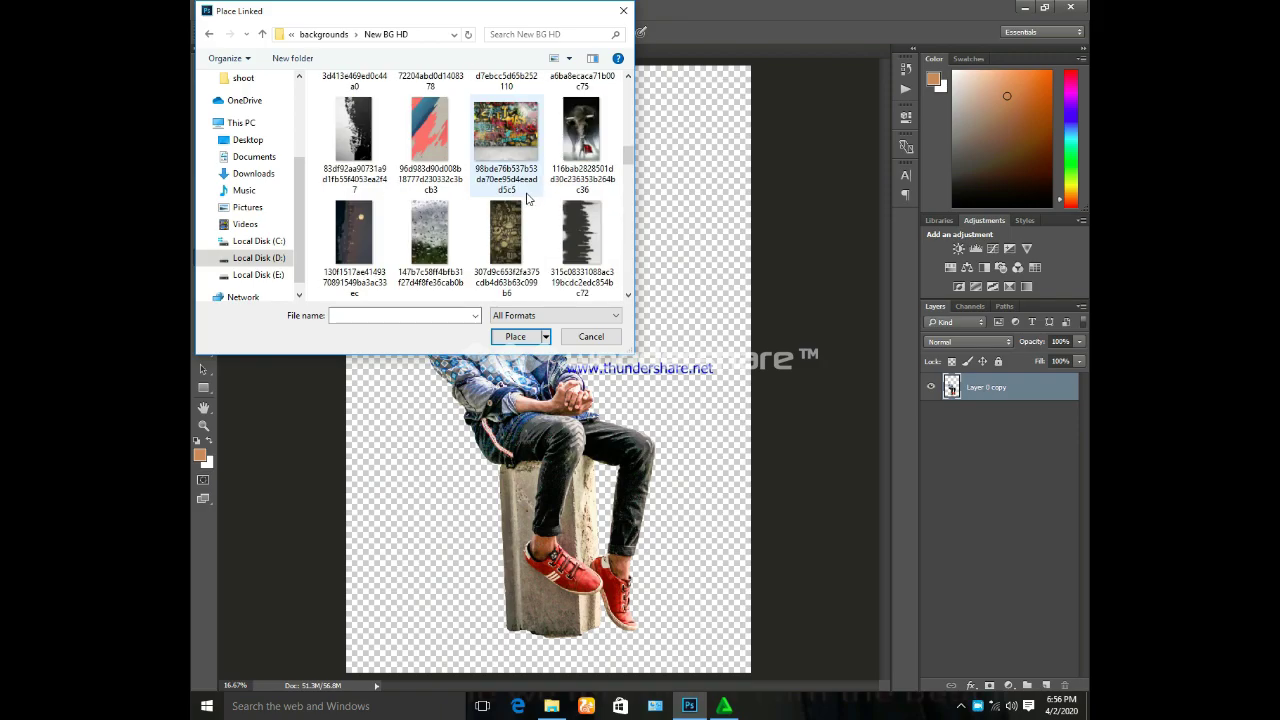
{"action": "scroll", "coordinate": [527, 199], "scroll_direction": "down", "scroll_amount": 2}
{"action": "scroll", "coordinate": [505, 212], "scroll_direction": "down", "scroll_amount": 1}
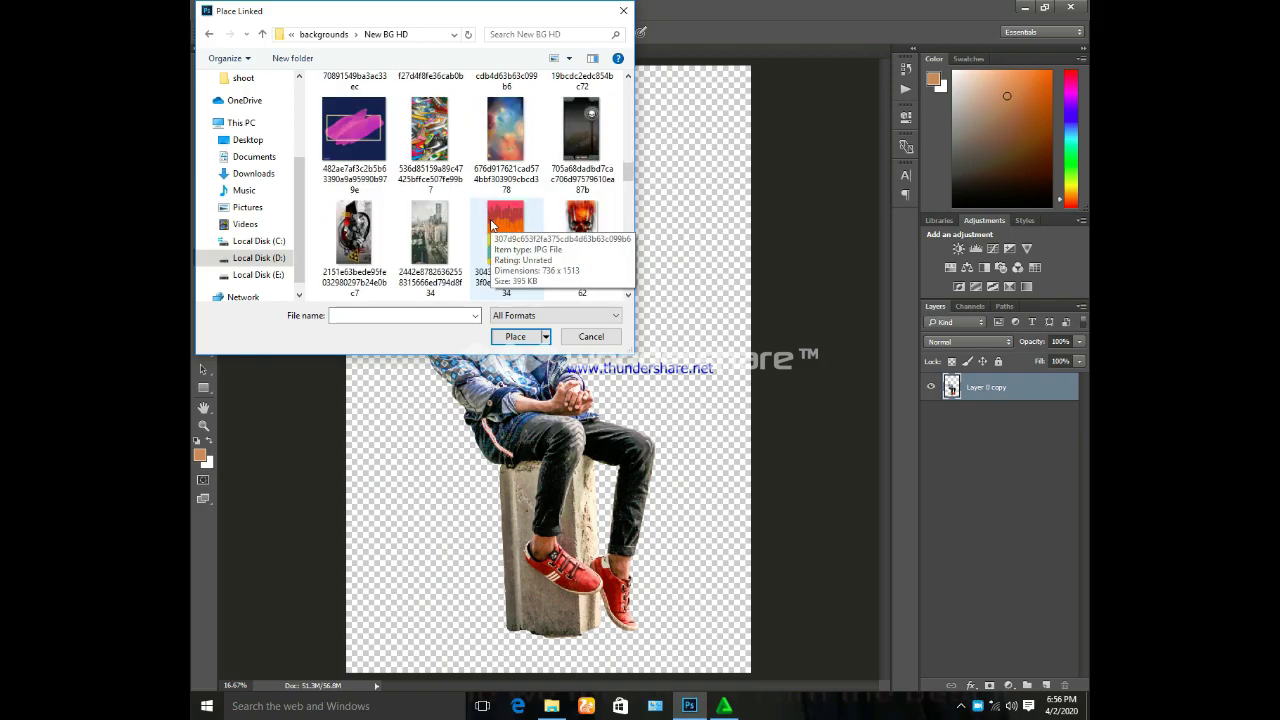
{"action": "scroll", "coordinate": [491, 225], "scroll_direction": "down", "scroll_amount": 1}
{"action": "scroll", "coordinate": [491, 225], "scroll_direction": "down", "scroll_amount": 1}
{"action": "scroll", "coordinate": [470, 228], "scroll_direction": "down", "scroll_amount": 1}
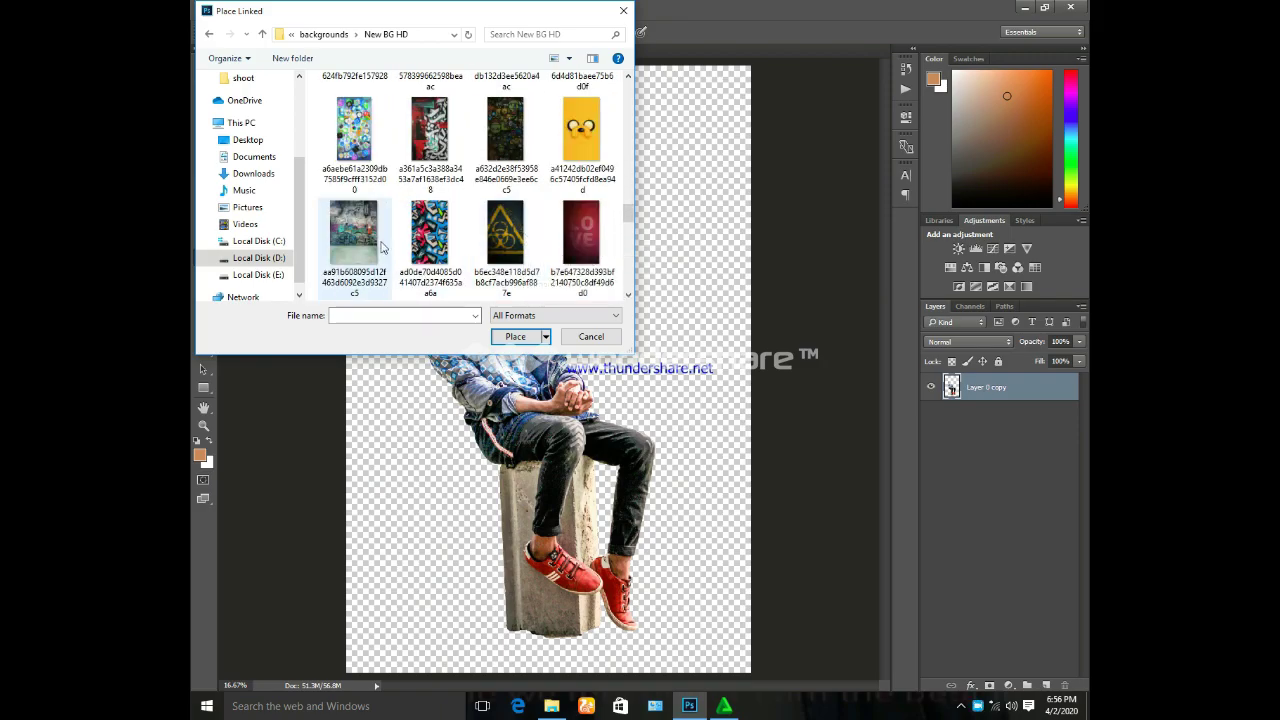
{"action": "scroll", "coordinate": [455, 232], "scroll_direction": "down", "scroll_amount": 1}
{"action": "scroll", "coordinate": [455, 232], "scroll_direction": "down", "scroll_amount": 1}
{"action": "scroll", "coordinate": [453, 245], "scroll_direction": "down", "scroll_amount": 1}
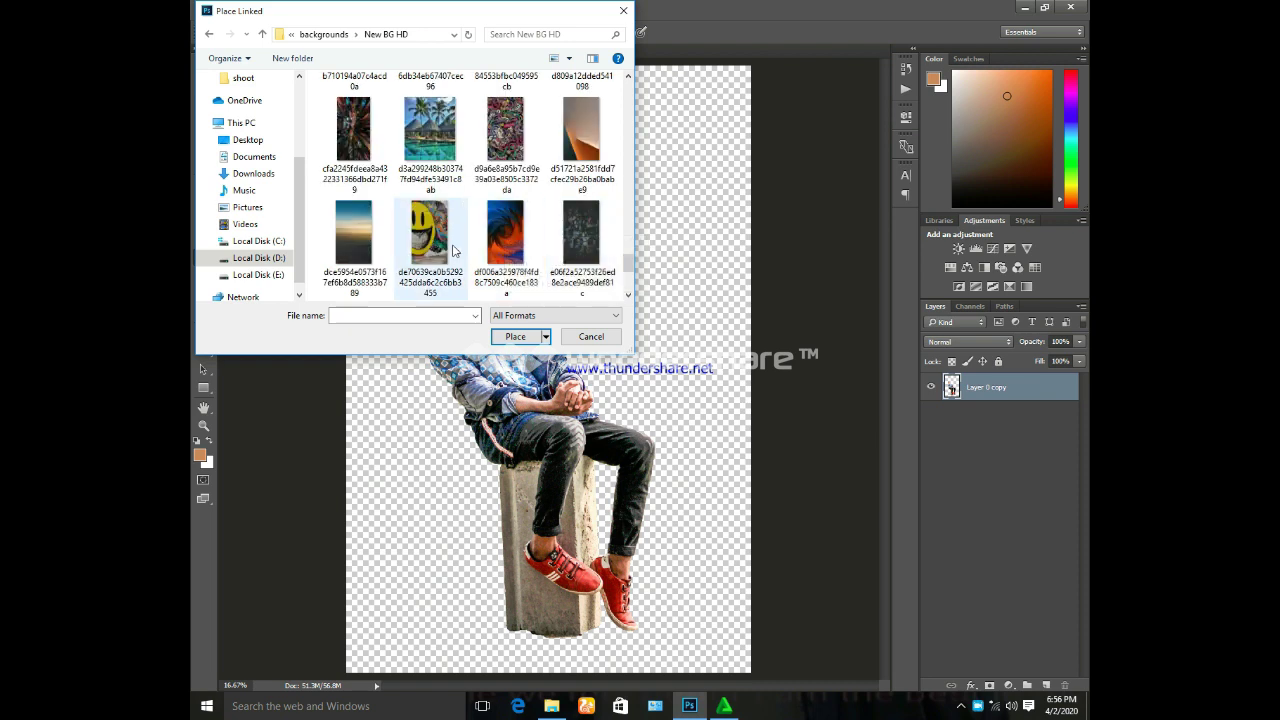
{"action": "double_click", "coordinate": [588, 163]}
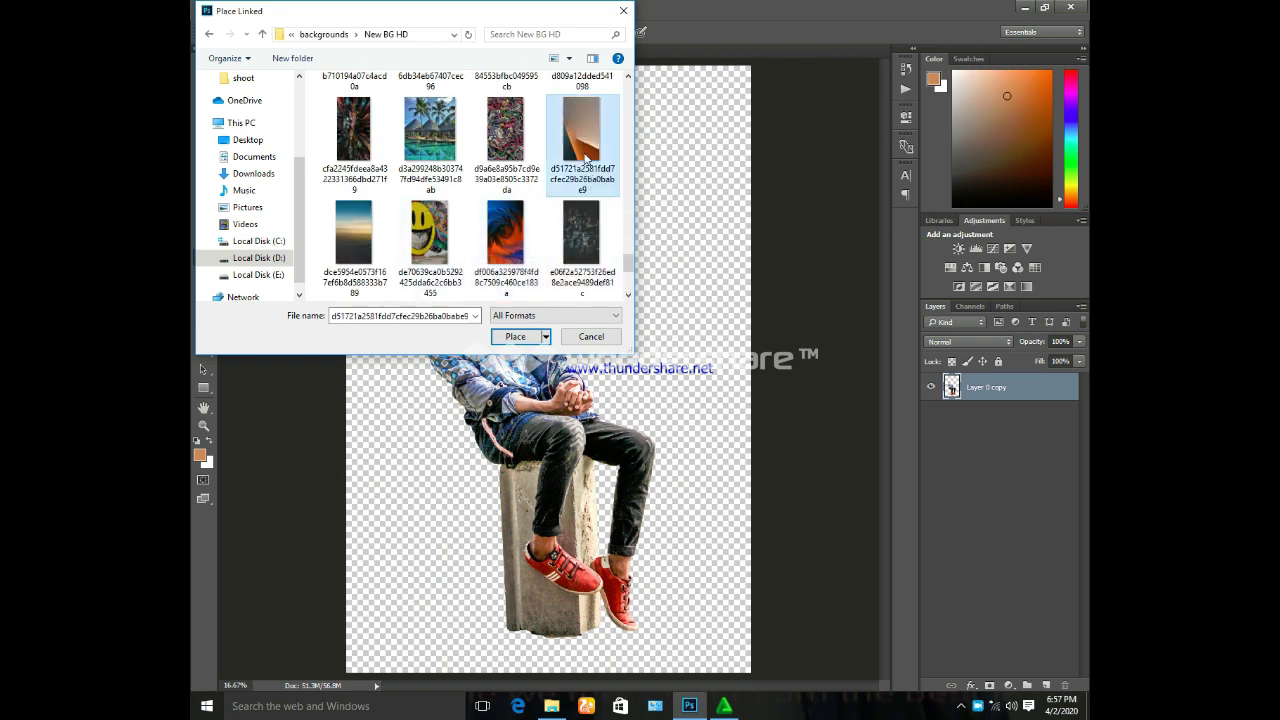
Scale the placed background up over the canvas and move it beneath the man's layer
{"action": "left_click_drag", "start_coordinate": [548, 370], "coordinate": [372, 91]}
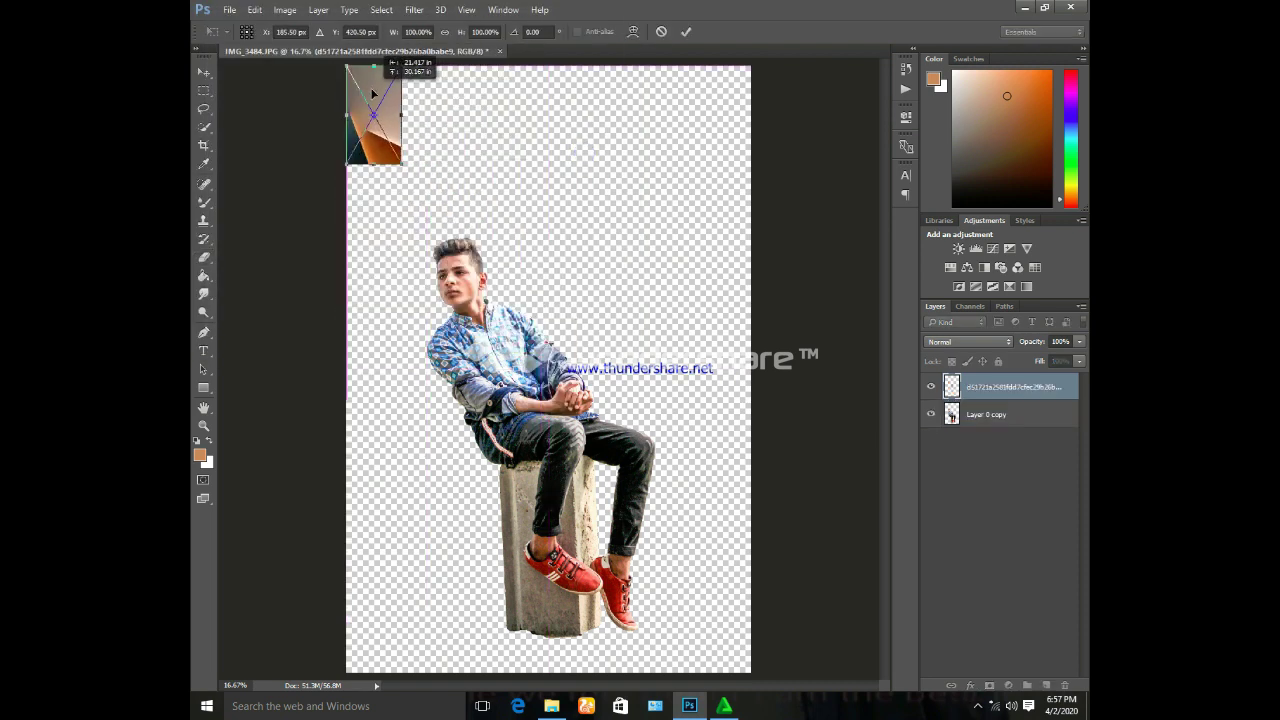
{"action": "mouse_move", "coordinate": [402, 165]}
{"action": "left_mouse_down"}
{"action": "mouse_move", "coordinate": [782, 683]}
{"action": "mouse_move", "coordinate": [760, 672]}
{"action": "left_mouse_up"}
{"action": "key", "text": "Return"}
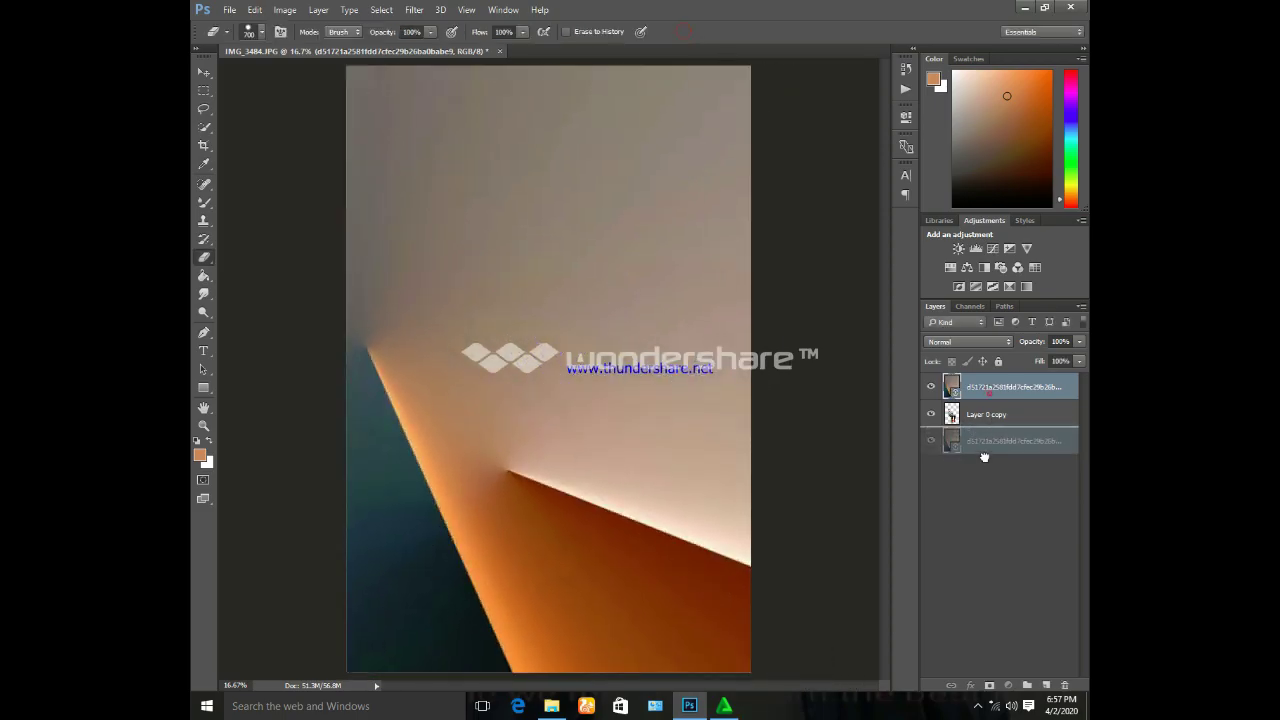
{"action": "left_click_drag", "start_coordinate": [991, 387], "coordinate": [985, 458]}
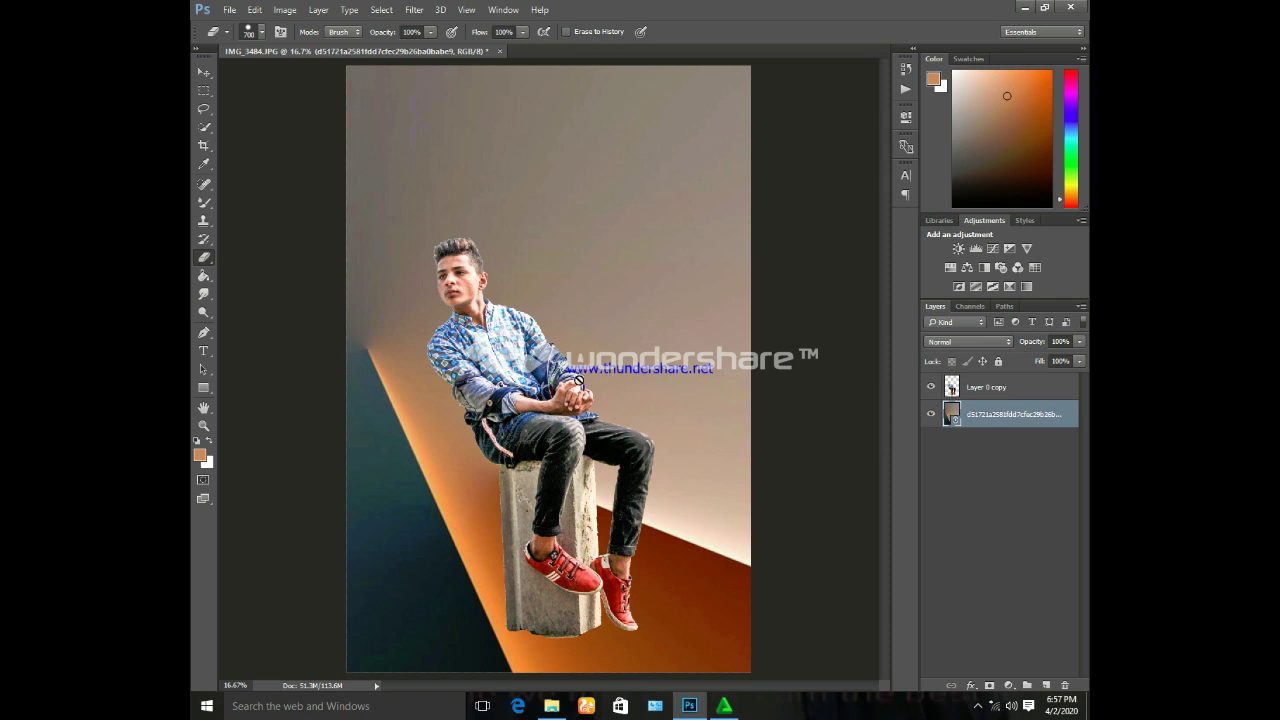
{"action": "left_click_drag", "start_coordinate": [578, 381], "coordinate": [567, 396]}
{"action": "left_click_drag", "start_coordinate": [655, 244], "coordinate": [641, 240]}
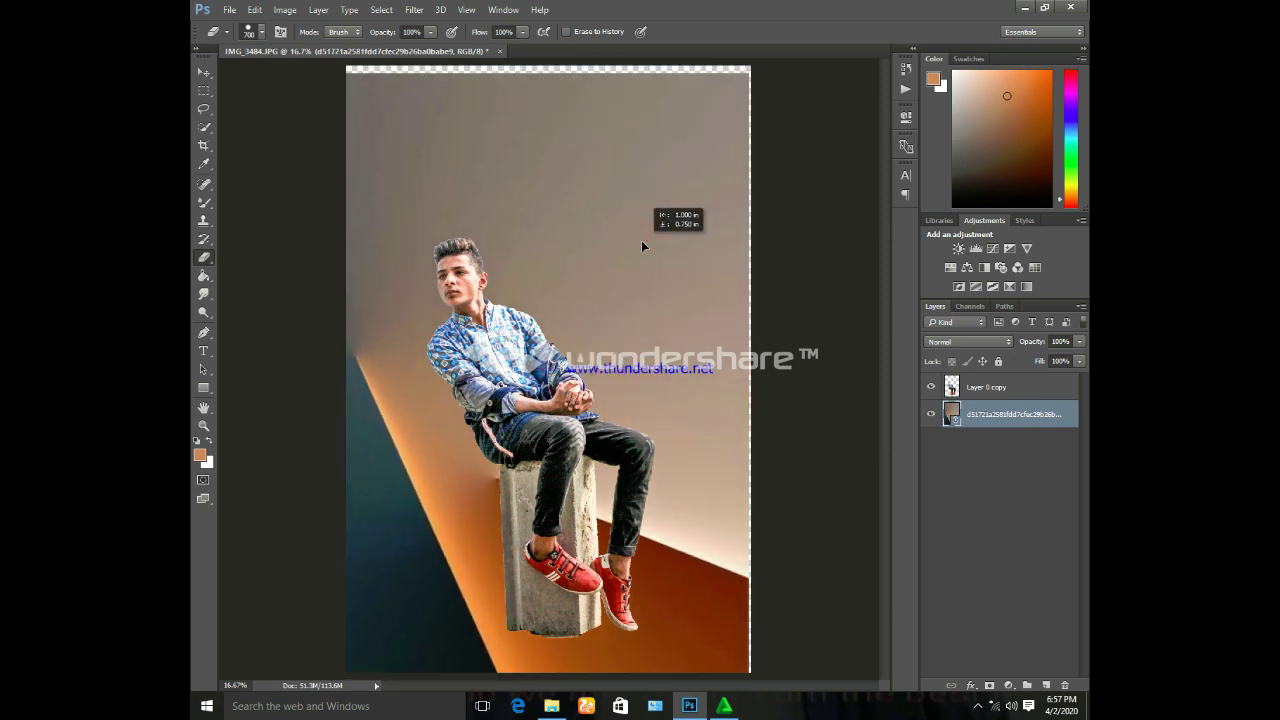
Stretch the background further to cover the empty top strip and right edge
{"action": "key", "text": "ctrl+t"}
{"action": "left_click_drag", "start_coordinate": [322, 63], "coordinate": [330, 60]}
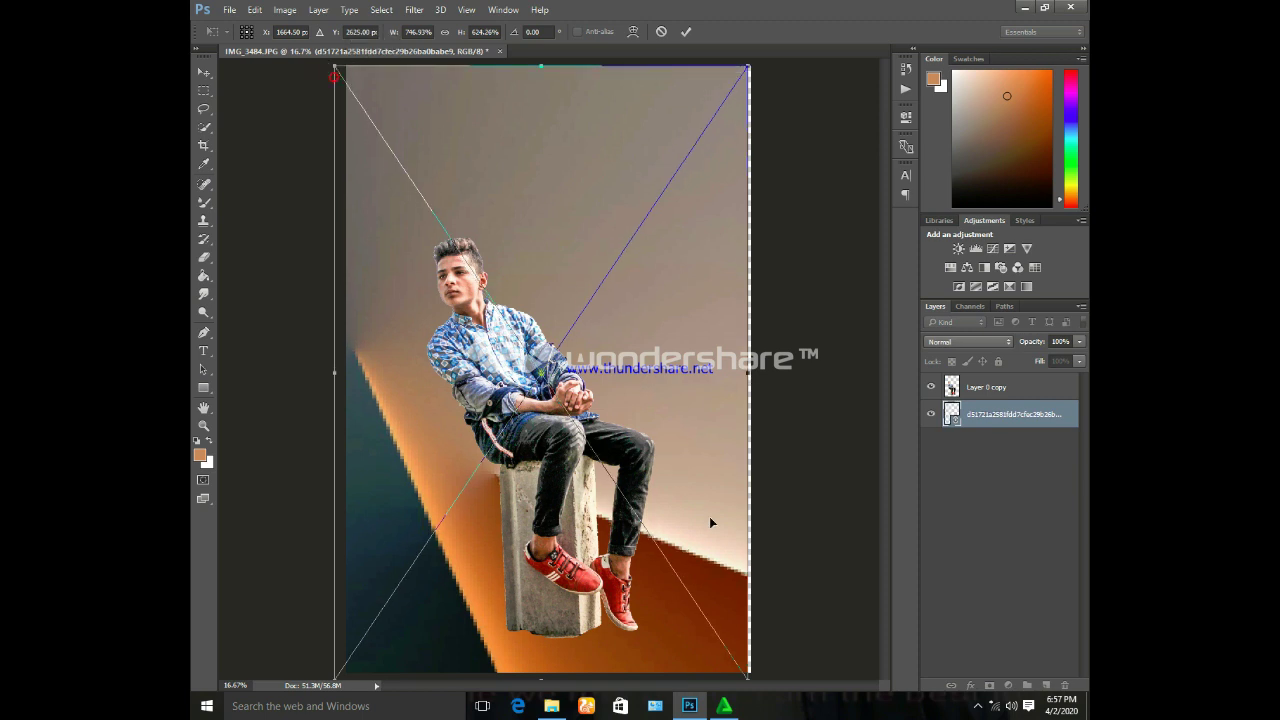
{"action": "left_click_drag", "start_coordinate": [748, 566], "coordinate": [752, 566]}
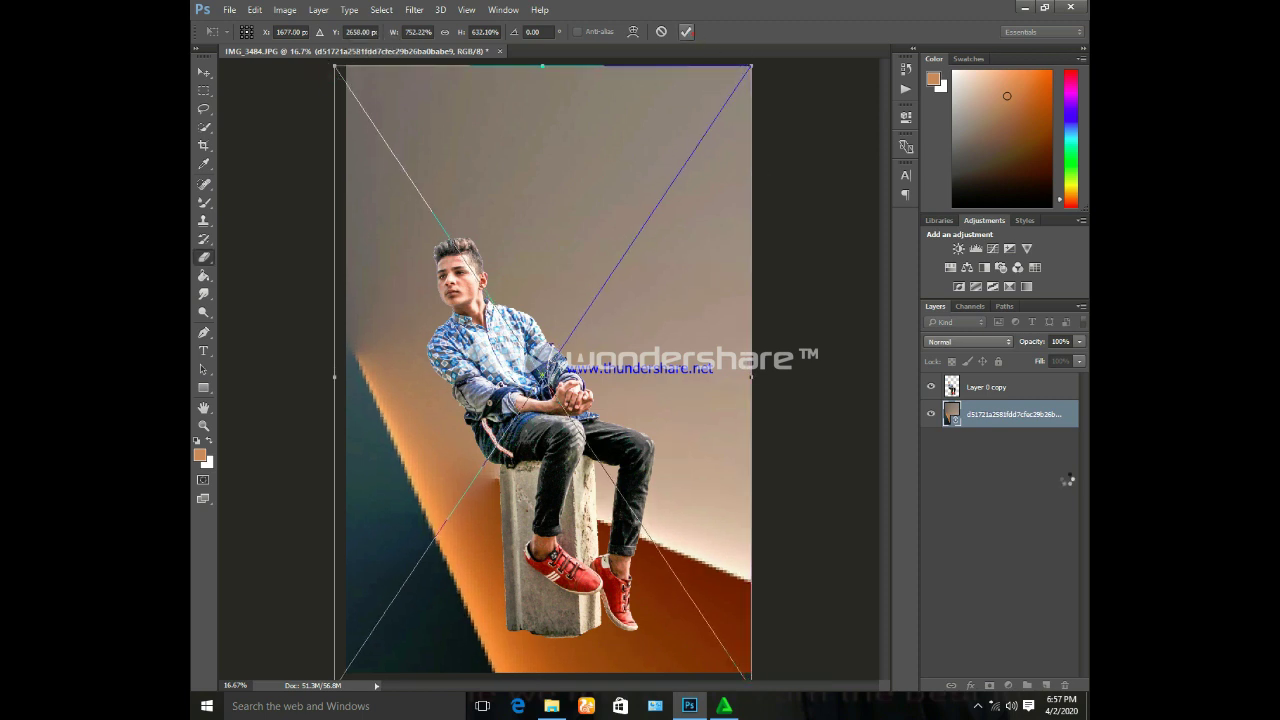
{"action": "left_click", "coordinate": [687, 32]}
Move the man right and down and tilt him slightly
{"action": "left_click", "coordinate": [1000, 387]}
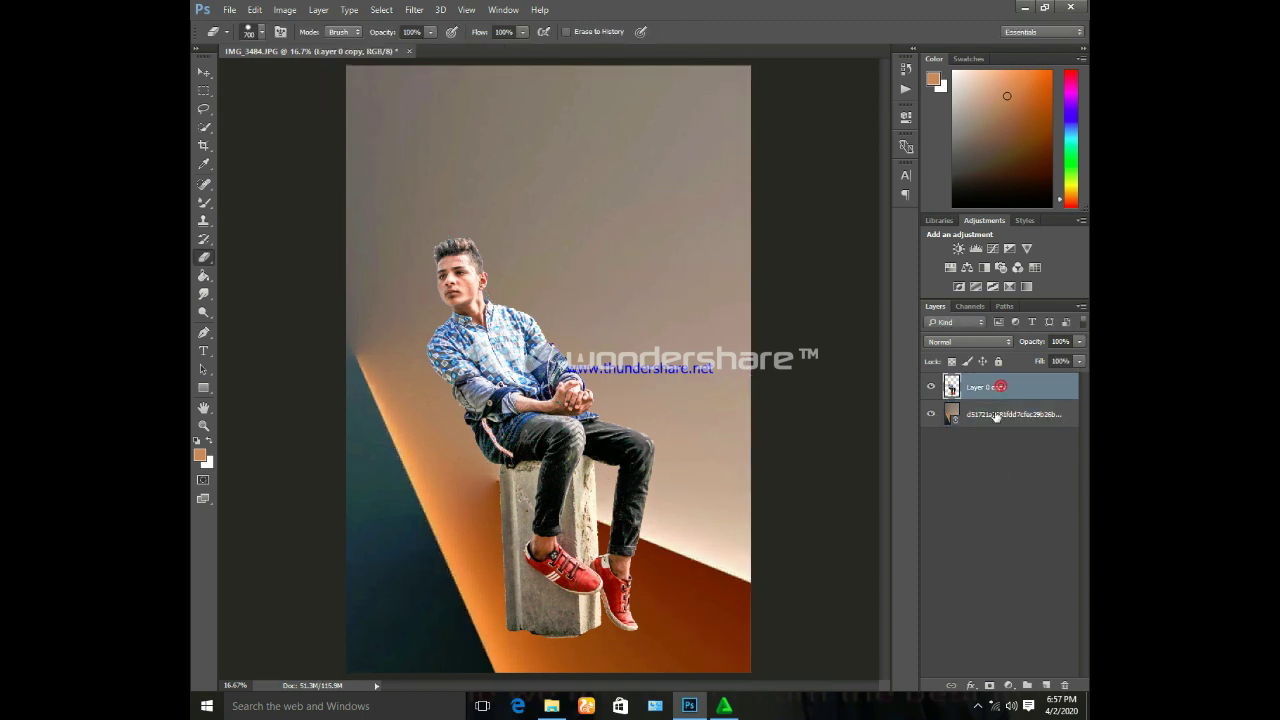
{"action": "key", "text": "ctrl+t"}
{"action": "left_click_drag", "start_coordinate": [603, 490], "coordinate": [638, 498]}
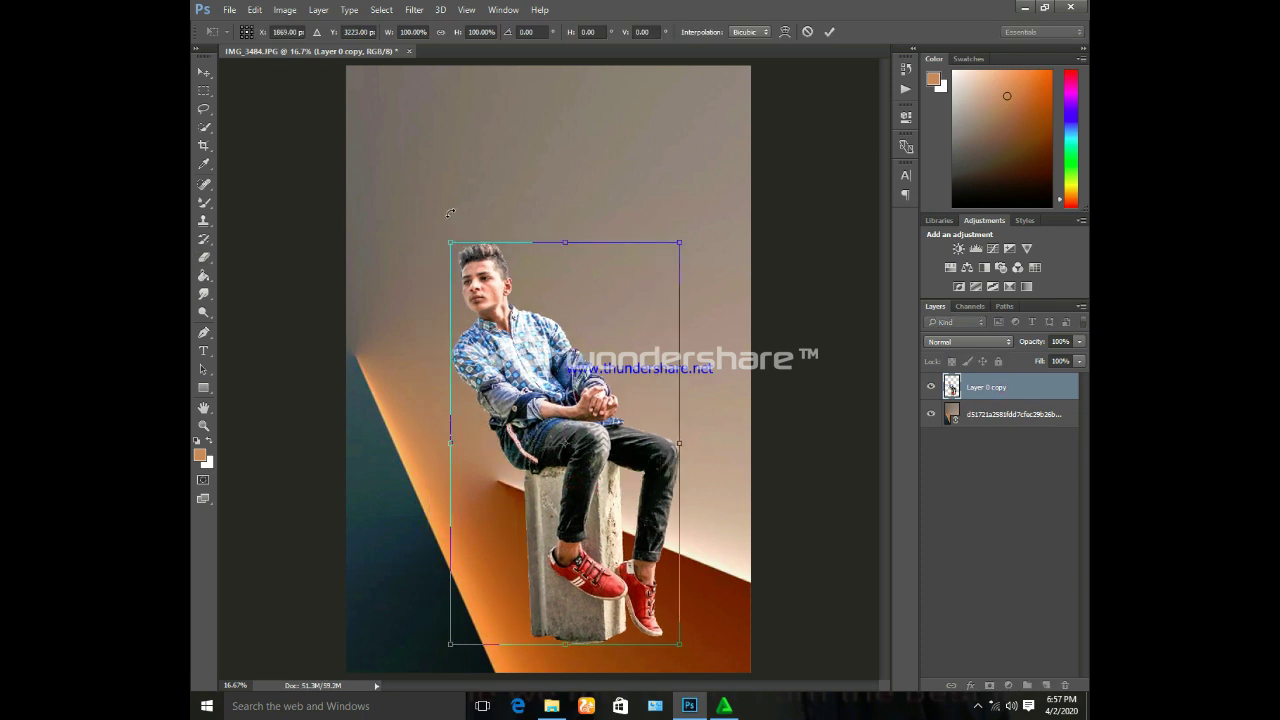
{"action": "left_click_drag", "start_coordinate": [449, 208], "coordinate": [437, 213]}
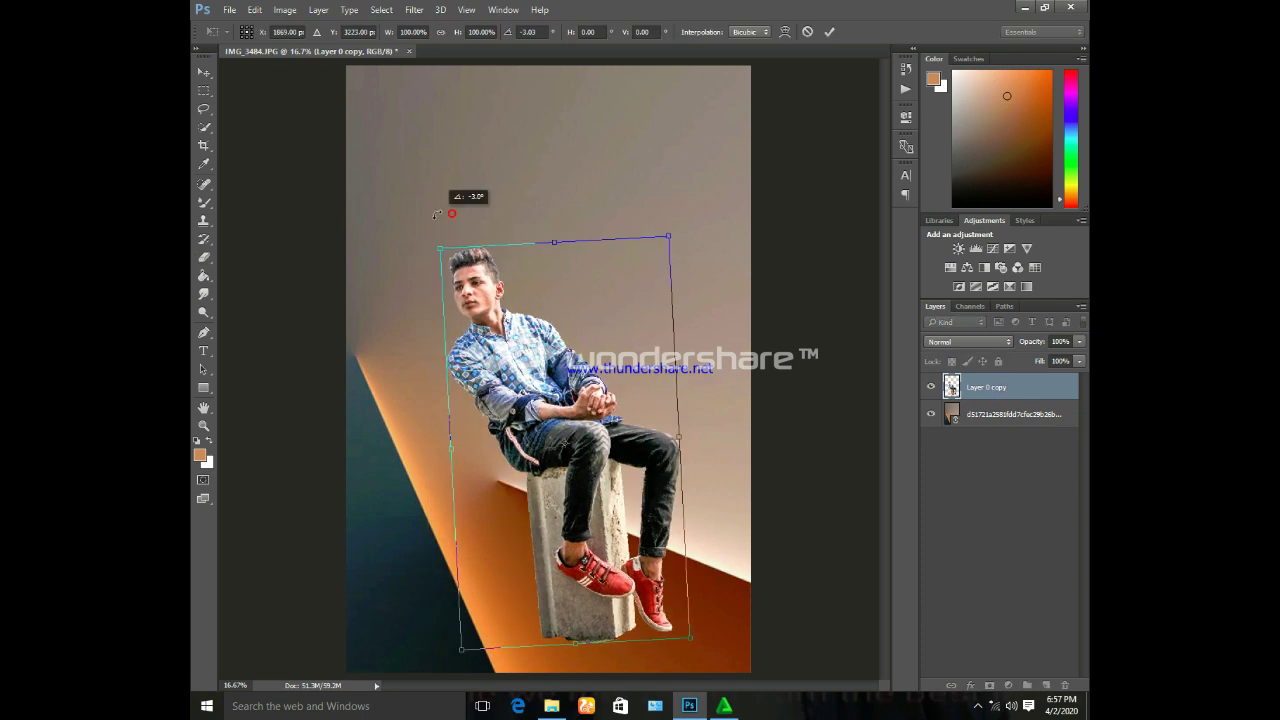
{"action": "left_click", "coordinate": [829, 31]}
Place the grunge skull image, scale it over the whole canvas, and move it beneath the man
{"action": "left_click", "coordinate": [229, 9]}
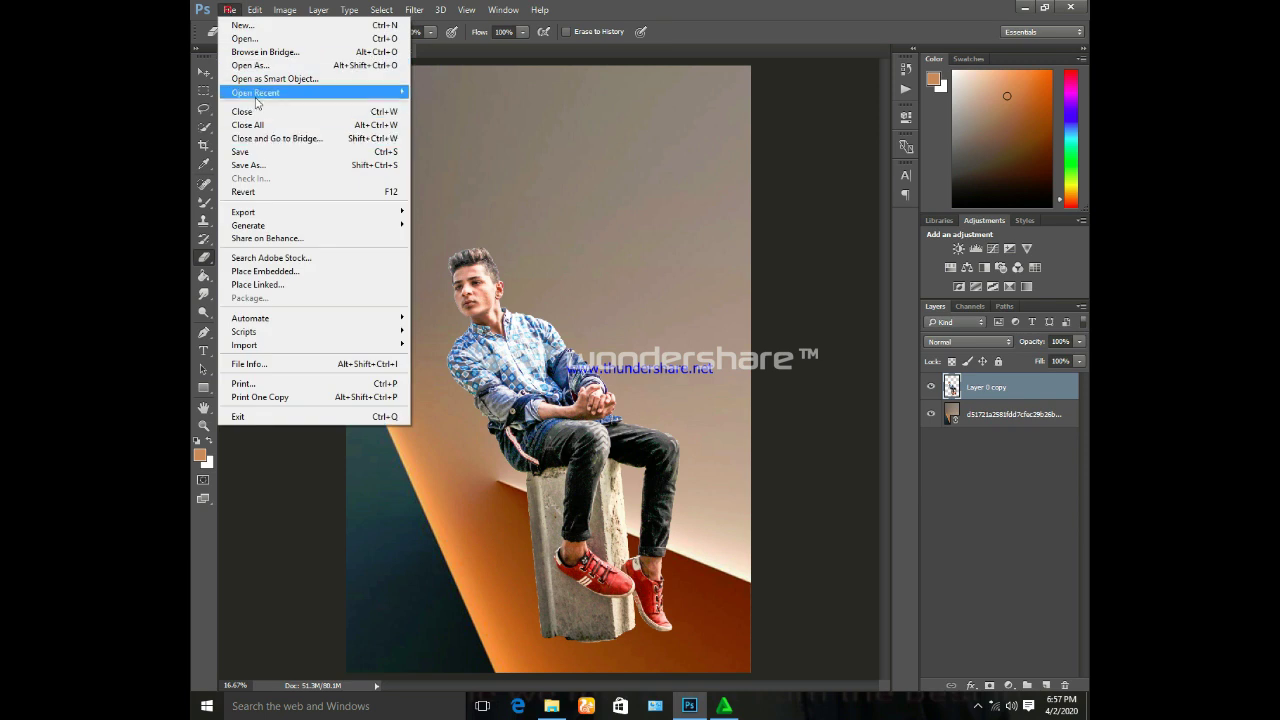
{"action": "left_click", "coordinate": [268, 284]}
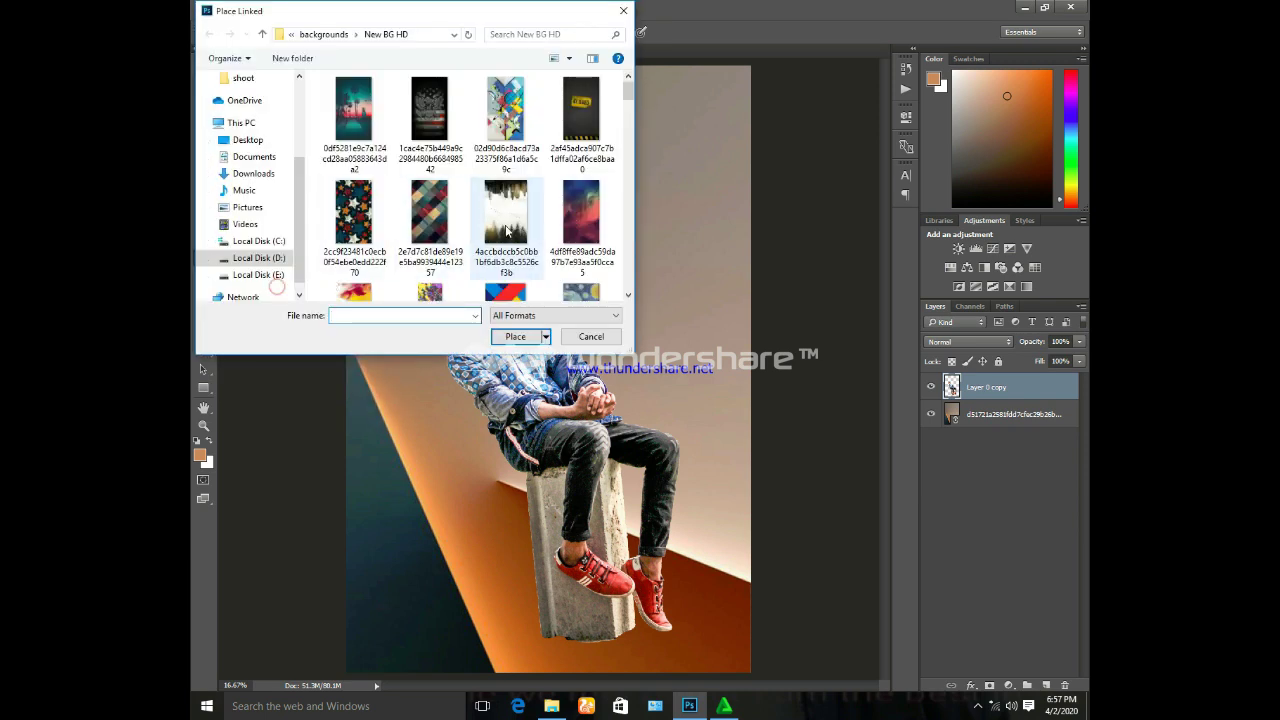
{"action": "scroll", "coordinate": [513, 197], "scroll_direction": "down", "scroll_amount": 1}
{"action": "double_click", "coordinate": [354, 232]}
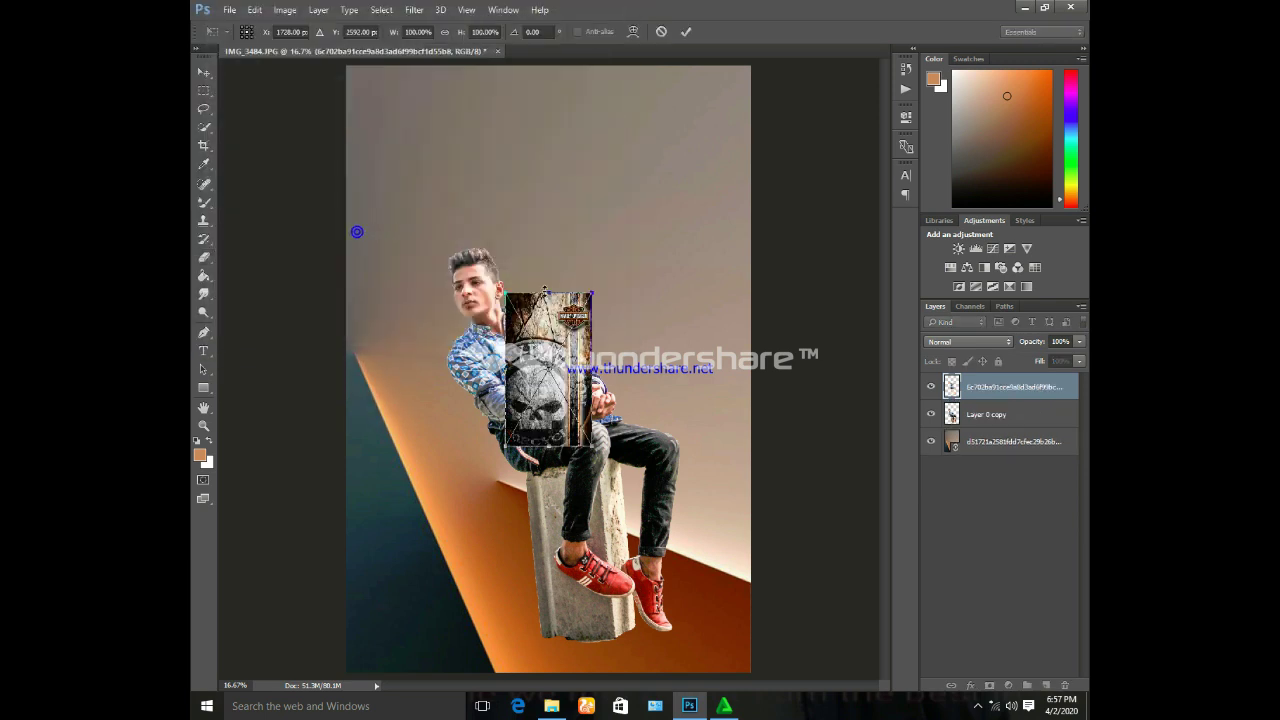
{"action": "left_click_drag", "start_coordinate": [490, 270], "coordinate": [390, 130]}
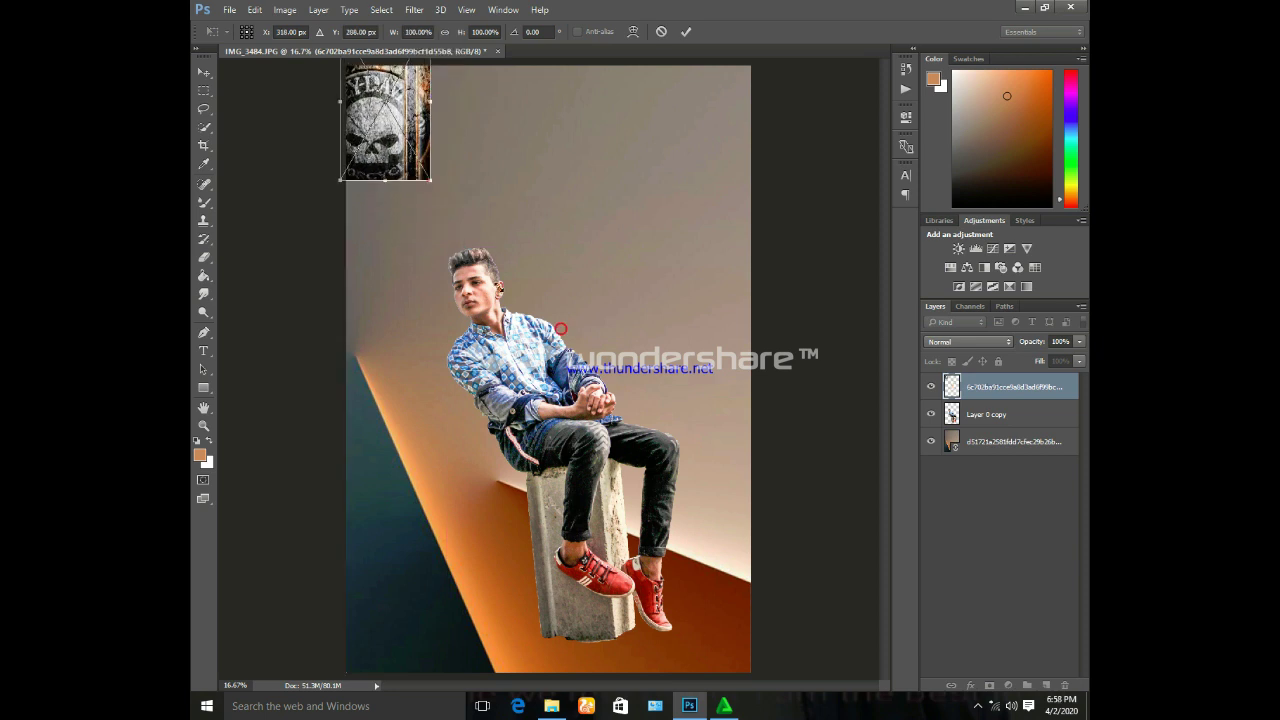
{"action": "left_click_drag", "start_coordinate": [427, 181], "coordinate": [708, 550]}
{"action": "mouse_move", "coordinate": [731, 598]}
{"action": "left_mouse_down"}
{"action": "mouse_move", "coordinate": [729, 442]}
{"action": "mouse_move", "coordinate": [846, 690]}
{"action": "left_mouse_up"}
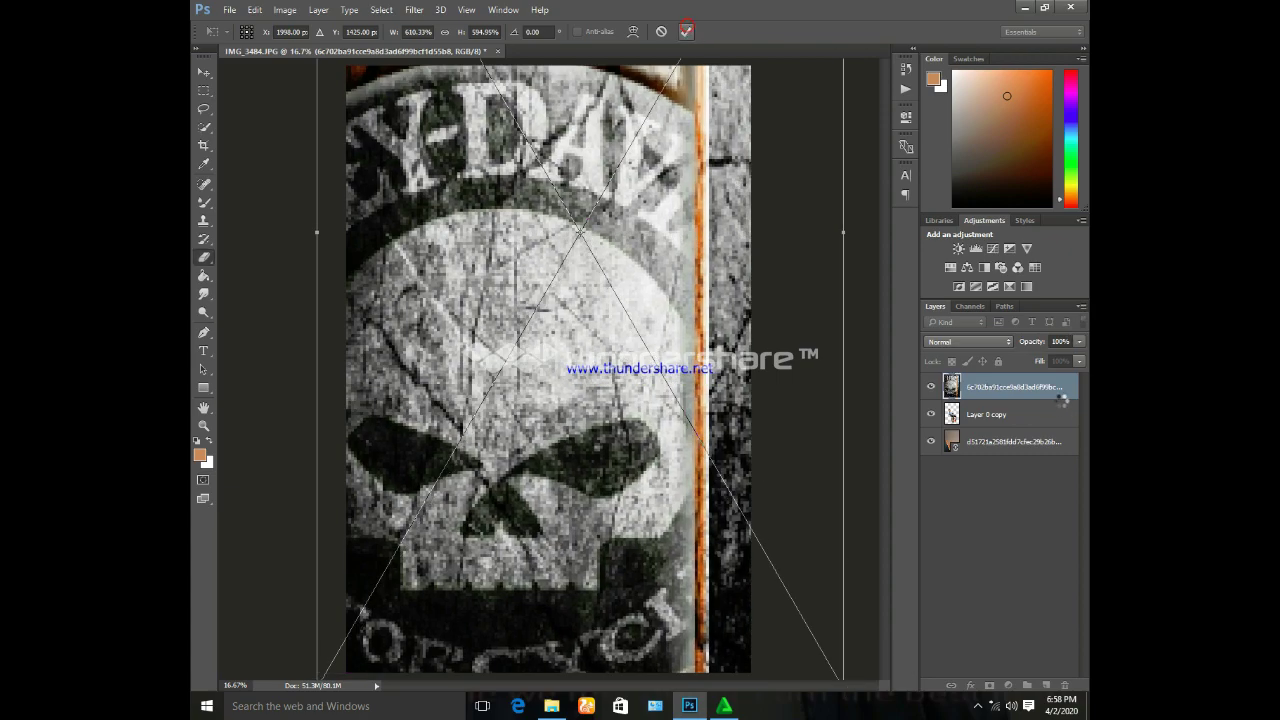
{"action": "left_click", "coordinate": [686, 31]}
{"action": "left_click_drag", "start_coordinate": [1006, 396], "coordinate": [1004, 428]}
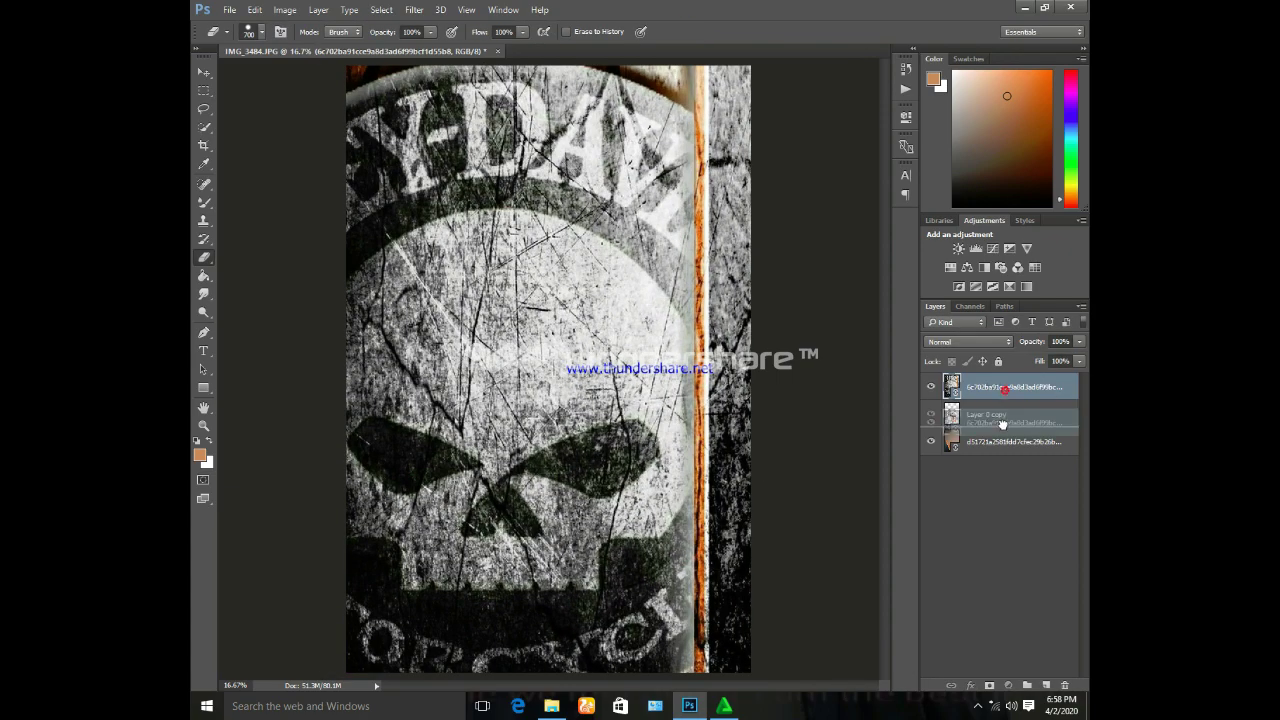
Set the skull texture to Lighter Color blending at lower opacity, then select both background layers
{"action": "left_click", "coordinate": [987, 342]}
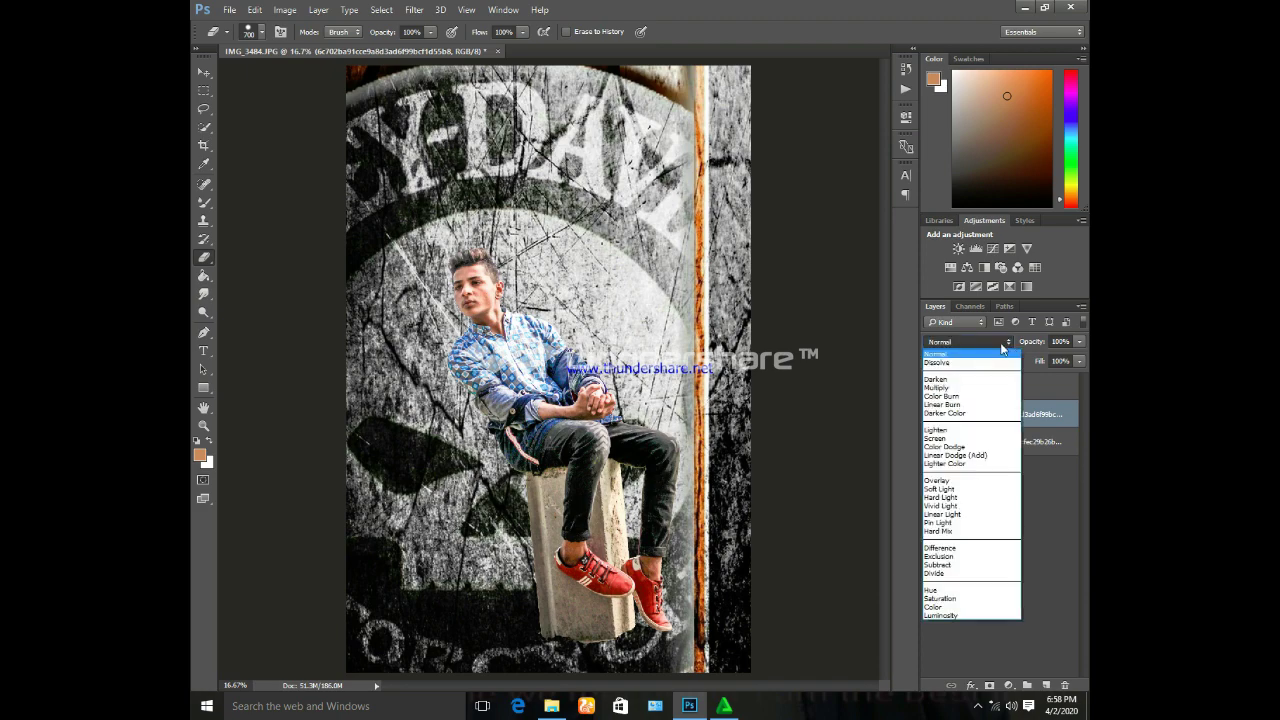
{"action": "left_click", "coordinate": [1000, 341]}
{"action": "left_click", "coordinate": [975, 379]}
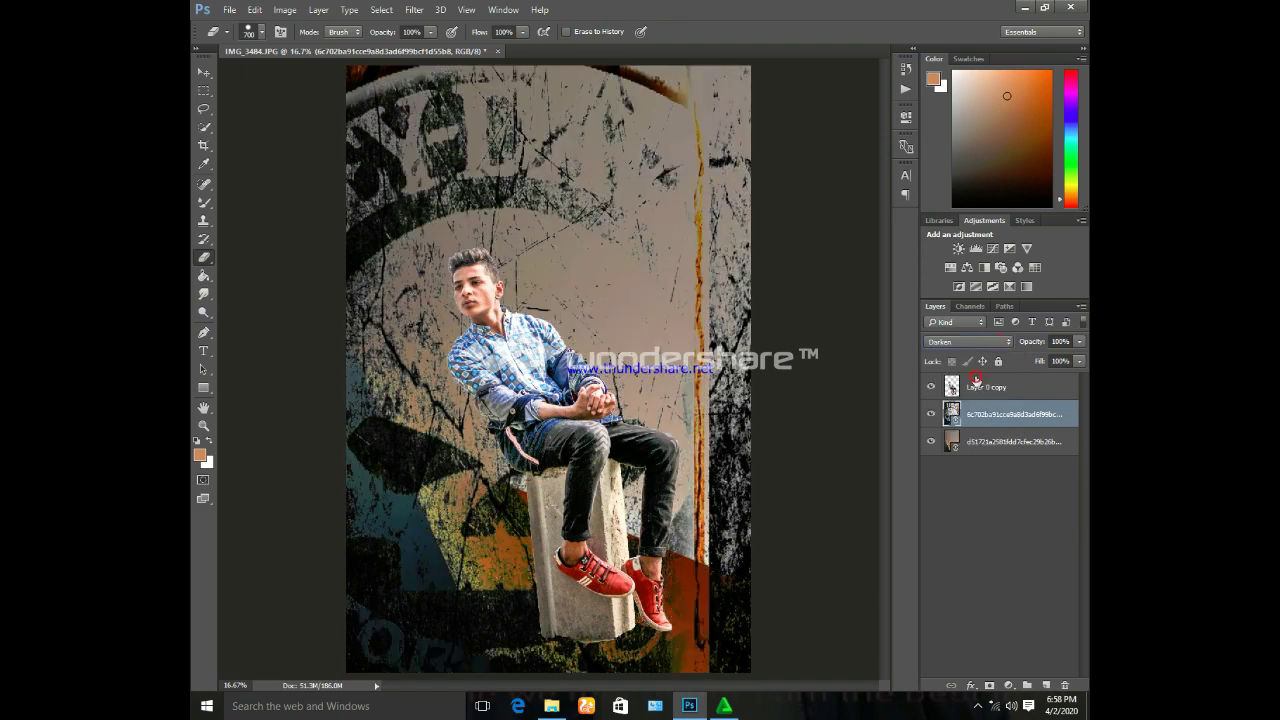
{"action": "key", "text": "Down"}
{"action": "key", "text": "Down"}
{"action": "key", "text": "Down"}
{"action": "key", "text": "Down"}
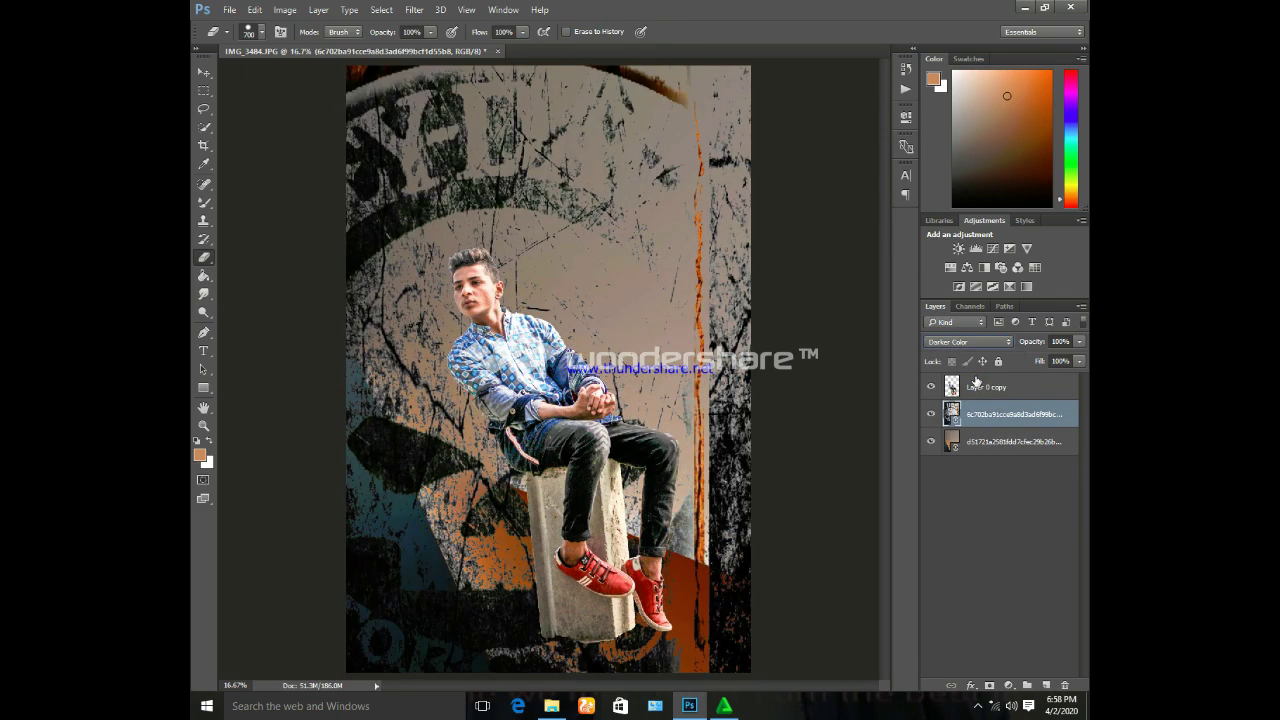
{"action": "key", "text": "Down"}
{"action": "key", "text": "Down"}
{"action": "key", "text": "Down"}
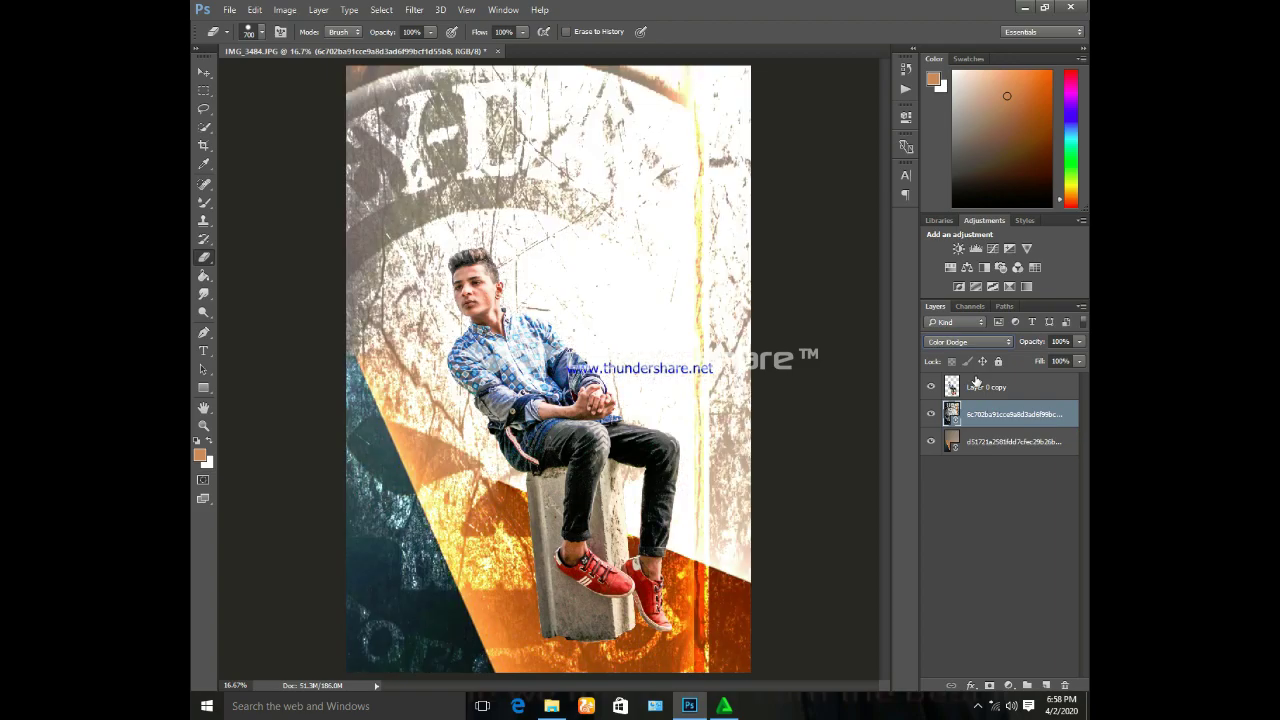
{"action": "key", "text": "Down"}
{"action": "key", "text": "Down"}
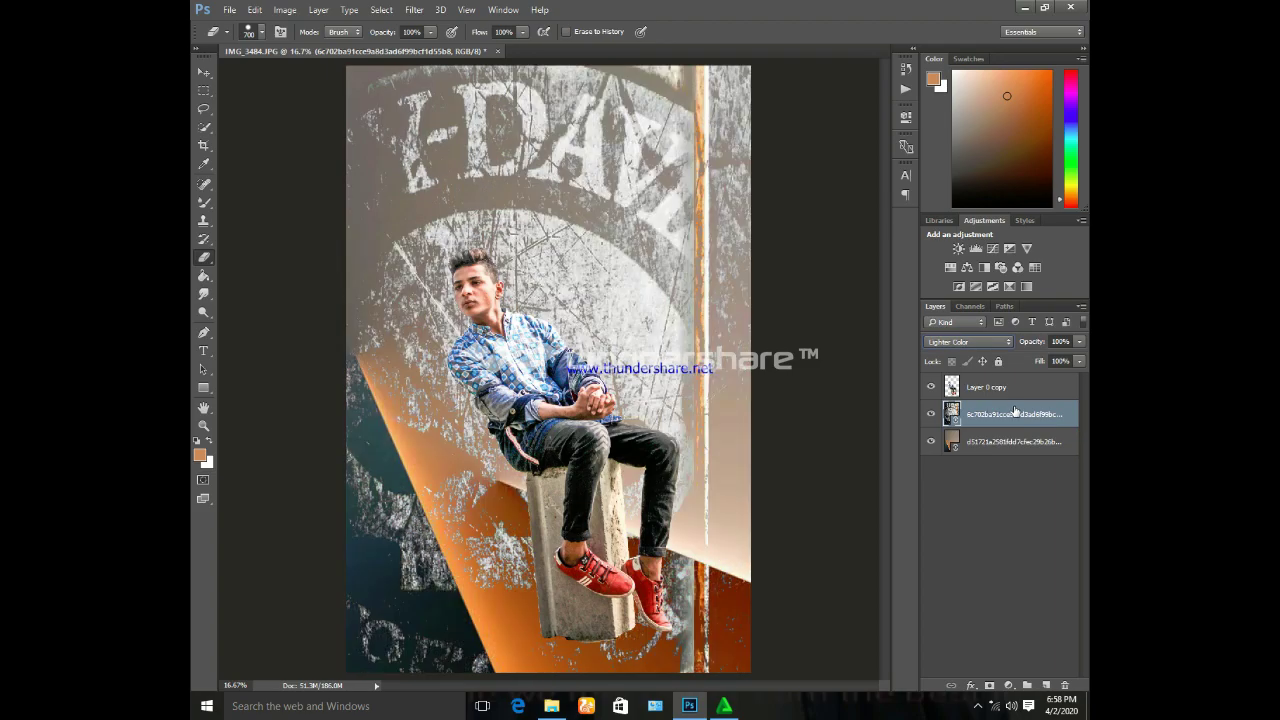
{"action": "mouse_move", "coordinate": [1072, 356]}
{"action": "left_mouse_down"}
{"action": "mouse_move", "coordinate": [1050, 361]}
{"action": "mouse_move", "coordinate": [1063, 361]}
{"action": "left_mouse_up"}
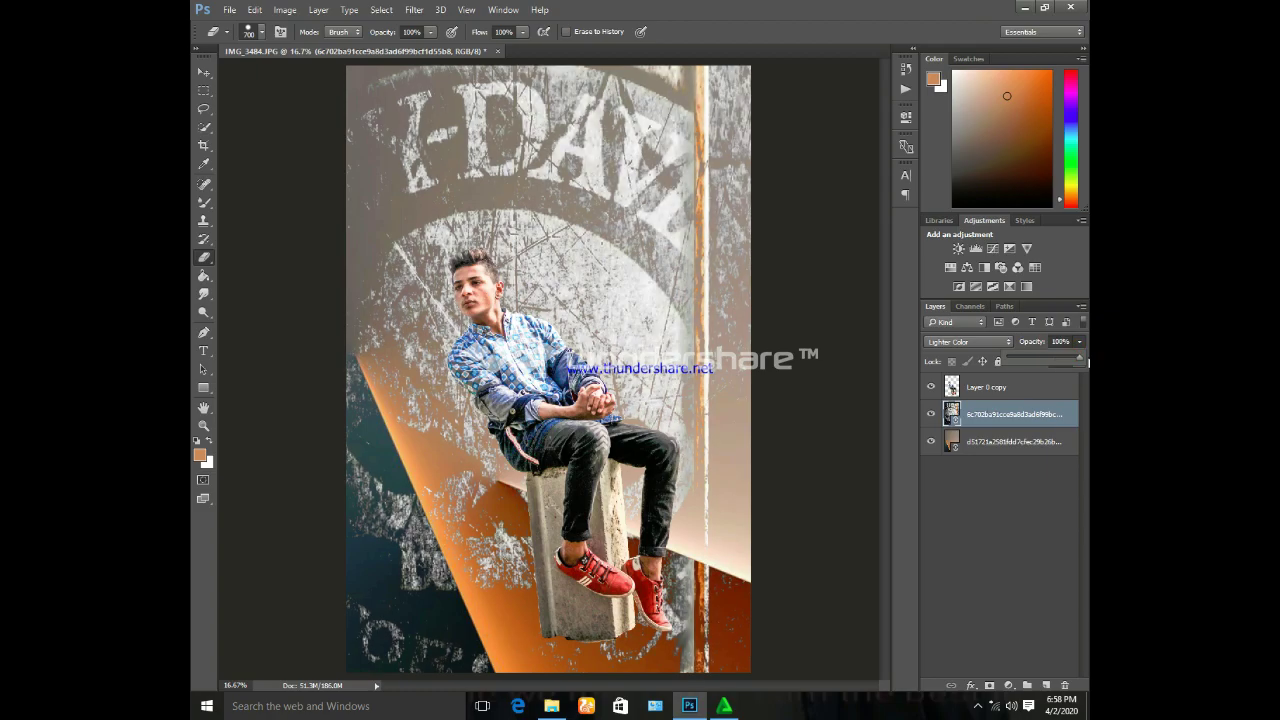
{"action": "left_click", "coordinate": [989, 447], "text": "shift"}
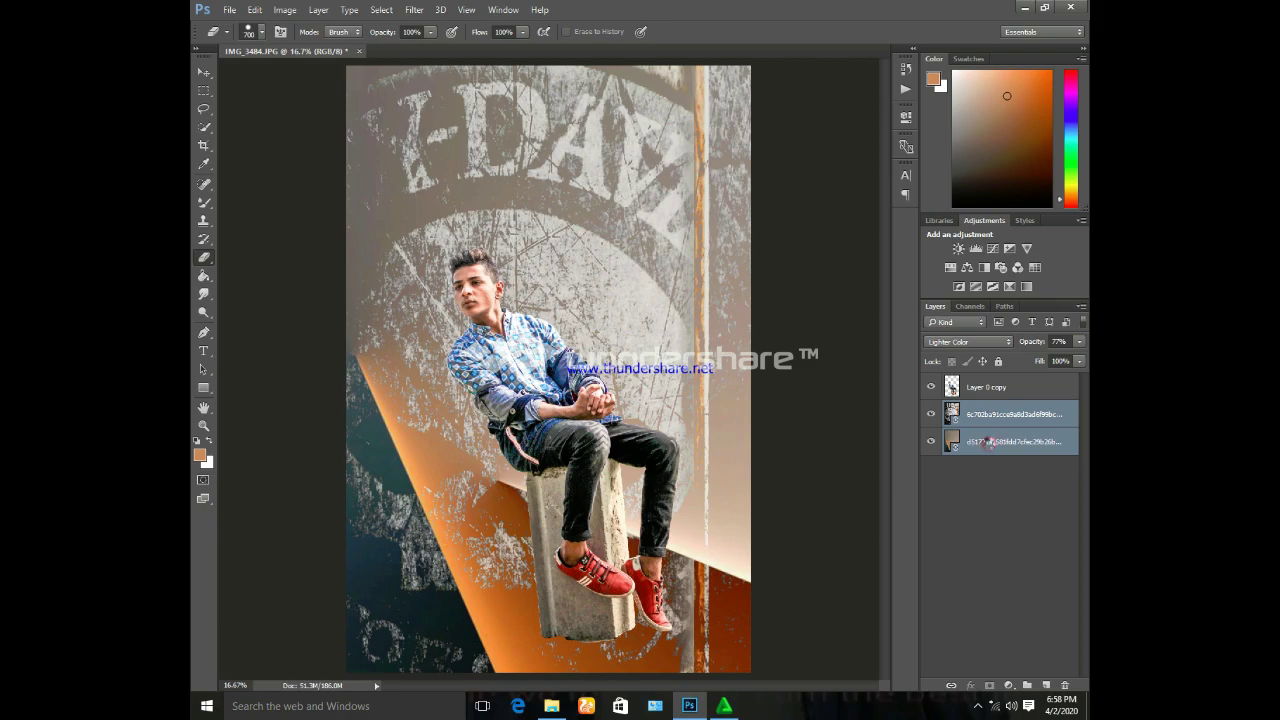
Merge the two background layers and nudge the man slightly left and down
{"action": "key", "text": "ctrl+e"}
{"action": "left_click", "coordinate": [989, 389]}
{"action": "key", "text": "ctrl+t"}
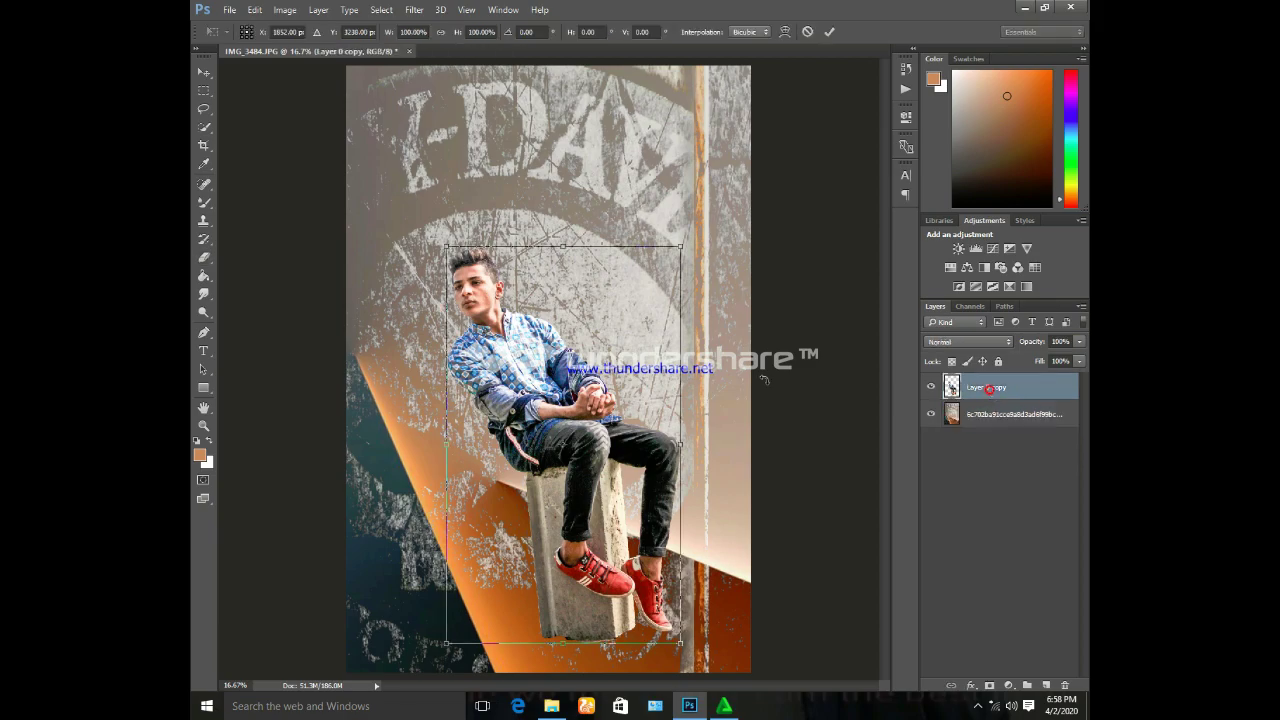
{"action": "left_click_drag", "start_coordinate": [590, 425], "coordinate": [585, 433]}
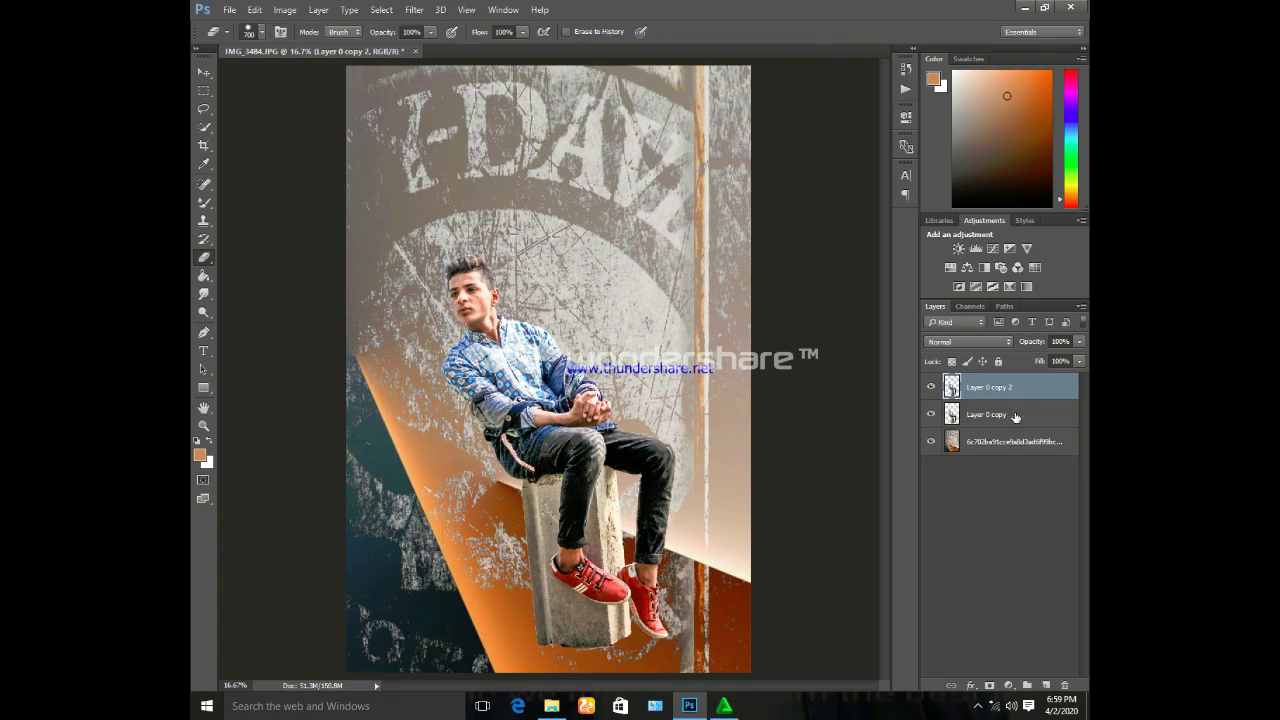
{"action": "left_click", "coordinate": [830, 32]}
Turn a copy of the man into a soft black silhouette with Lightness -100 and Gaussian Blur
{"action": "key", "text": "e"}
{"action": "key", "text": "ctrl+u"}
{"action": "left_click_drag", "start_coordinate": [700, 271], "coordinate": [614, 271]}
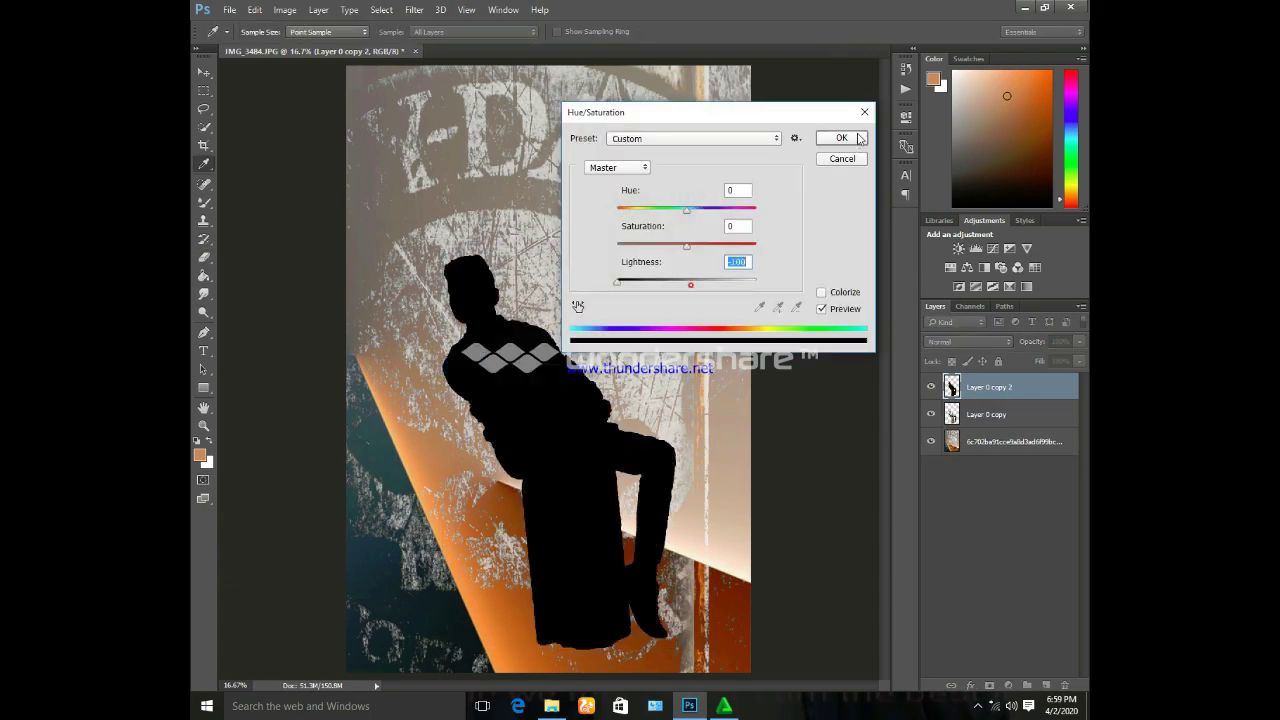
{"action": "left_click", "coordinate": [857, 134]}
{"action": "left_click", "coordinate": [414, 9]}
{"action": "mouse_move", "coordinate": [421, 164]}
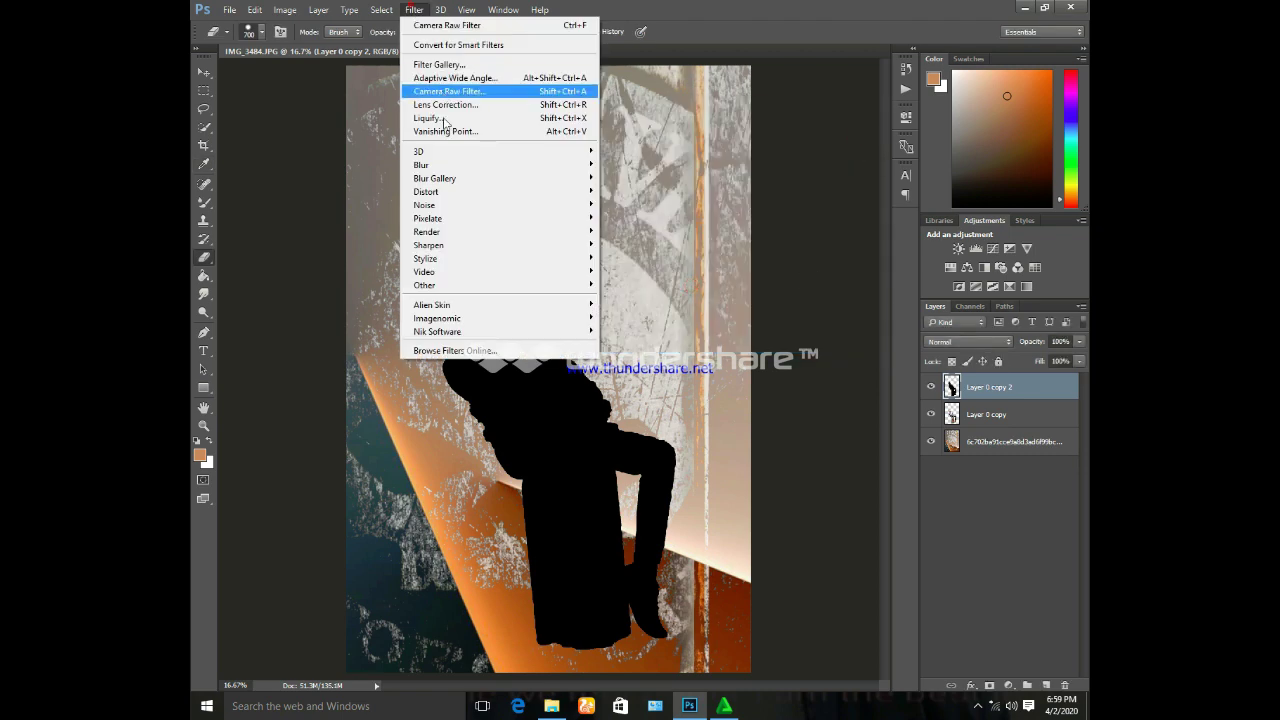
{"action": "left_click", "coordinate": [640, 224]}
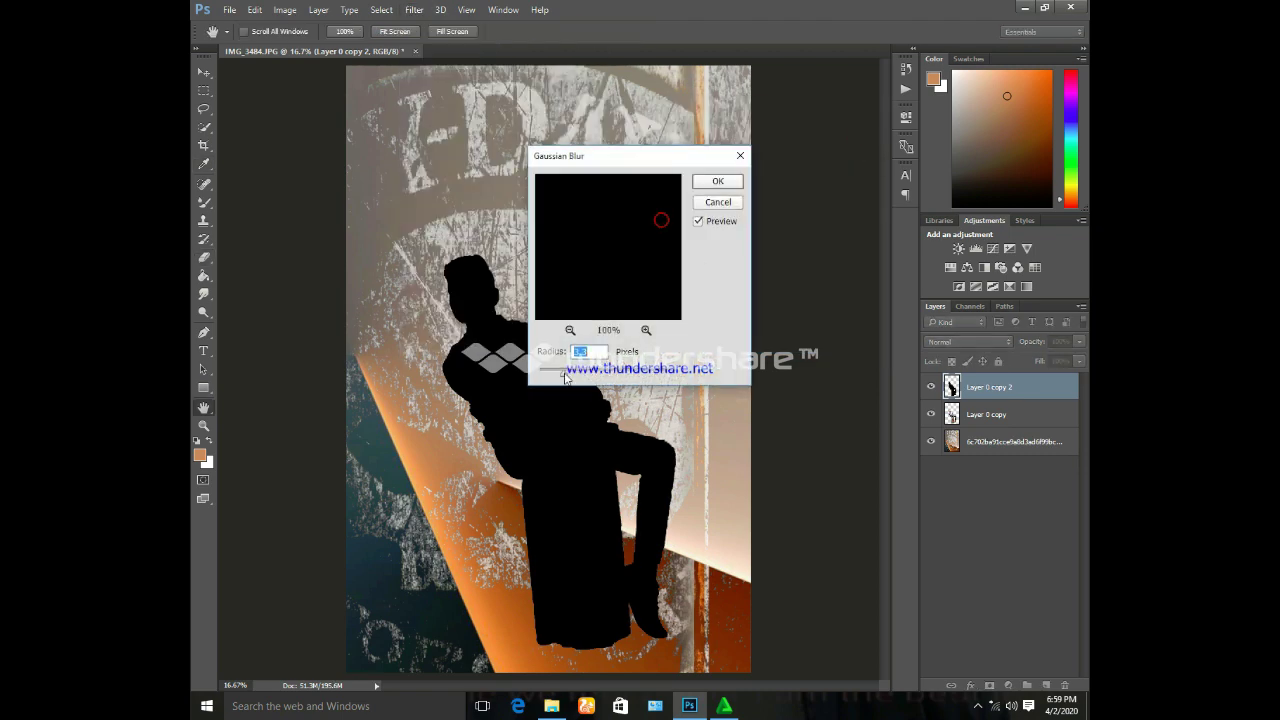
{"action": "left_click", "coordinate": [716, 182]}
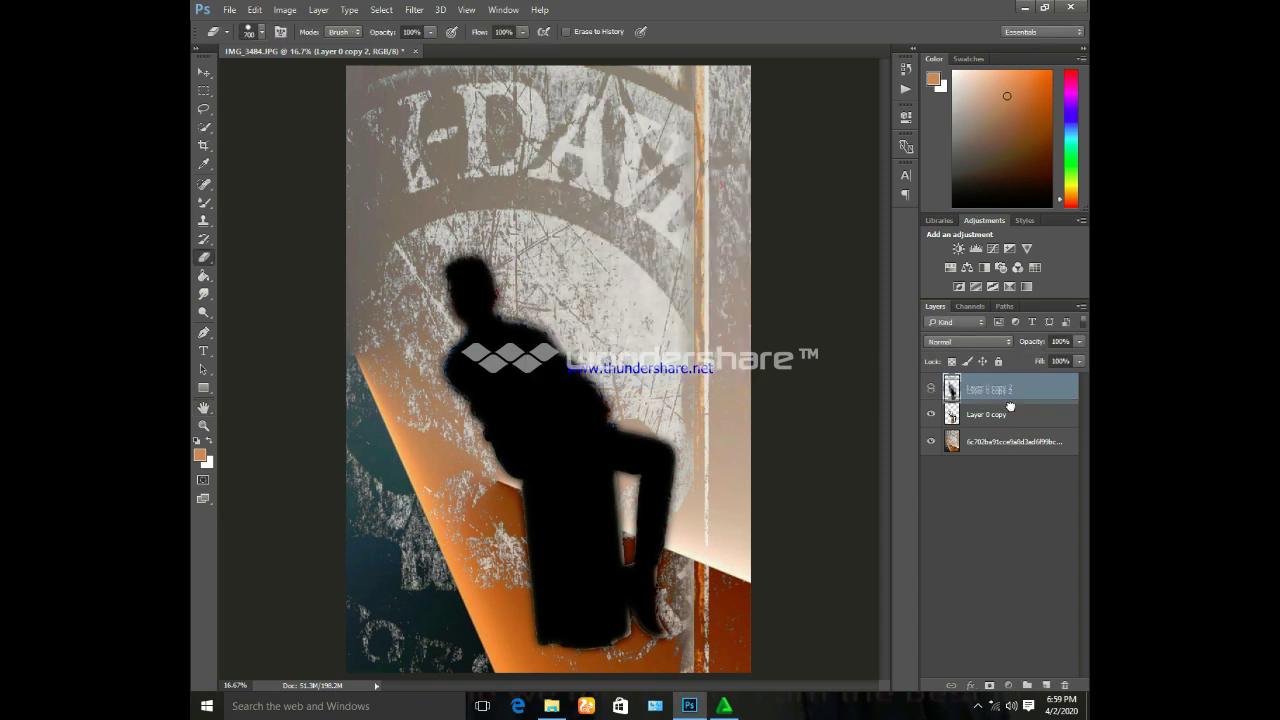
Put the silhouette beneath the man, offset it, reduce its opacity, and select both layers
{"action": "left_click_drag", "start_coordinate": [985, 402], "coordinate": [1010, 425]}
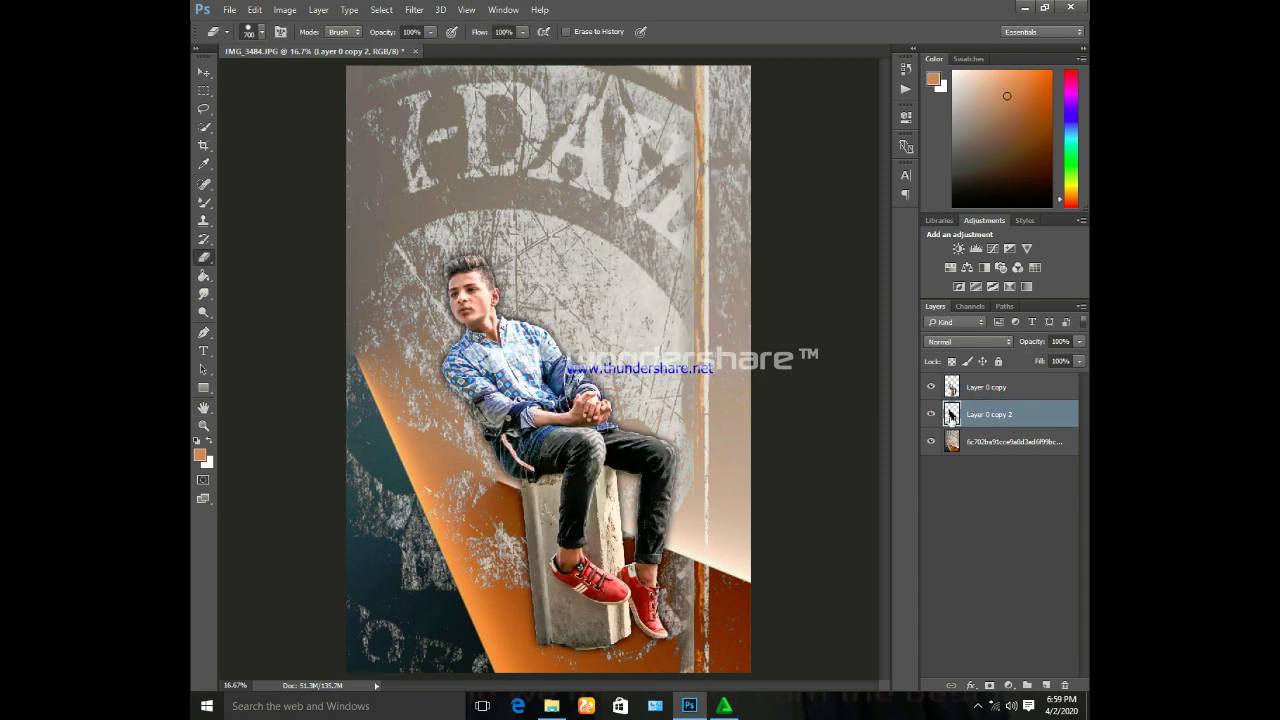
{"action": "left_click_drag", "start_coordinate": [588, 457], "coordinate": [569, 456]}
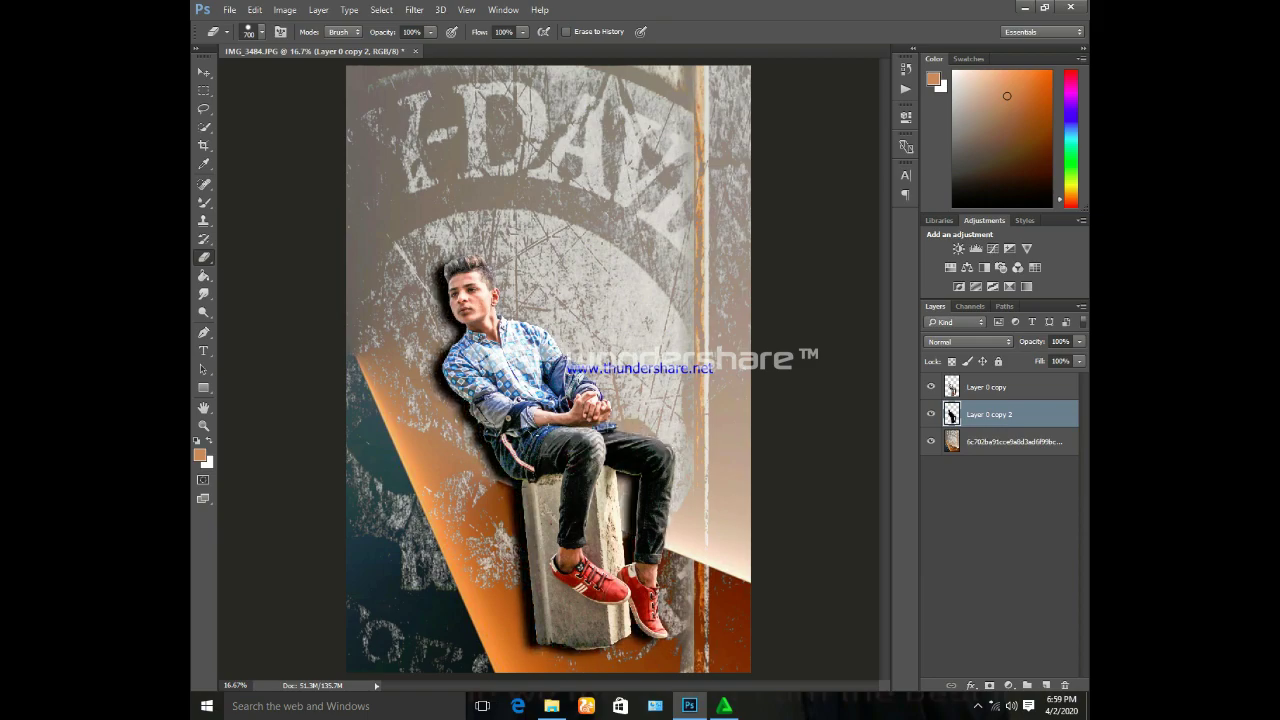
{"action": "left_click_drag", "start_coordinate": [1059, 360], "coordinate": [1047, 362]}
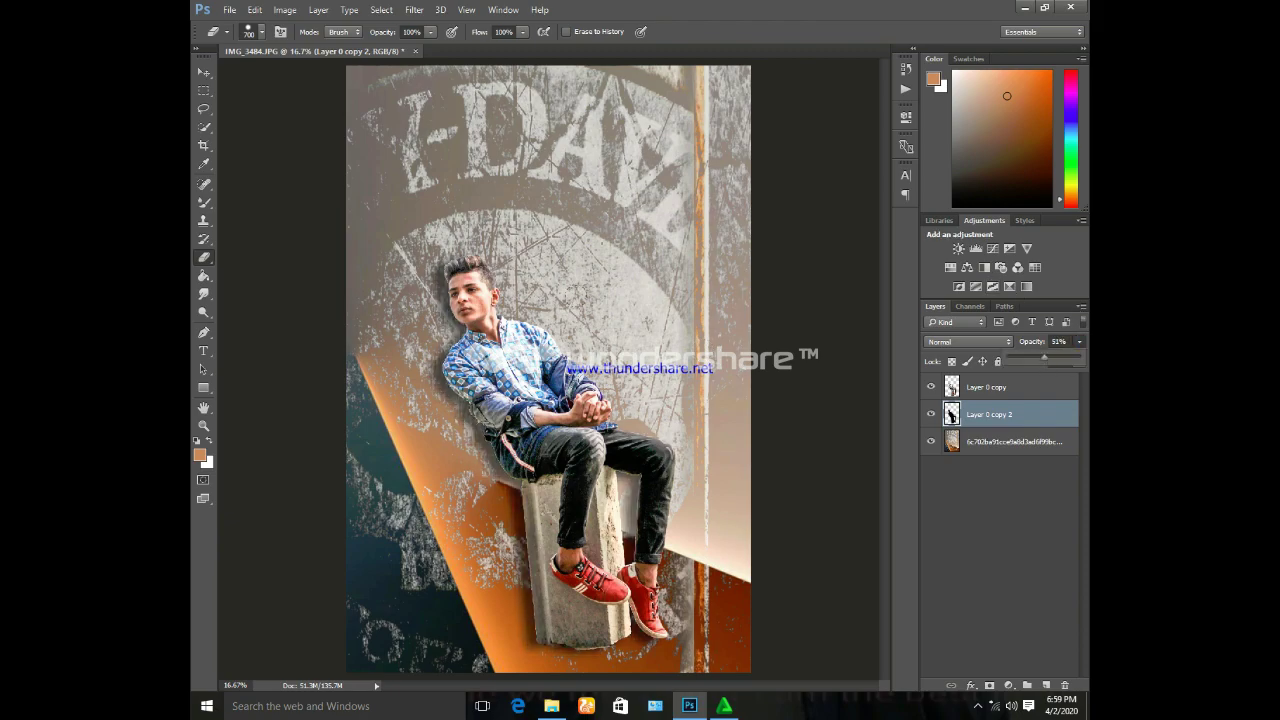
{"action": "left_click", "coordinate": [1020, 386], "text": "ctrl"}
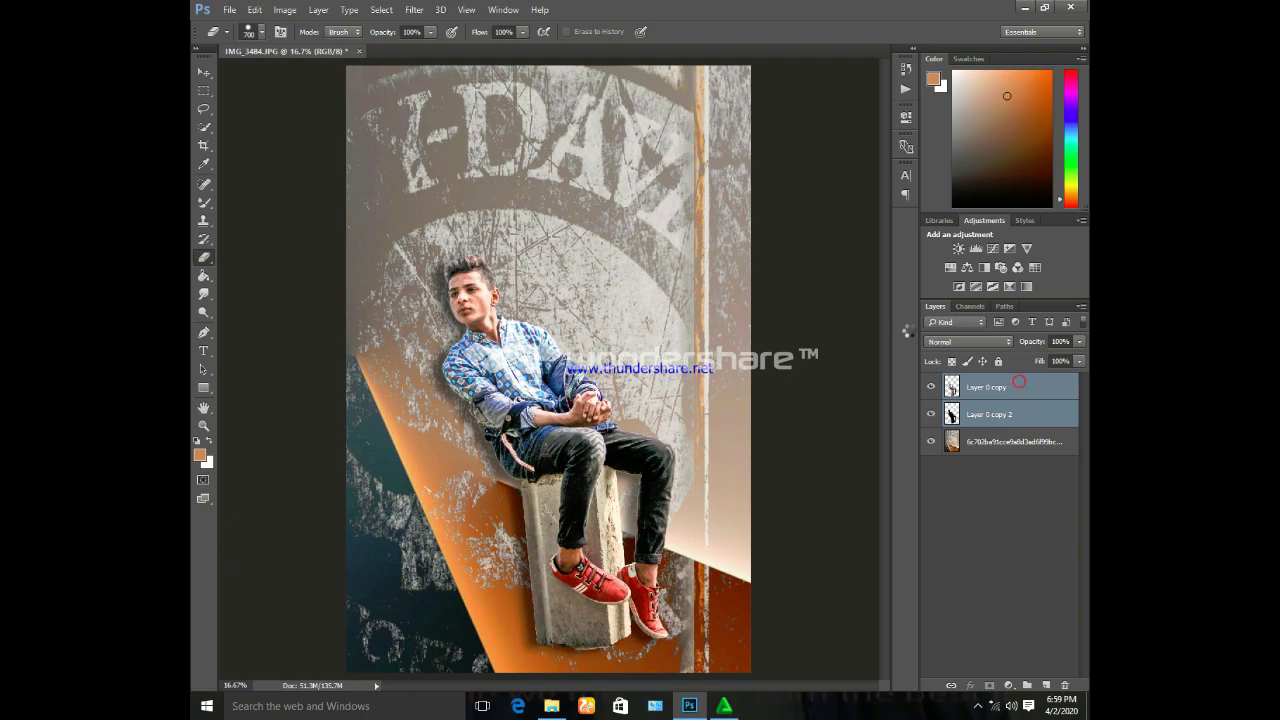
Merge the shadow into the figure and open Liquify zoomed in on the man's head
{"action": "key", "text": "ctrl+e"}
{"action": "left_click", "coordinate": [414, 9]}
{"action": "left_click", "coordinate": [440, 117]}
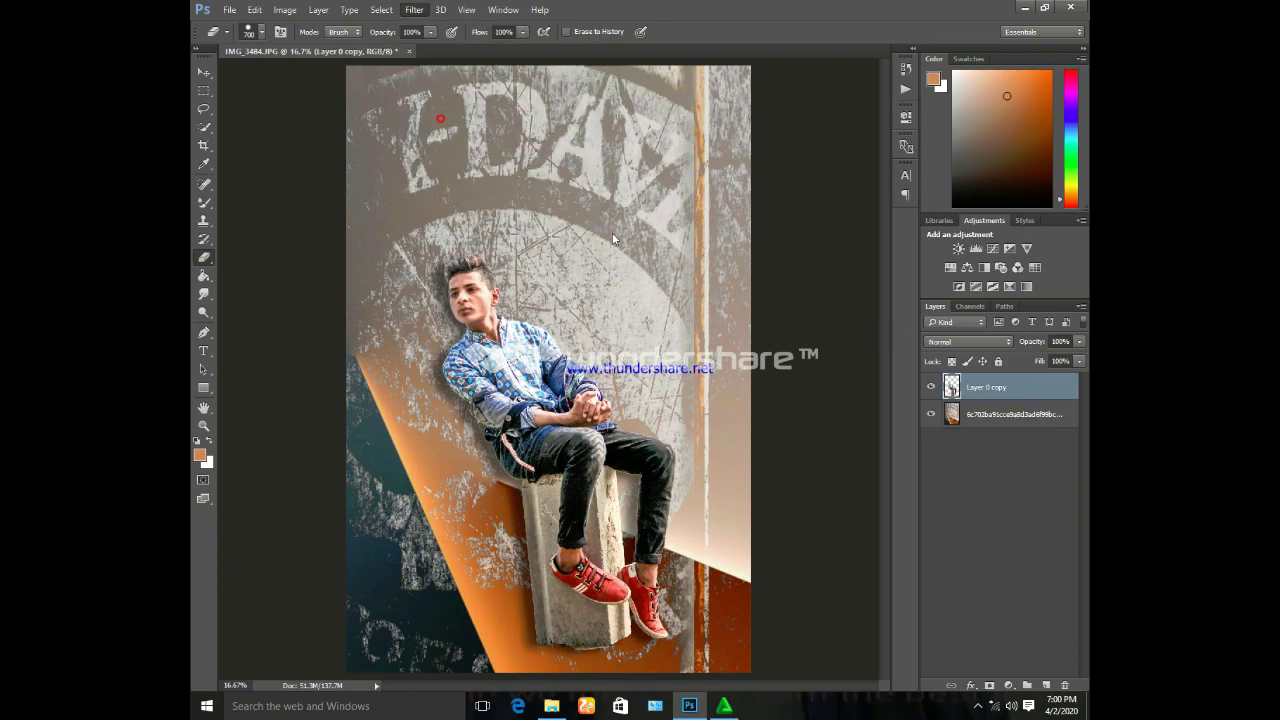
{"action": "key", "text": "ctrl+plus"}
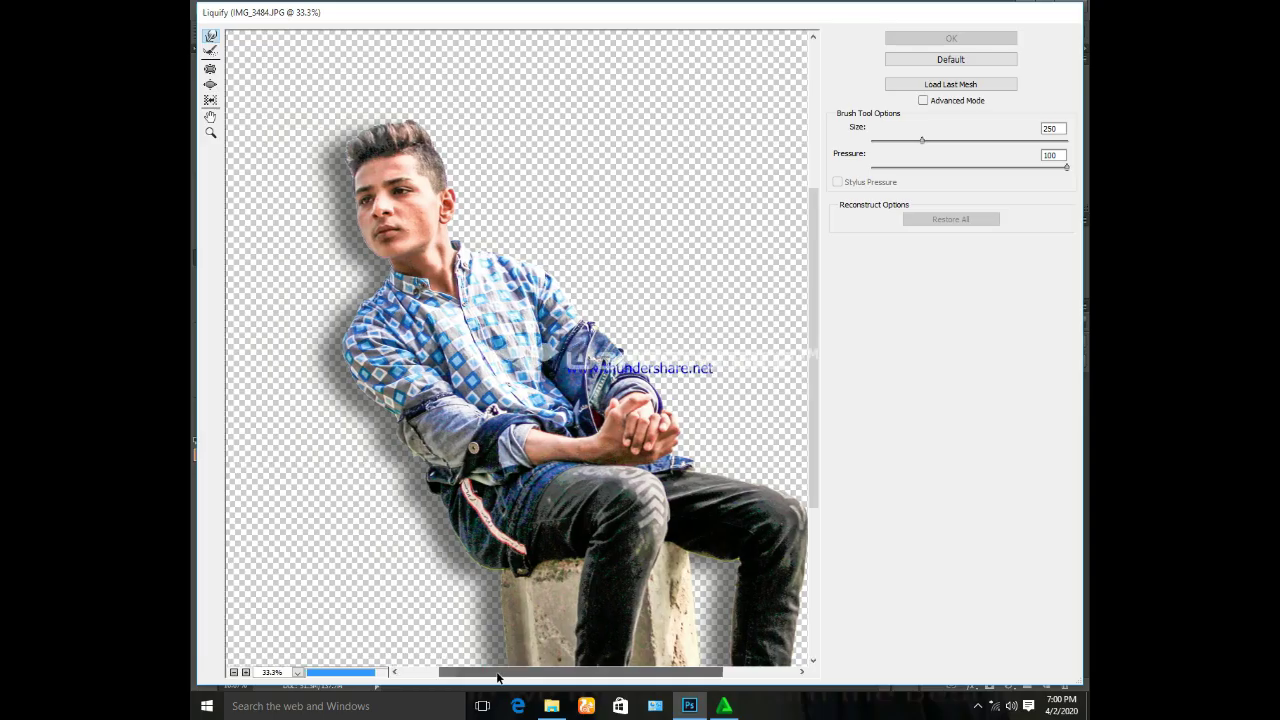
{"action": "left_click_drag", "start_coordinate": [514, 675], "coordinate": [482, 669]}
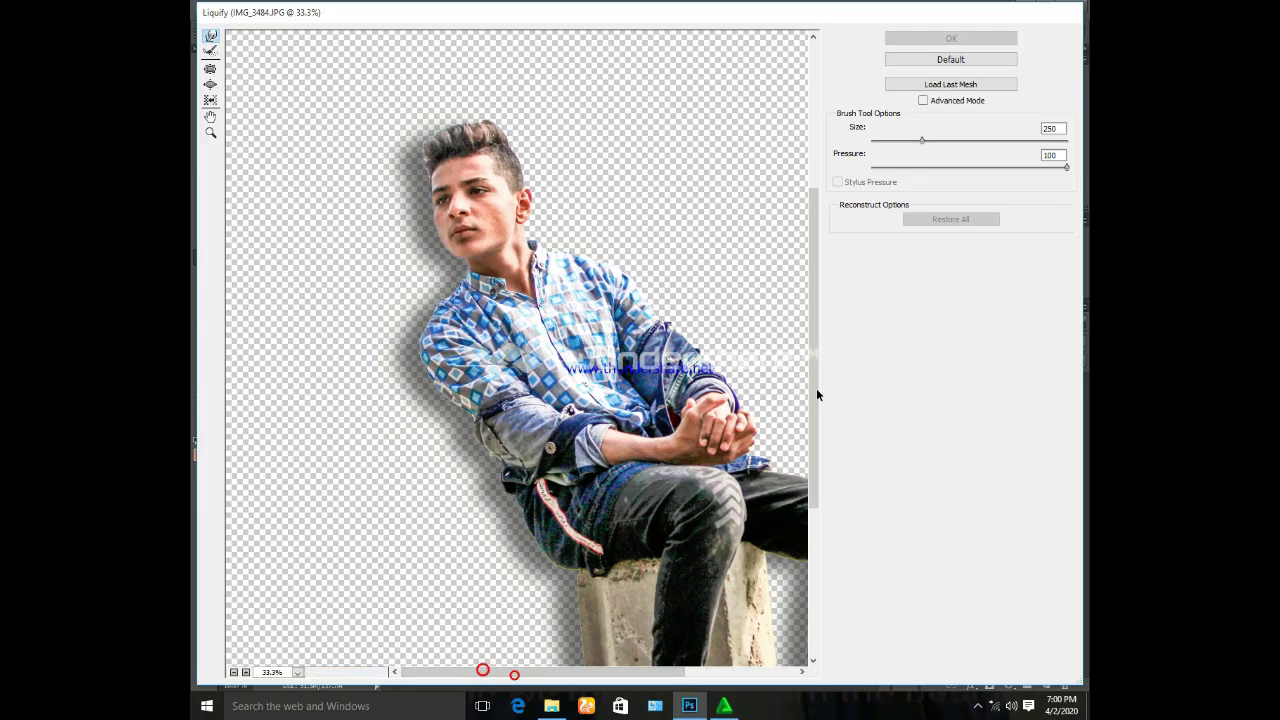
{"action": "left_click_drag", "start_coordinate": [816, 394], "coordinate": [819, 294]}
{"action": "key", "text": "ctrl+plus"}
{"action": "key", "text": "ctrl+plus"}
{"action": "key", "text": "ctrl+plus"}
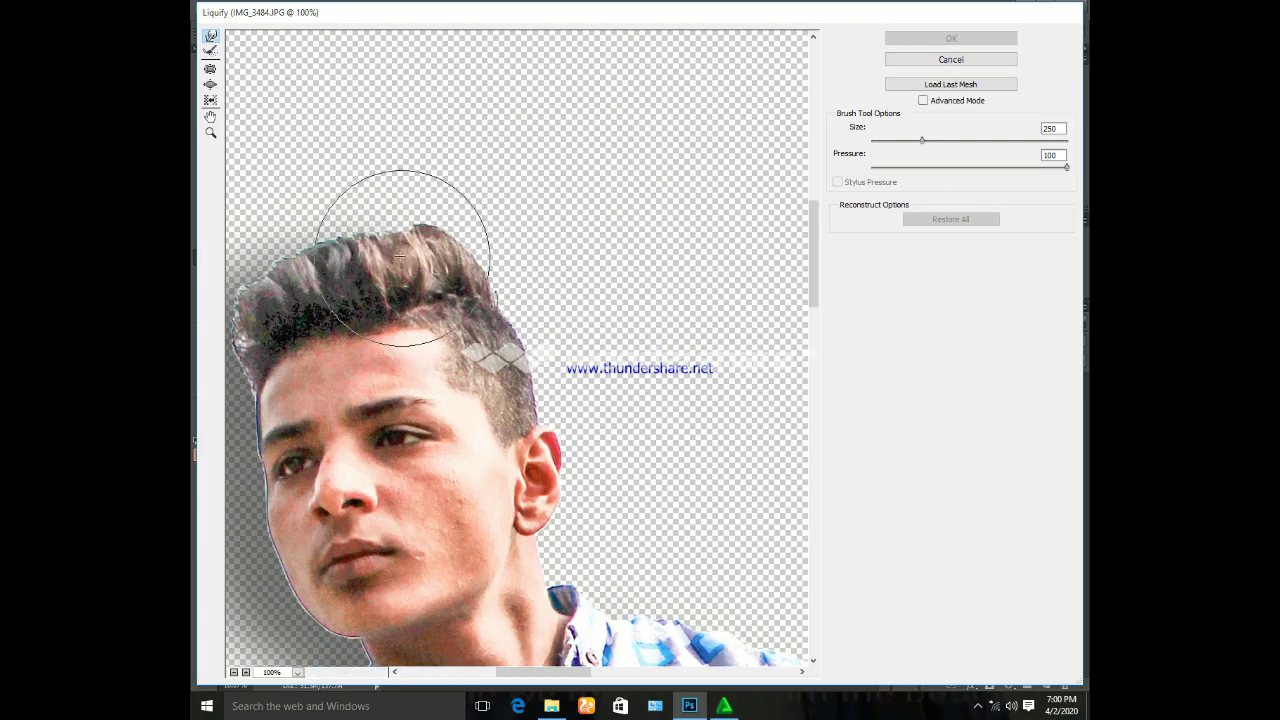
Push the top and left of the hair upward with Forward Warp, resizing the brush as needed
{"action": "key", "text": "bracketright"}
{"action": "key", "text": "bracketright"}
{"action": "key", "text": "bracketright"}
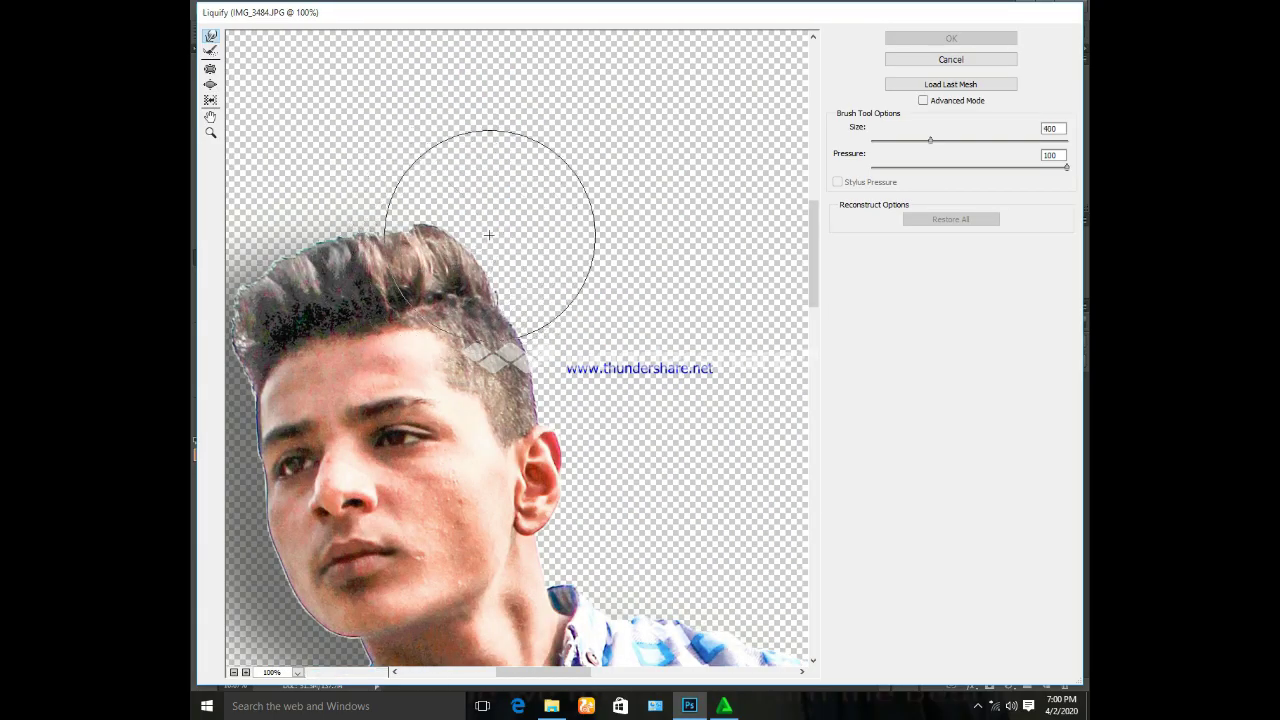
{"action": "key", "text": "bracketleft"}
{"action": "key", "text": "bracketleft"}
{"action": "key", "text": "bracketleft"}
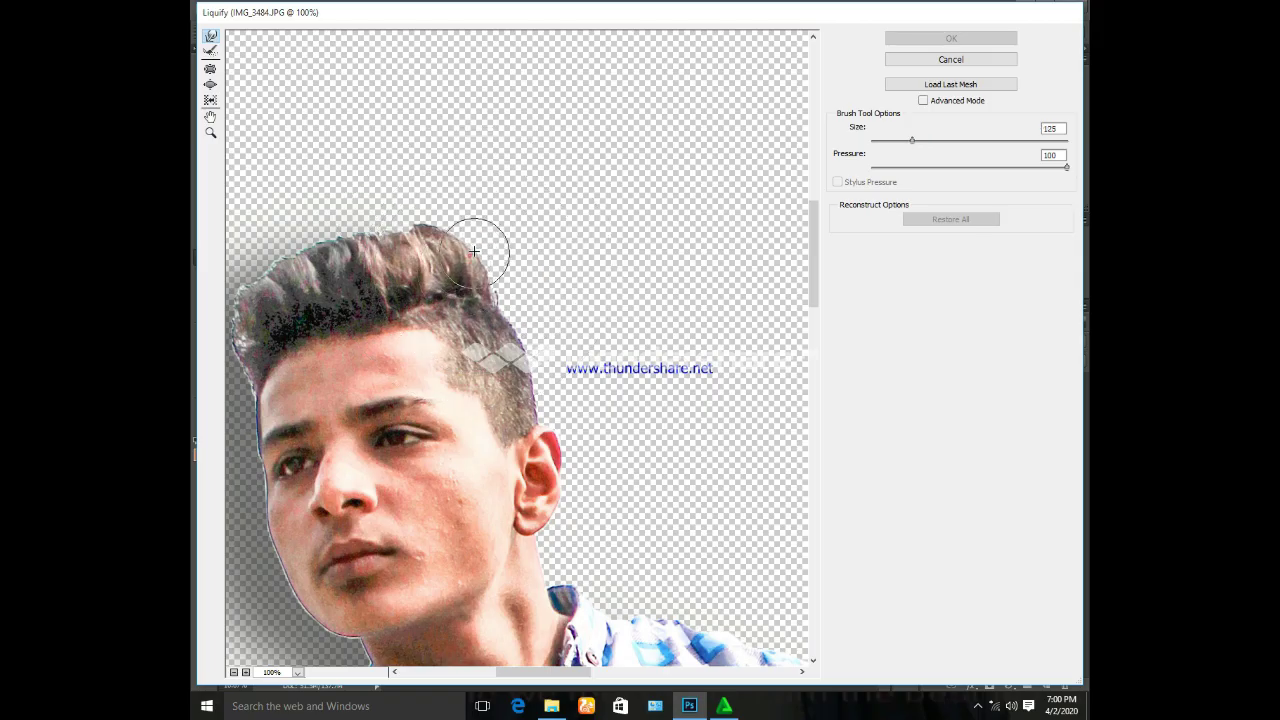
{"action": "left_click_drag", "start_coordinate": [474, 251], "coordinate": [466, 214]}
{"action": "mouse_move", "coordinate": [412, 246]}
{"action": "left_mouse_down"}
{"action": "mouse_move", "coordinate": [414, 229]}
{"action": "mouse_move", "coordinate": [370, 235]}
{"action": "left_mouse_up"}
{"action": "key", "text": "bracketright"}
{"action": "key", "text": "bracketright"}
{"action": "key", "text": "bracketright"}
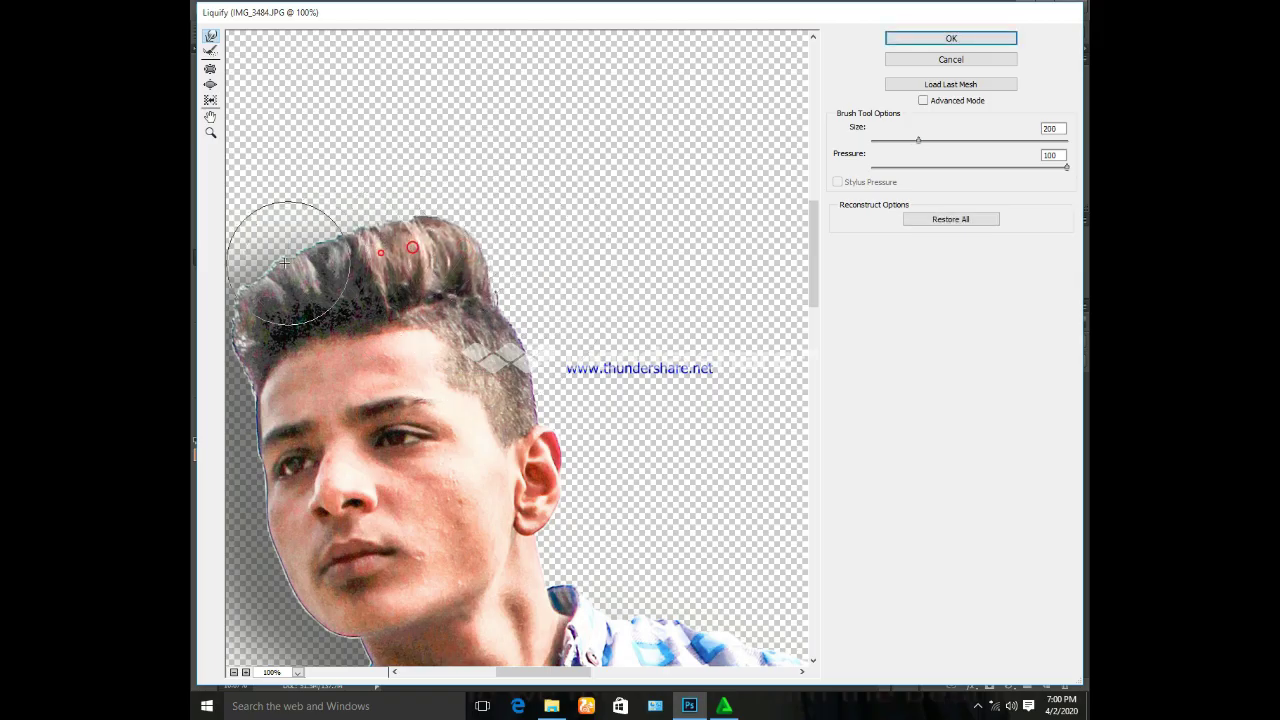
{"action": "left_click_drag", "start_coordinate": [284, 262], "coordinate": [268, 222]}
{"action": "left_click_drag", "start_coordinate": [366, 242], "coordinate": [486, 196]}
{"action": "key", "text": "bracketright"}
{"action": "key", "text": "bracketright"}
{"action": "left_click_drag", "start_coordinate": [480, 262], "coordinate": [516, 224]}
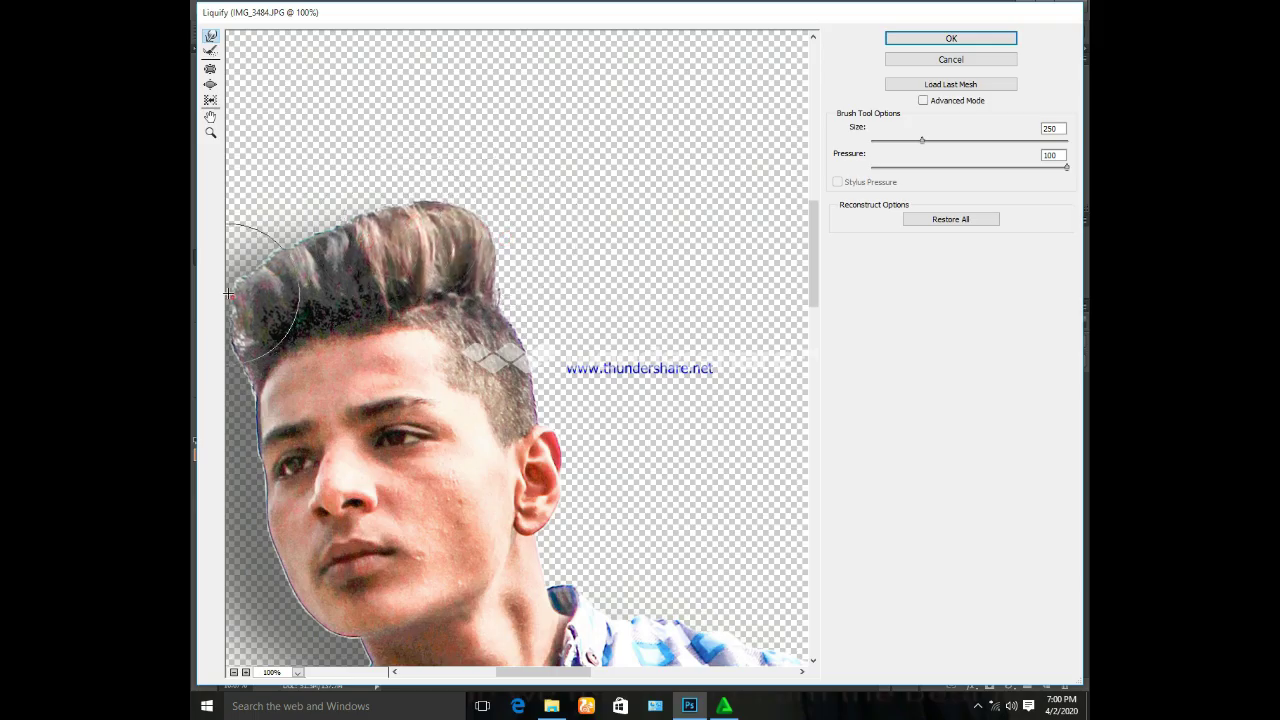
{"action": "key", "text": "bracketright"}
{"action": "key", "text": "bracketright"}
{"action": "key", "text": "bracketright"}
{"action": "left_click_drag", "start_coordinate": [329, 214], "coordinate": [329, 171]}
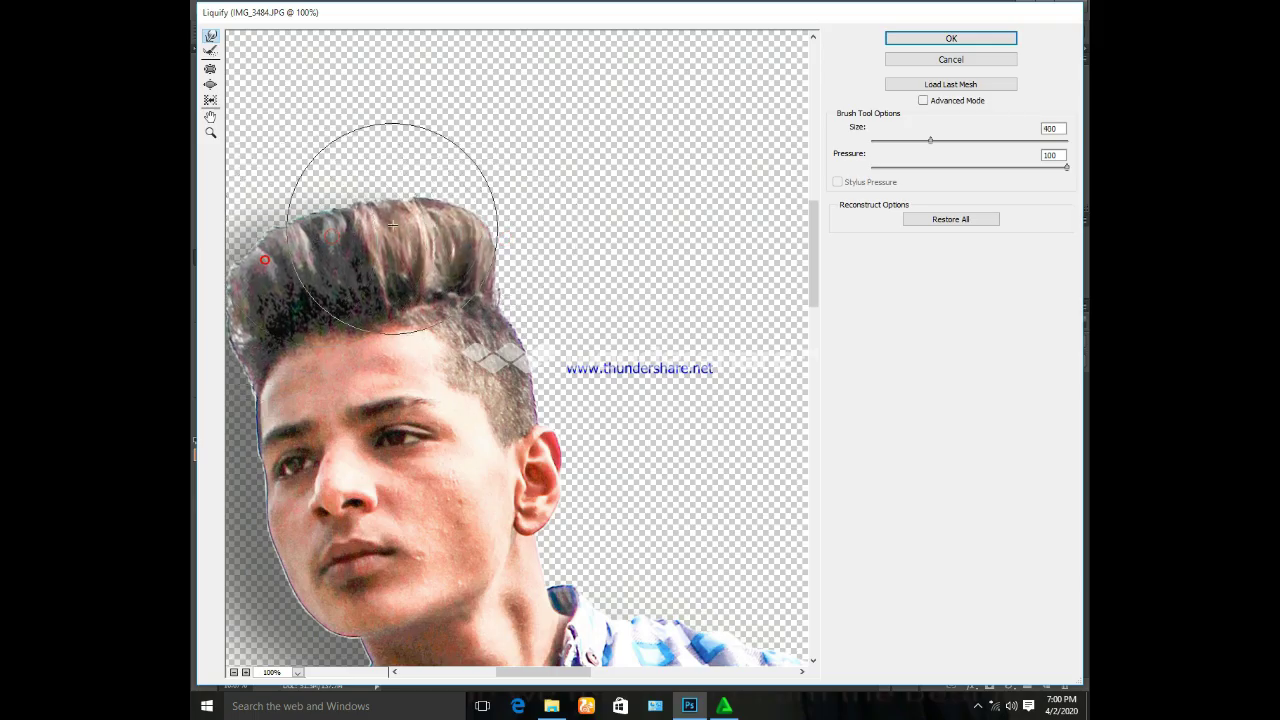
{"action": "left_click_drag", "start_coordinate": [392, 228], "coordinate": [386, 212]}
{"action": "left_click_drag", "start_coordinate": [290, 258], "coordinate": [255, 205]}
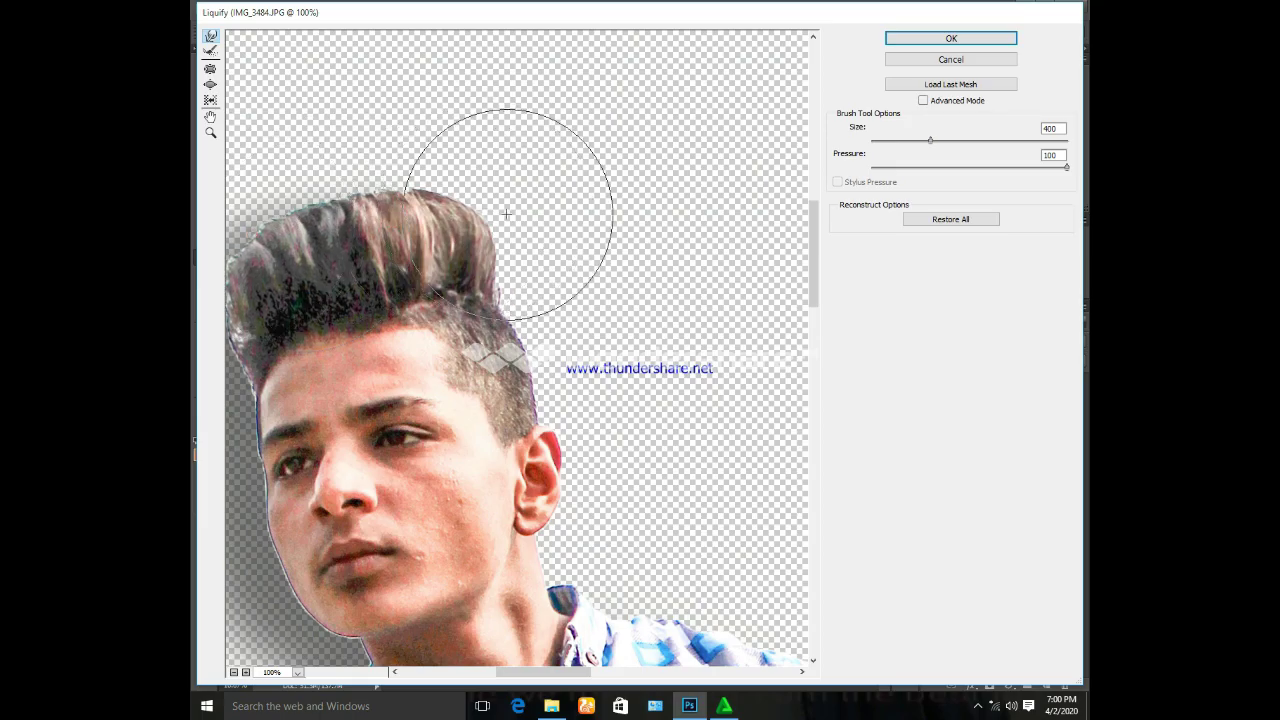
{"action": "mouse_move", "coordinate": [506, 213]}
{"action": "left_mouse_down"}
{"action": "mouse_move", "coordinate": [531, 214]}
{"action": "mouse_move", "coordinate": [537, 266]}
{"action": "mouse_move", "coordinate": [503, 220]}
{"action": "left_mouse_up"}
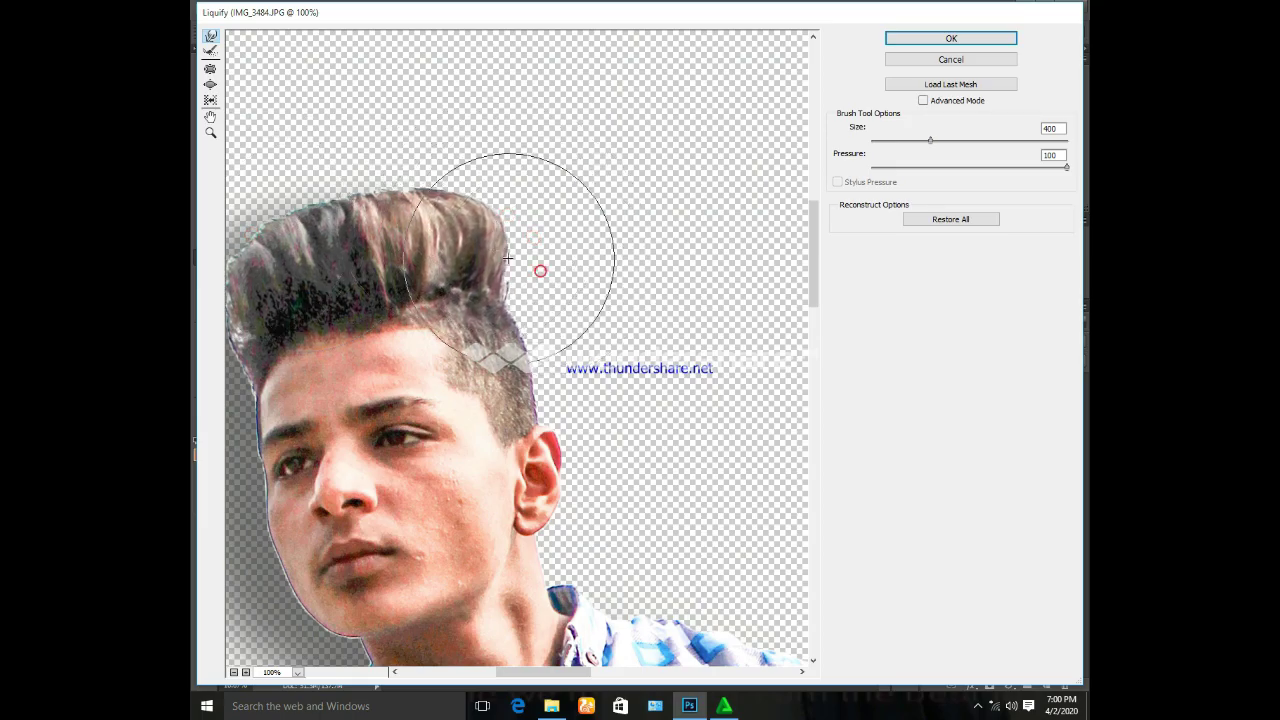
Push the hair's right side outward, smooth its left edge, and sweep the top rightward
{"action": "key", "text": "bracketleft"}
{"action": "key", "text": "bracketleft"}
{"action": "key", "text": "bracketleft"}
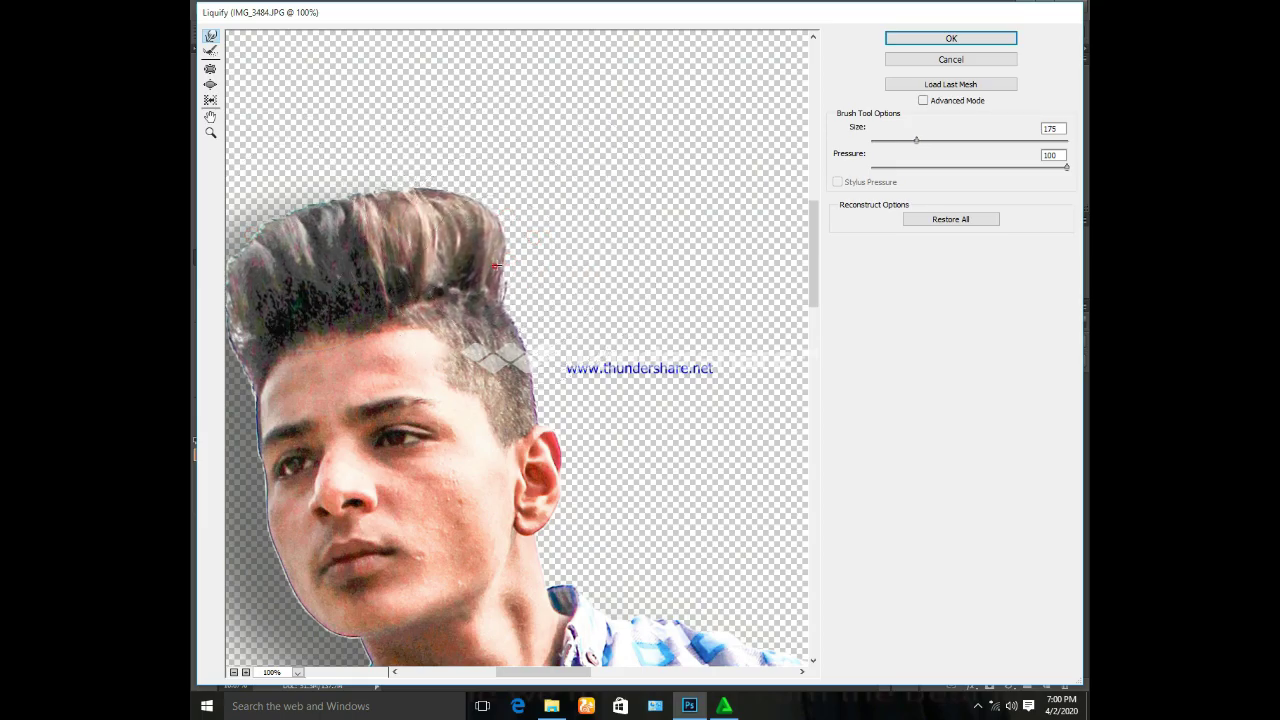
{"action": "left_click_drag", "start_coordinate": [496, 265], "coordinate": [505, 214]}
{"action": "key", "text": "bracketright"}
{"action": "key", "text": "bracketright"}
{"action": "key", "text": "bracketright"}
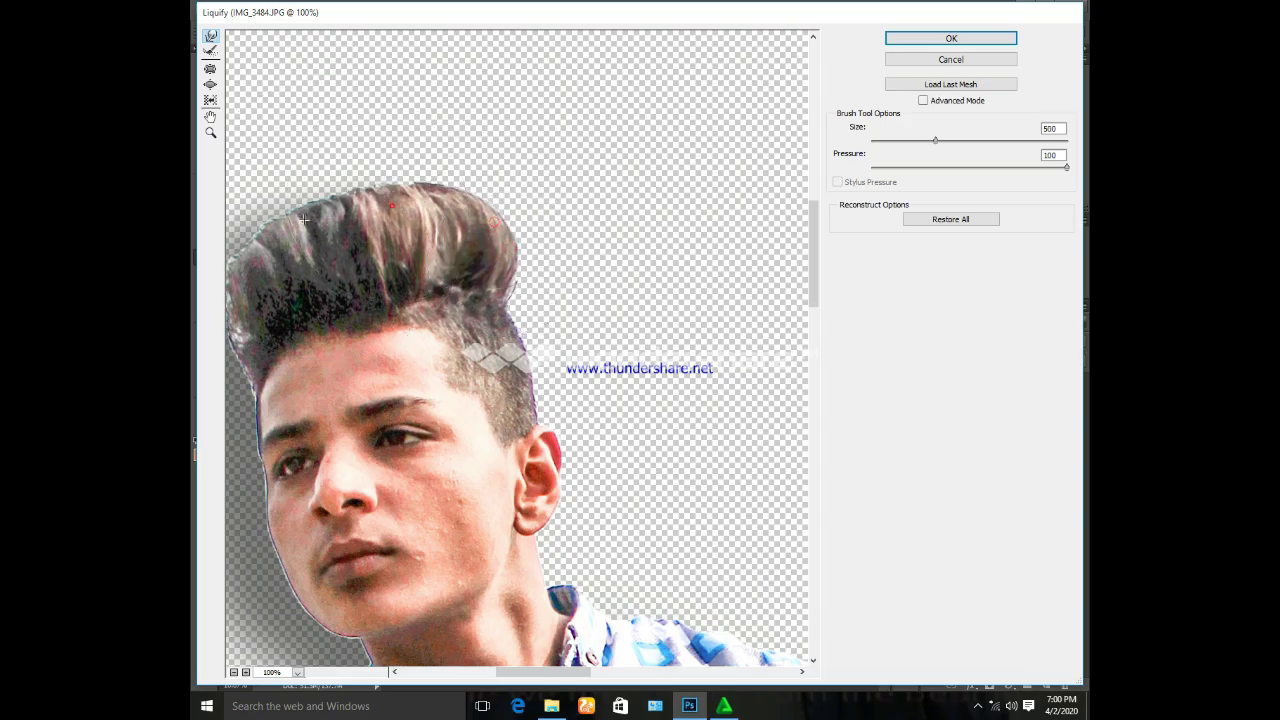
{"action": "mouse_move", "coordinate": [304, 218]}
{"action": "left_mouse_down"}
{"action": "mouse_move", "coordinate": [260, 219]}
{"action": "mouse_move", "coordinate": [268, 226]}
{"action": "left_mouse_up"}
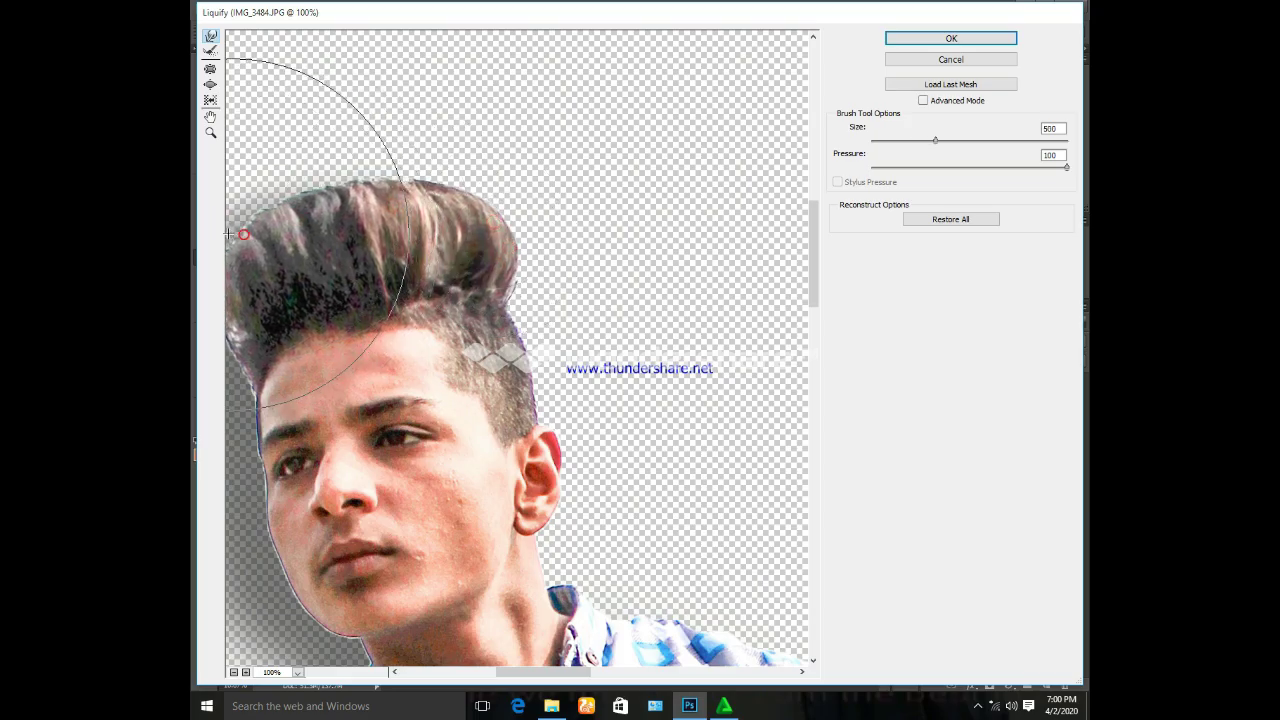
{"action": "left_click_drag", "start_coordinate": [527, 679], "coordinate": [494, 679]}
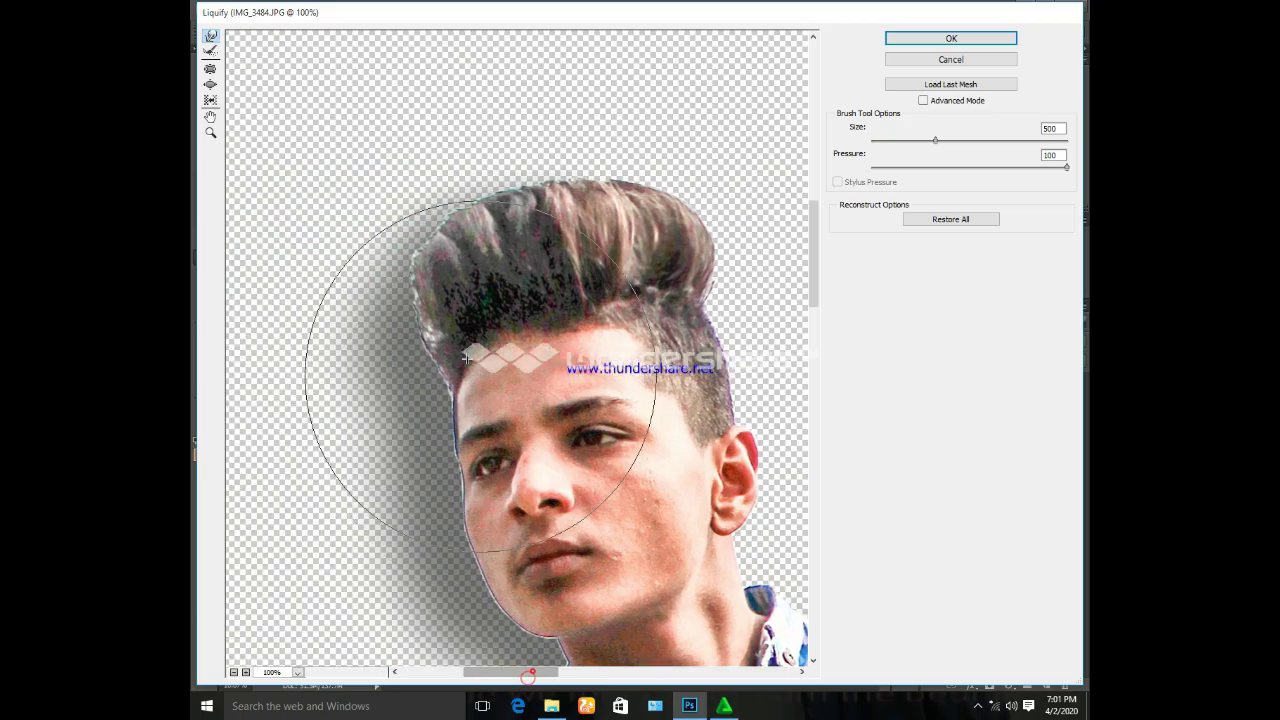
{"action": "key", "text": "bracketleft"}
{"action": "key", "text": "bracketleft"}
{"action": "key", "text": "bracketleft"}
{"action": "mouse_move", "coordinate": [400, 301]}
{"action": "left_mouse_down"}
{"action": "mouse_move", "coordinate": [380, 271]}
{"action": "mouse_move", "coordinate": [391, 260]}
{"action": "left_mouse_up"}
{"action": "mouse_move", "coordinate": [390, 313]}
{"action": "left_mouse_down"}
{"action": "mouse_move", "coordinate": [375, 312]}
{"action": "mouse_move", "coordinate": [400, 245]}
{"action": "left_mouse_up"}
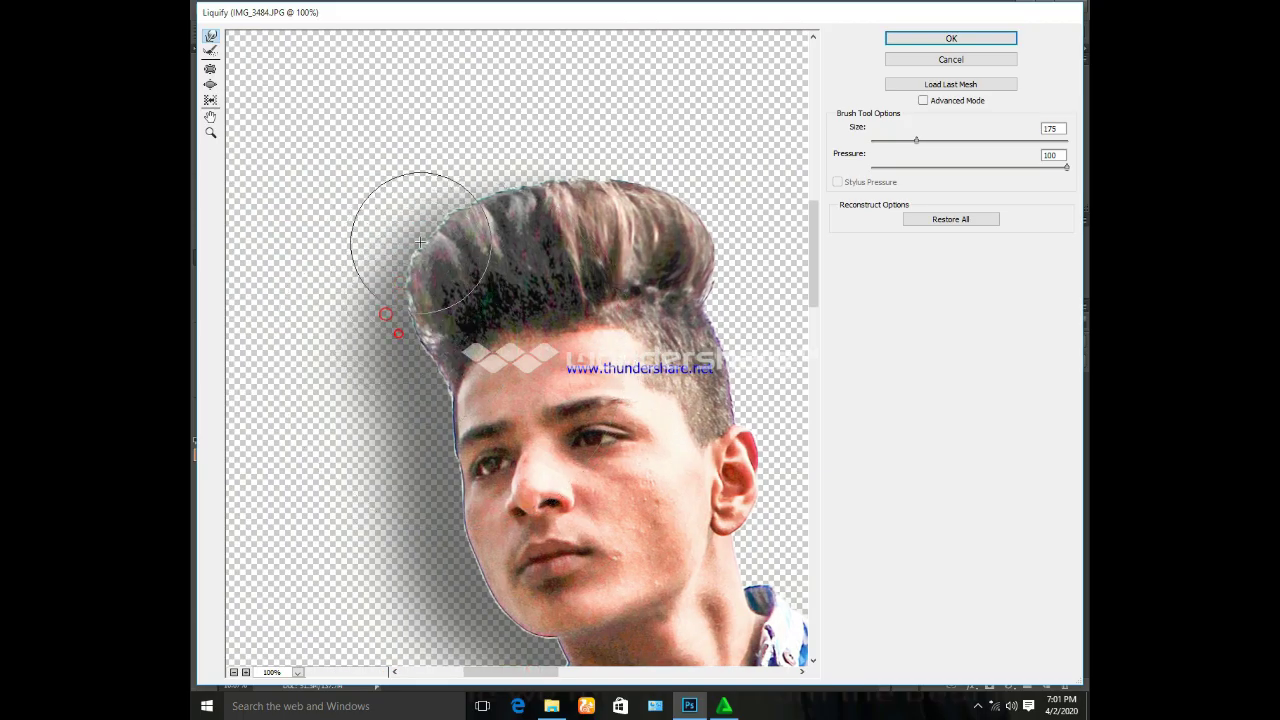
{"action": "left_click_drag", "start_coordinate": [577, 234], "coordinate": [686, 242]}
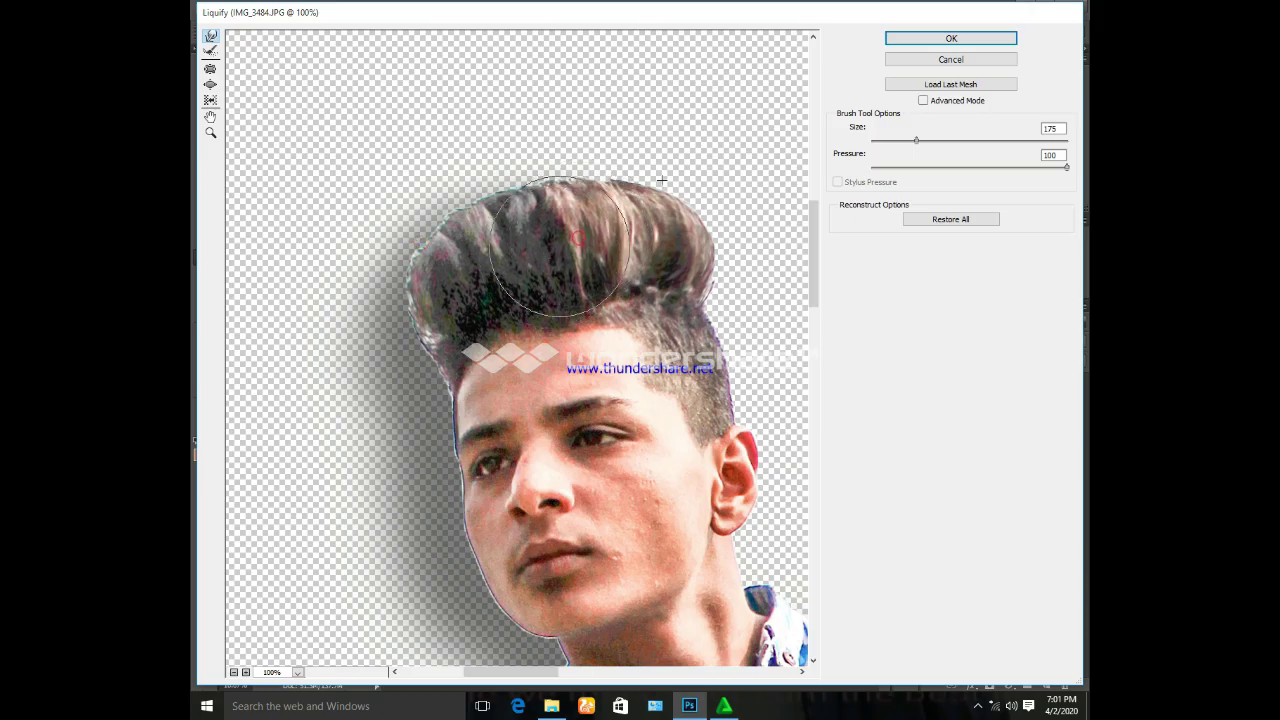
Commit the Liquify hair changes, then undo a trial merge of the figure and background
{"action": "left_click", "coordinate": [963, 38]}
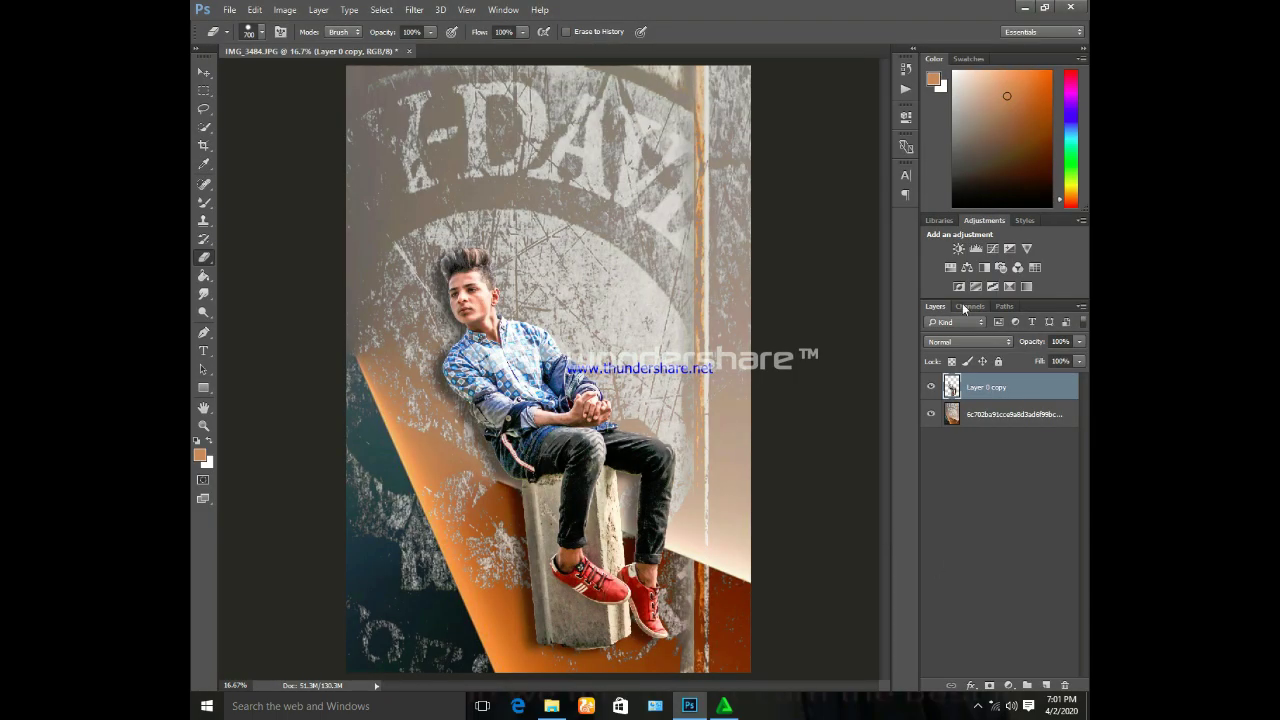
{"action": "left_click", "coordinate": [988, 414]}
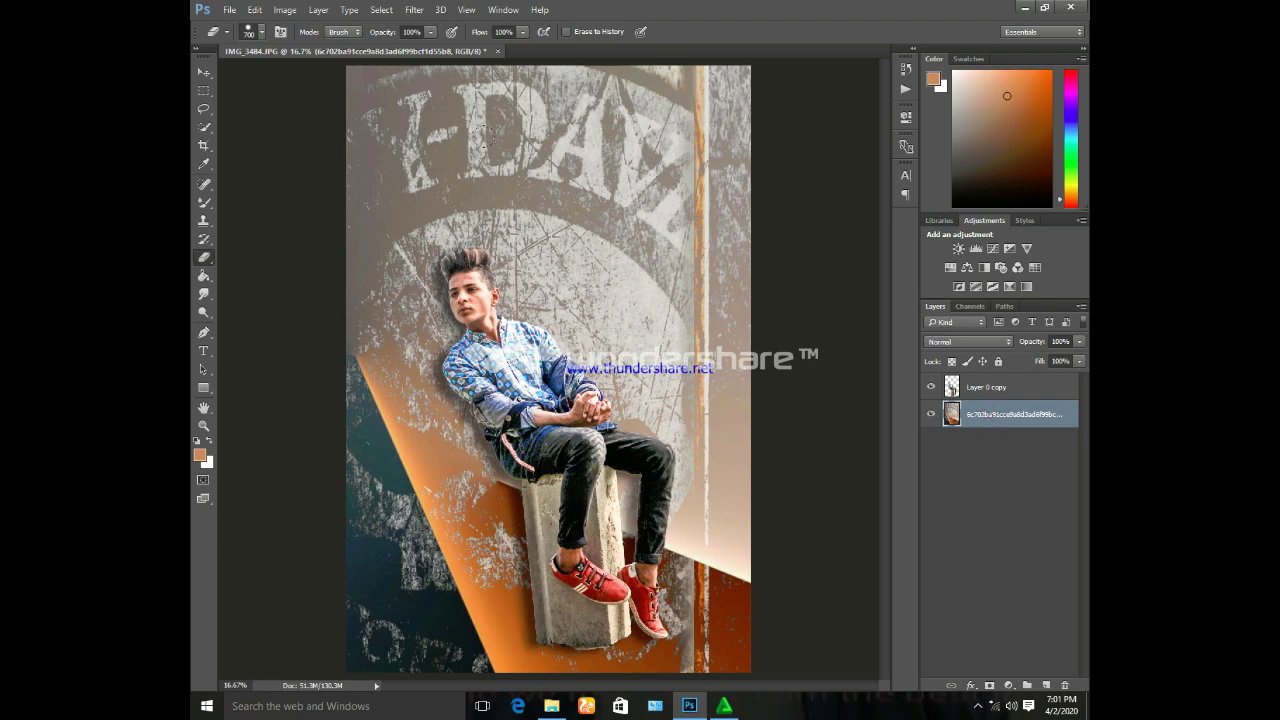
{"action": "left_click", "coordinate": [989, 390]}
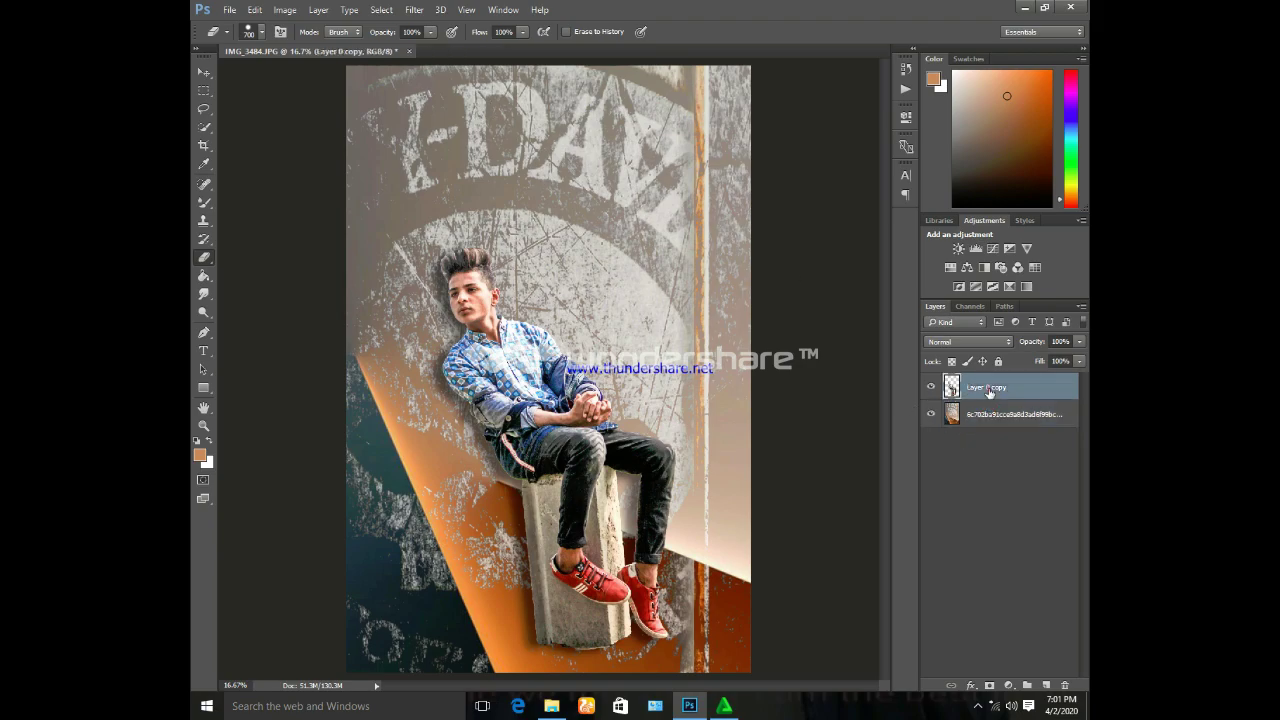
{"action": "left_click", "coordinate": [986, 414], "text": "shift"}
{"action": "key", "text": "ctrl+e"}
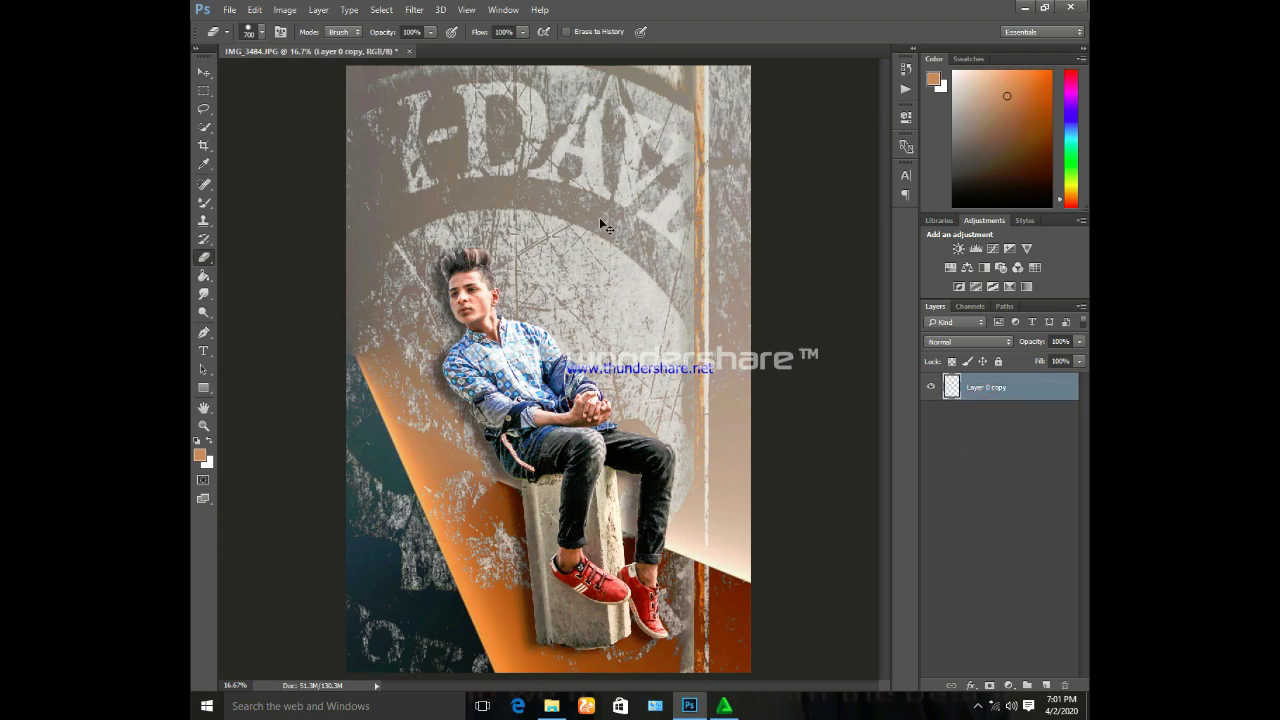
{"action": "left_click", "coordinate": [414, 10]}
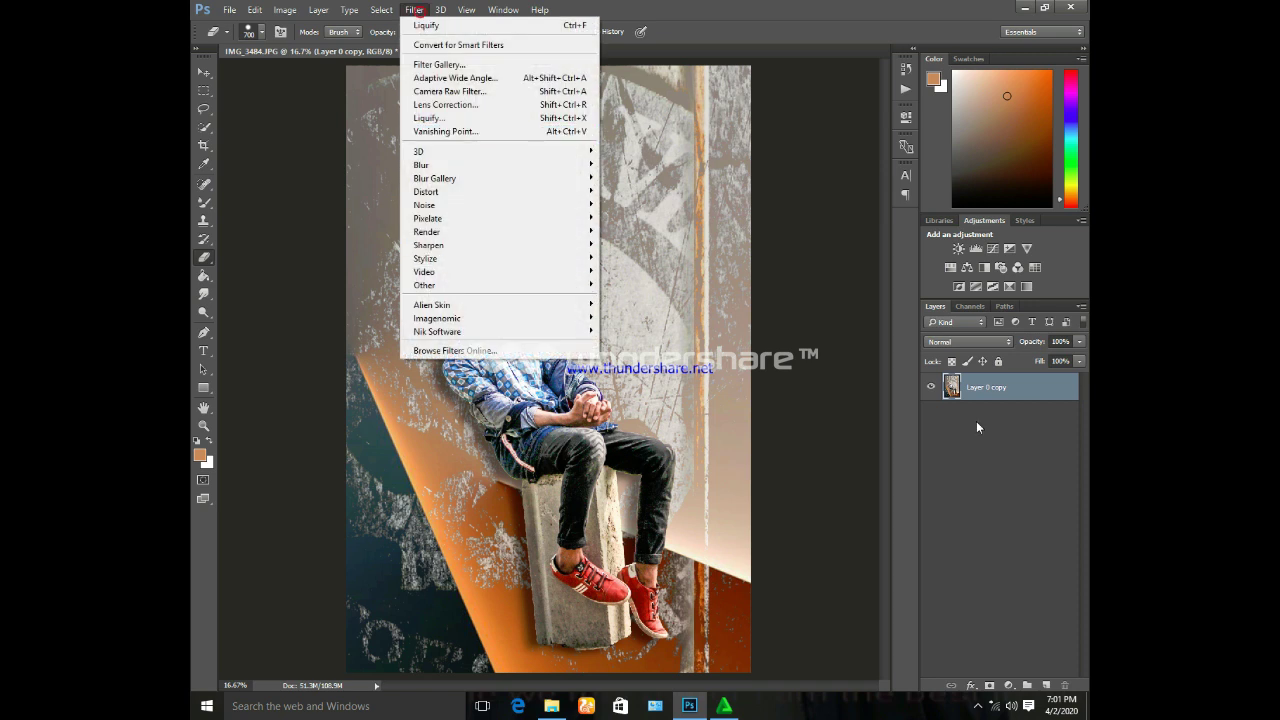
{"action": "key", "text": "Escape"}
{"action": "key", "text": "ctrl+z"}
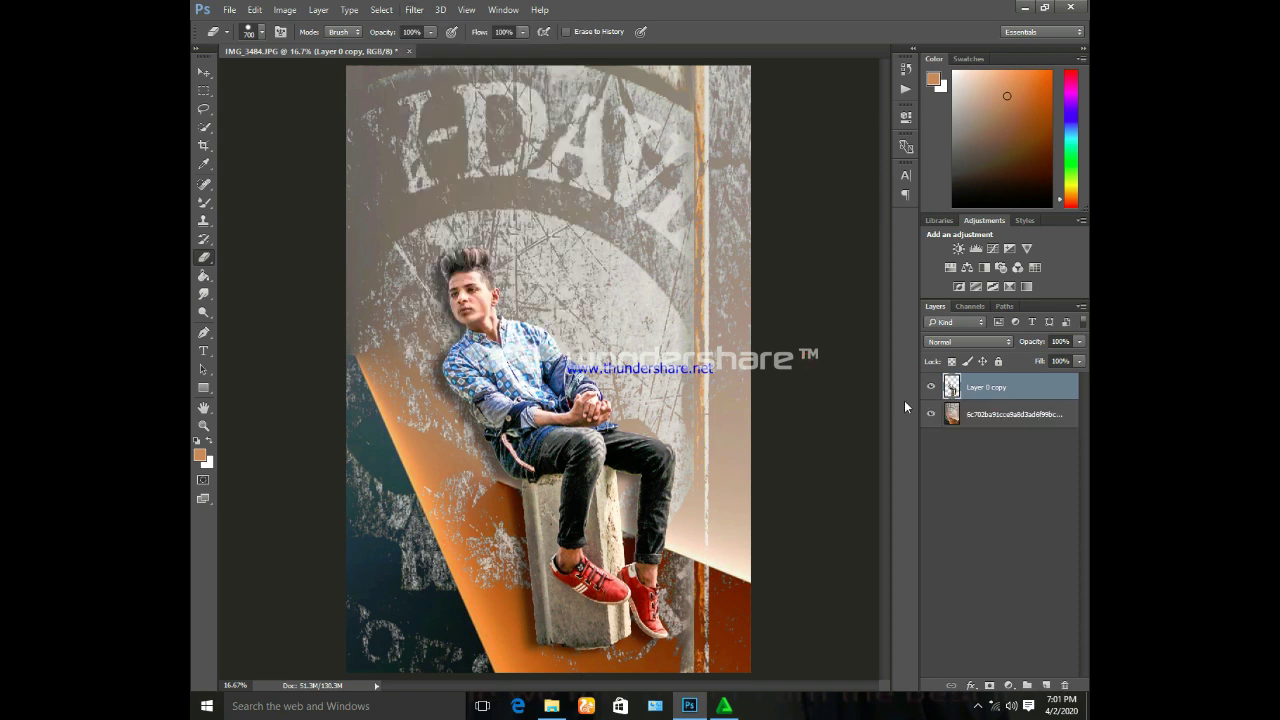
Duplicate the man's layer and flip the copy horizontally
{"action": "key", "text": "ctrl+j"}
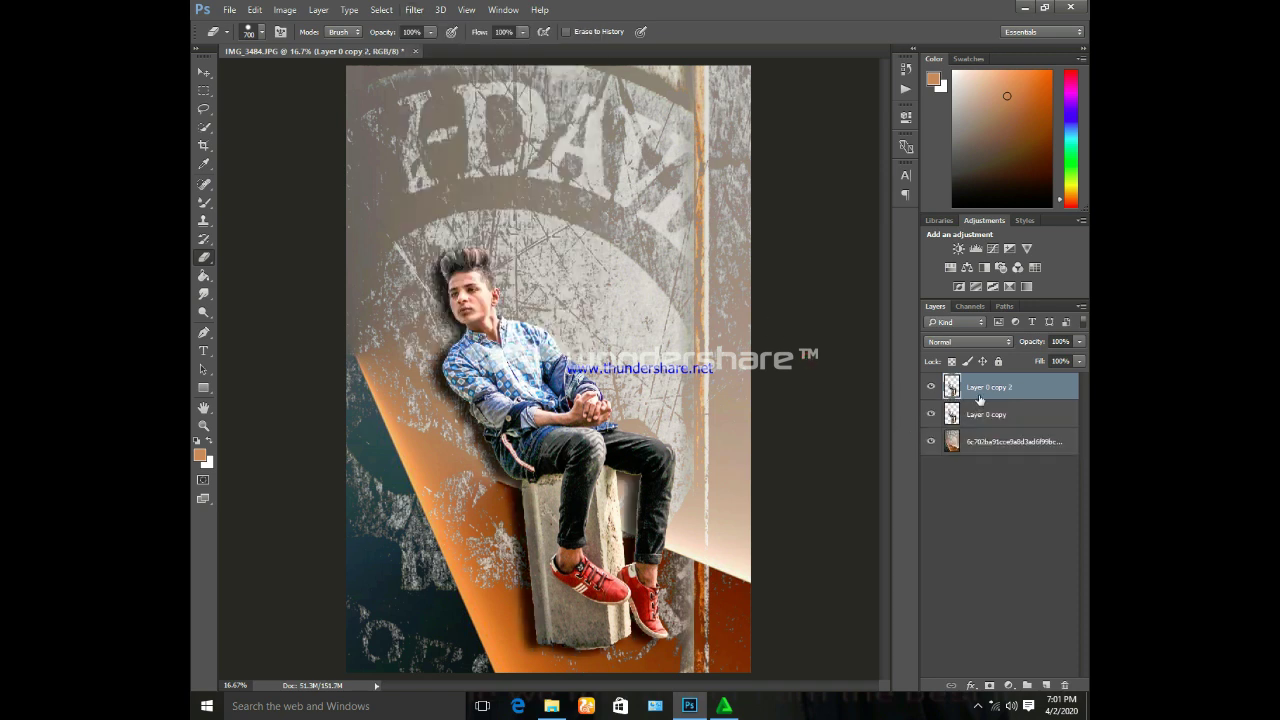
{"action": "key", "text": "ctrl+t"}
{"action": "left_click_drag", "start_coordinate": [699, 210], "coordinate": [579, 274]}
{"action": "right_click", "coordinate": [578, 276]}
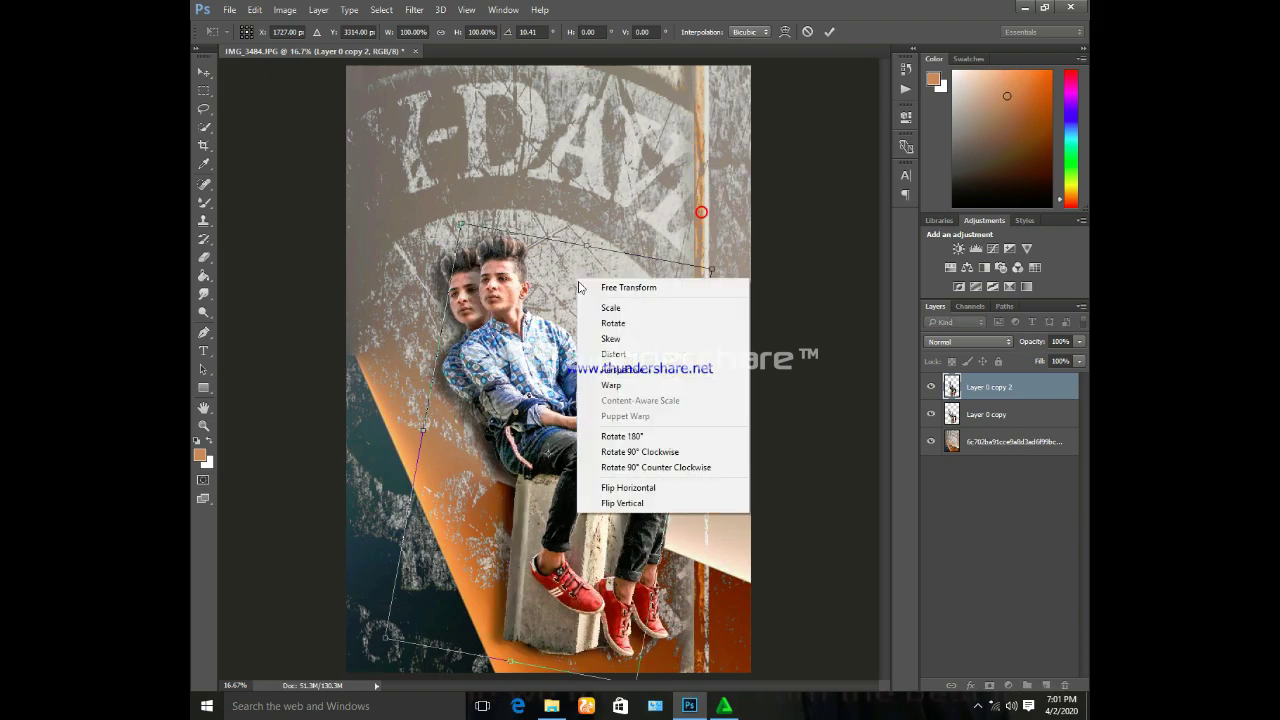
{"action": "left_click", "coordinate": [624, 484]}
{"action": "left_click_drag", "start_coordinate": [624, 487], "coordinate": [628, 430]}
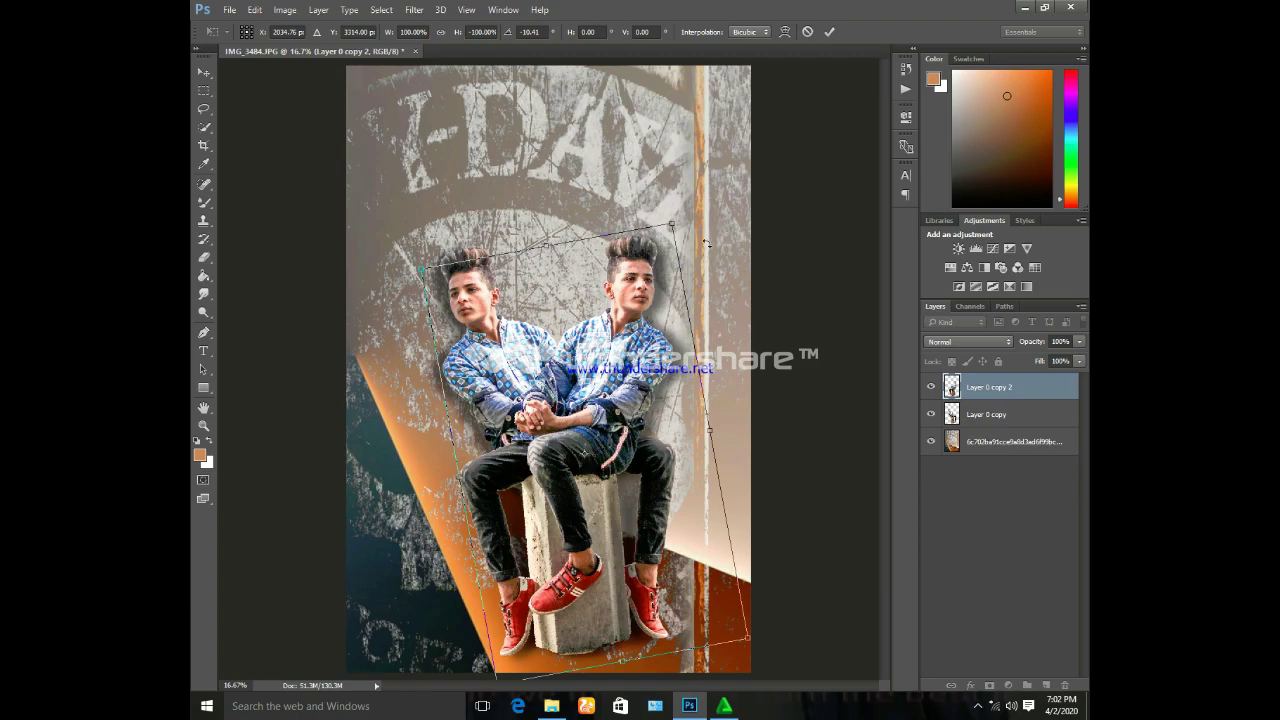
Enlarge, reposition and straighten the mirrored copy, then place it beneath the original figure
{"action": "left_click_drag", "start_coordinate": [706, 243], "coordinate": [740, 247]}
{"action": "left_click_drag", "start_coordinate": [612, 402], "coordinate": [542, 232]}
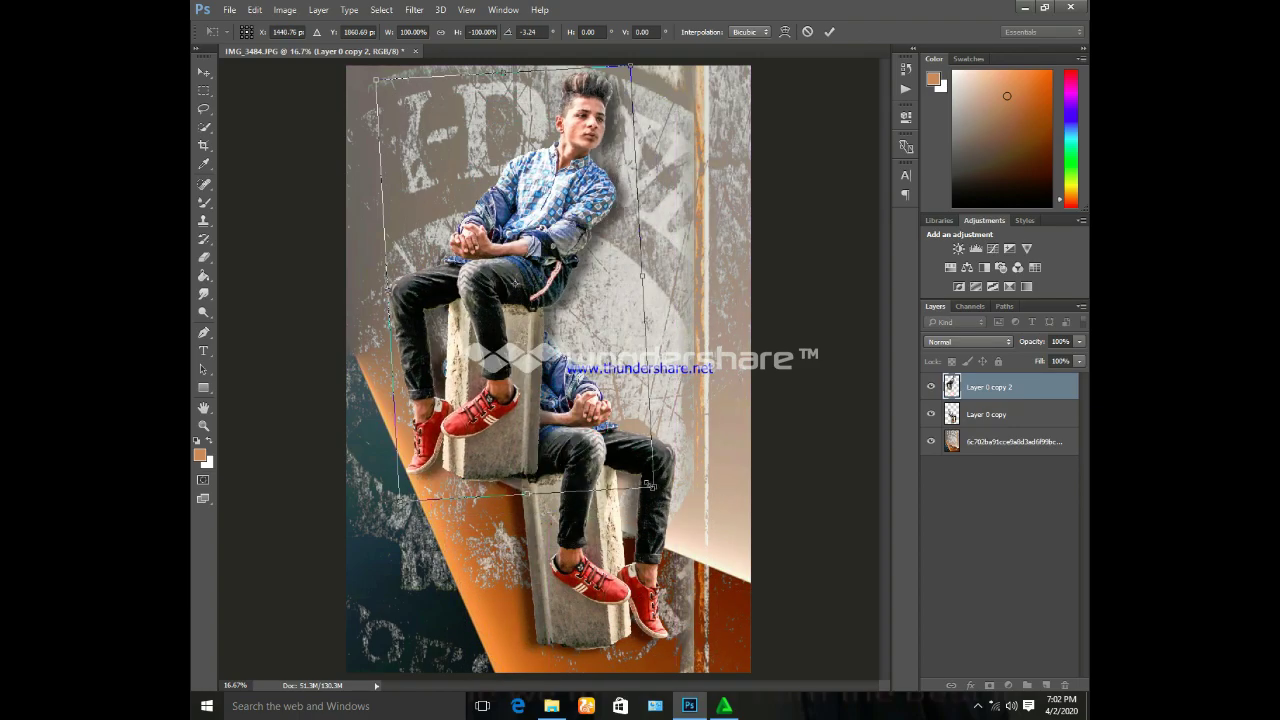
{"action": "mouse_move", "coordinate": [648, 485]}
{"action": "left_mouse_down"}
{"action": "mouse_move", "coordinate": [731, 668]}
{"action": "mouse_move", "coordinate": [760, 678]}
{"action": "mouse_move", "coordinate": [815, 545]}
{"action": "left_mouse_up"}
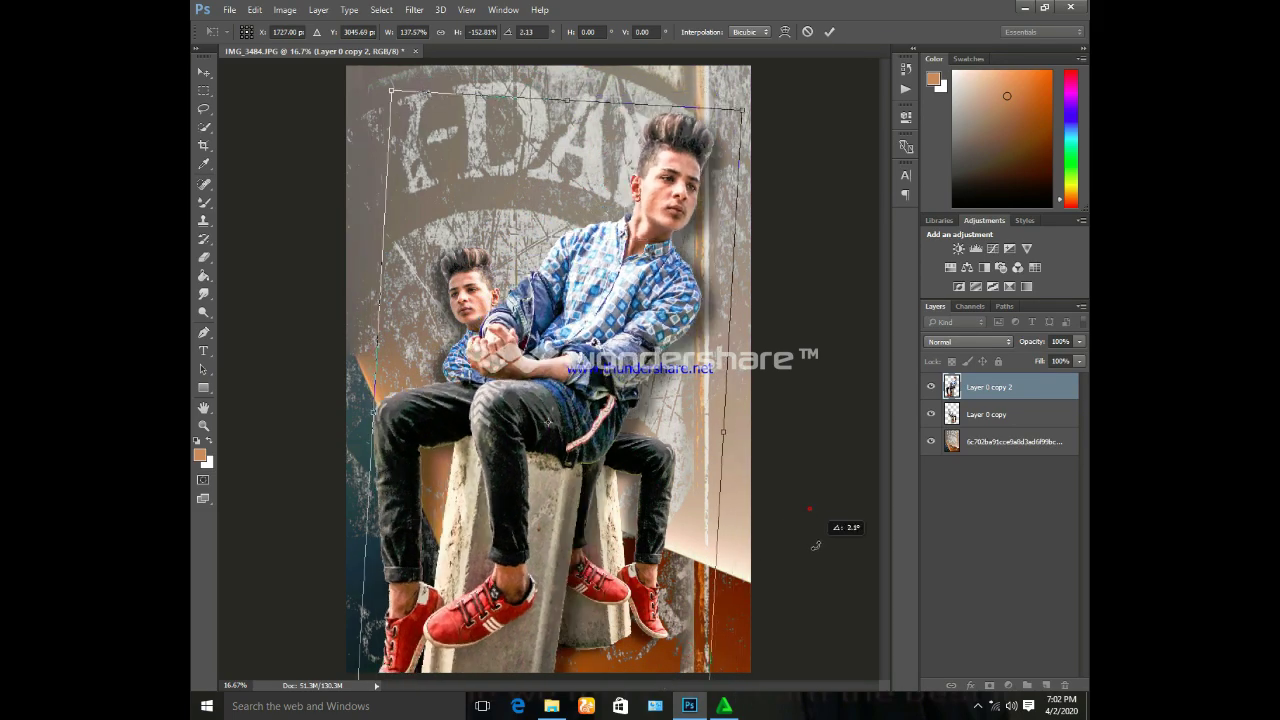
{"action": "left_click_drag", "start_coordinate": [390, 88], "coordinate": [355, 72]}
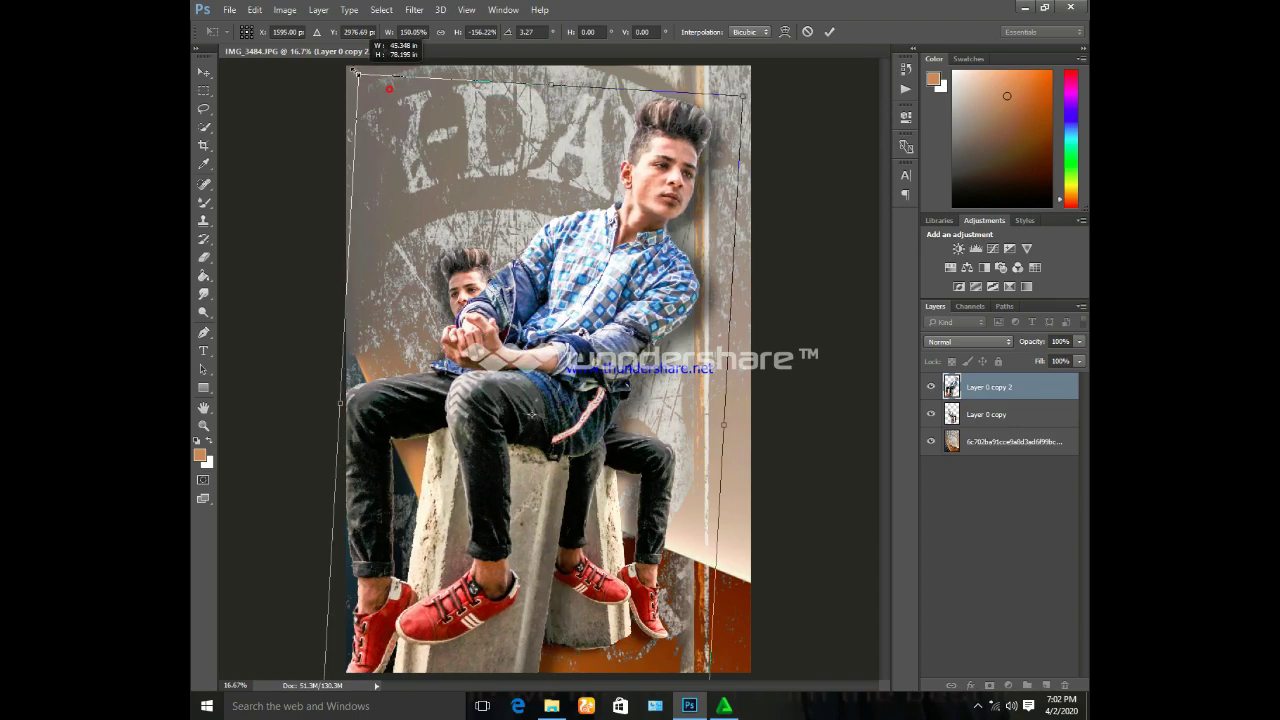
{"action": "left_click_drag", "start_coordinate": [756, 634], "coordinate": [766, 613]}
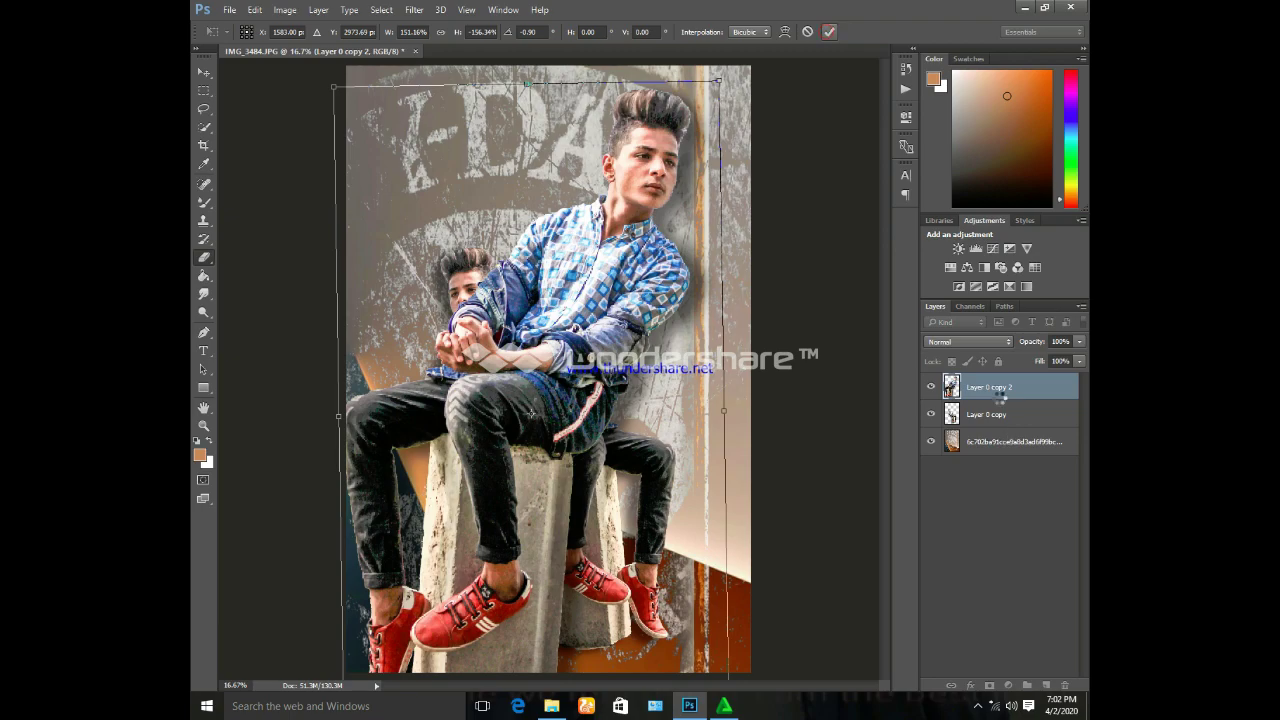
{"action": "key", "text": "Return"}
{"action": "left_click_drag", "start_coordinate": [1000, 397], "coordinate": [1003, 430]}
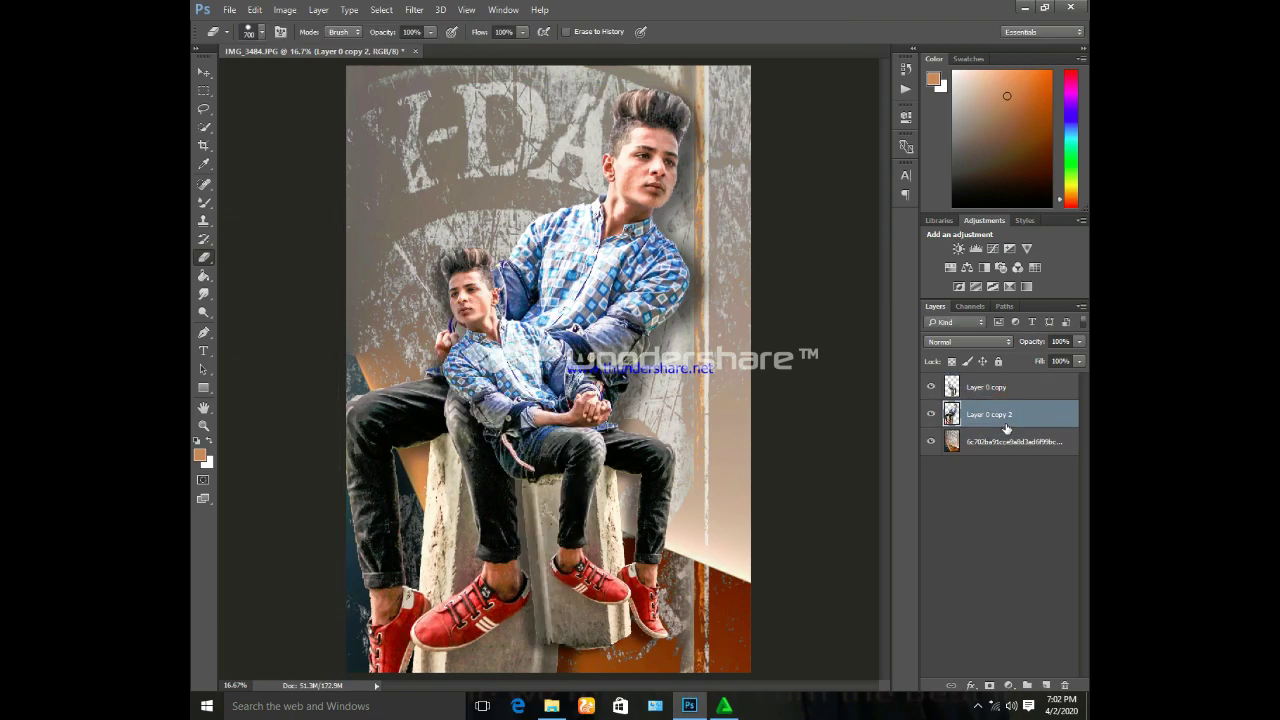
Try darkening blend modes on the mirrored copy and fade it to about 21% opacity
{"action": "left_click", "coordinate": [1007, 336]}
{"action": "left_click", "coordinate": [1007, 338]}
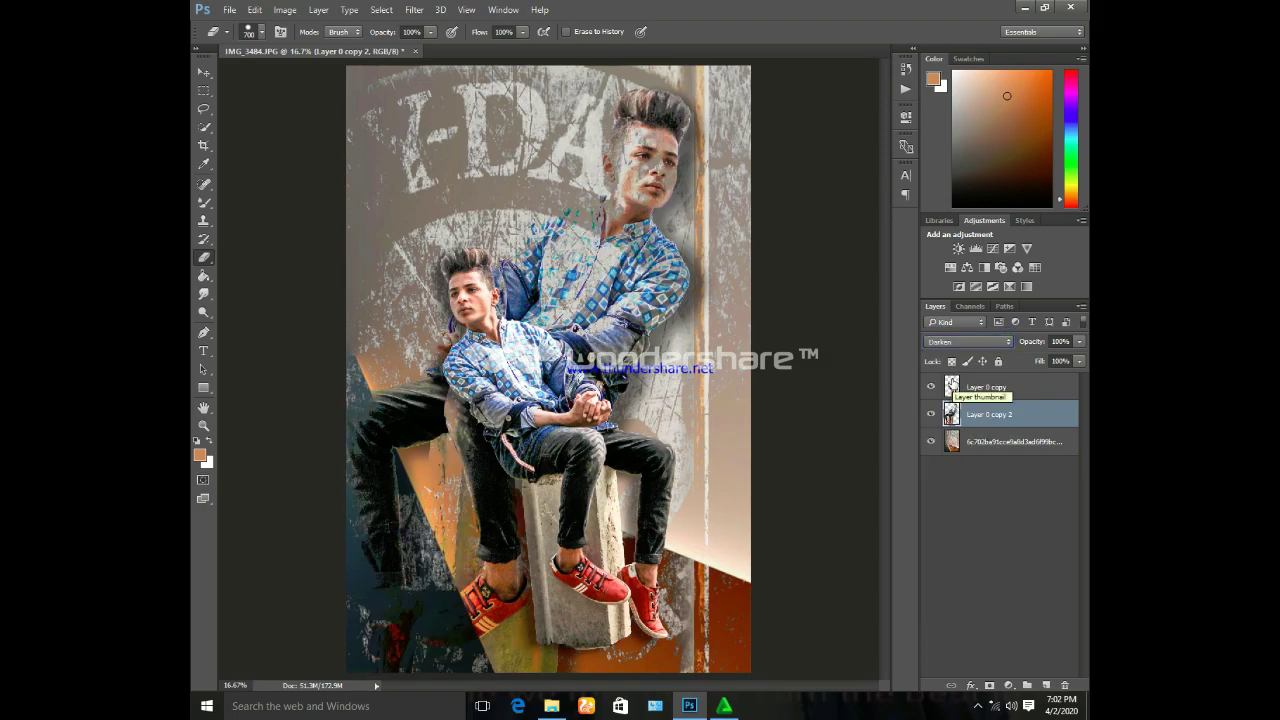
{"action": "key", "text": "Down"}
{"action": "key", "text": "Down"}
{"action": "key", "text": "Down"}
{"action": "key", "text": "Down"}
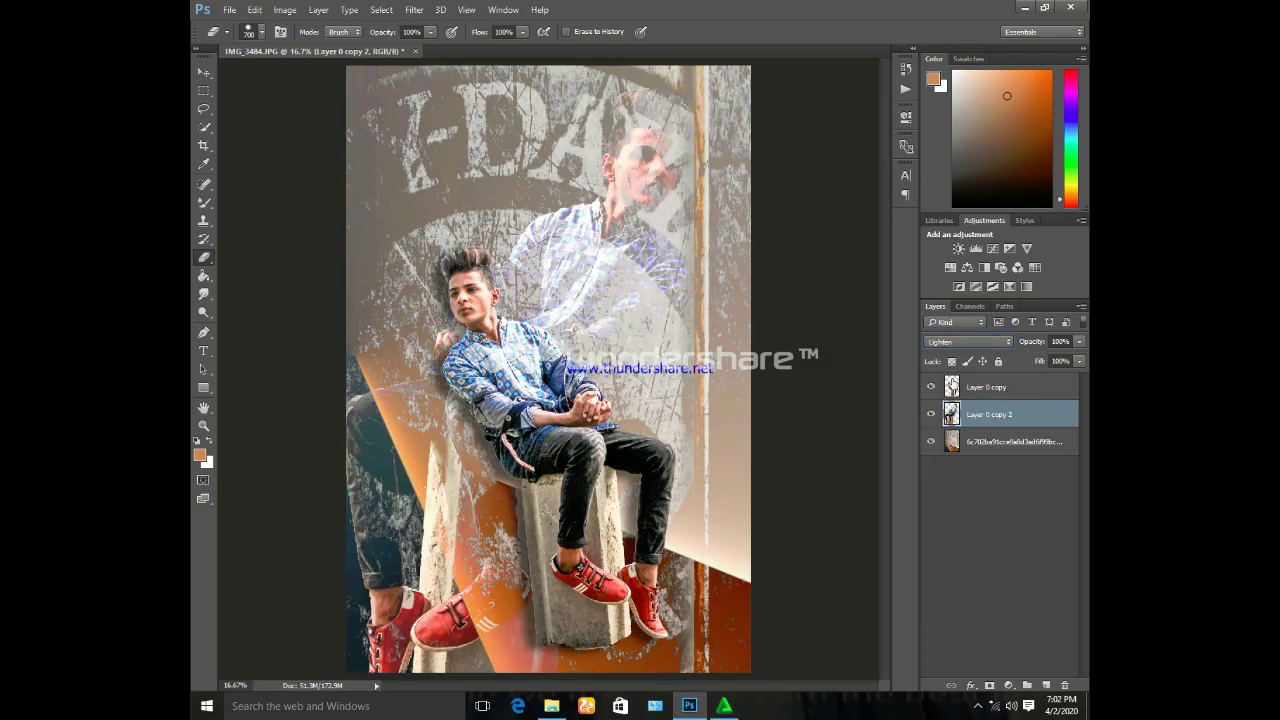
{"action": "left_click", "coordinate": [1079, 341]}
{"action": "left_click_drag", "start_coordinate": [1080, 357], "coordinate": [1022, 359]}
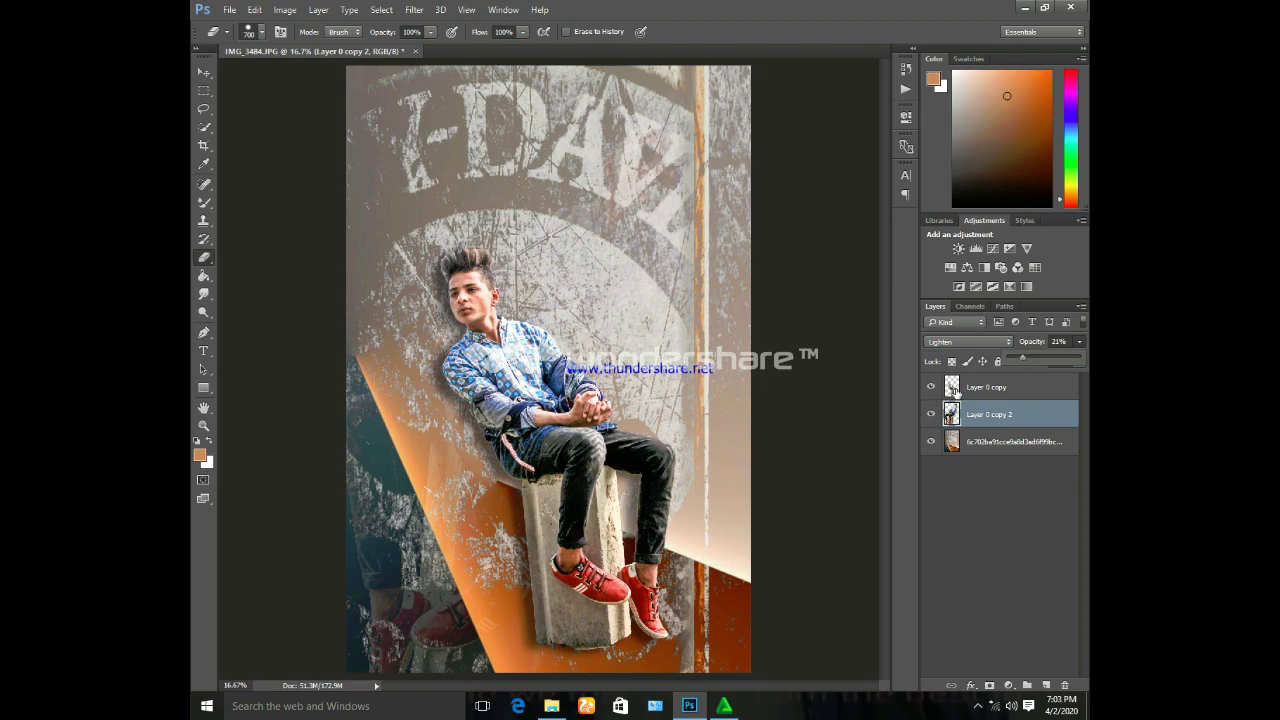
Test Color Burn on the original figure, then cycle the copy's blend modes toward Luminosity
{"action": "left_click", "coordinate": [969, 389]}
{"action": "left_click", "coordinate": [968, 341]}
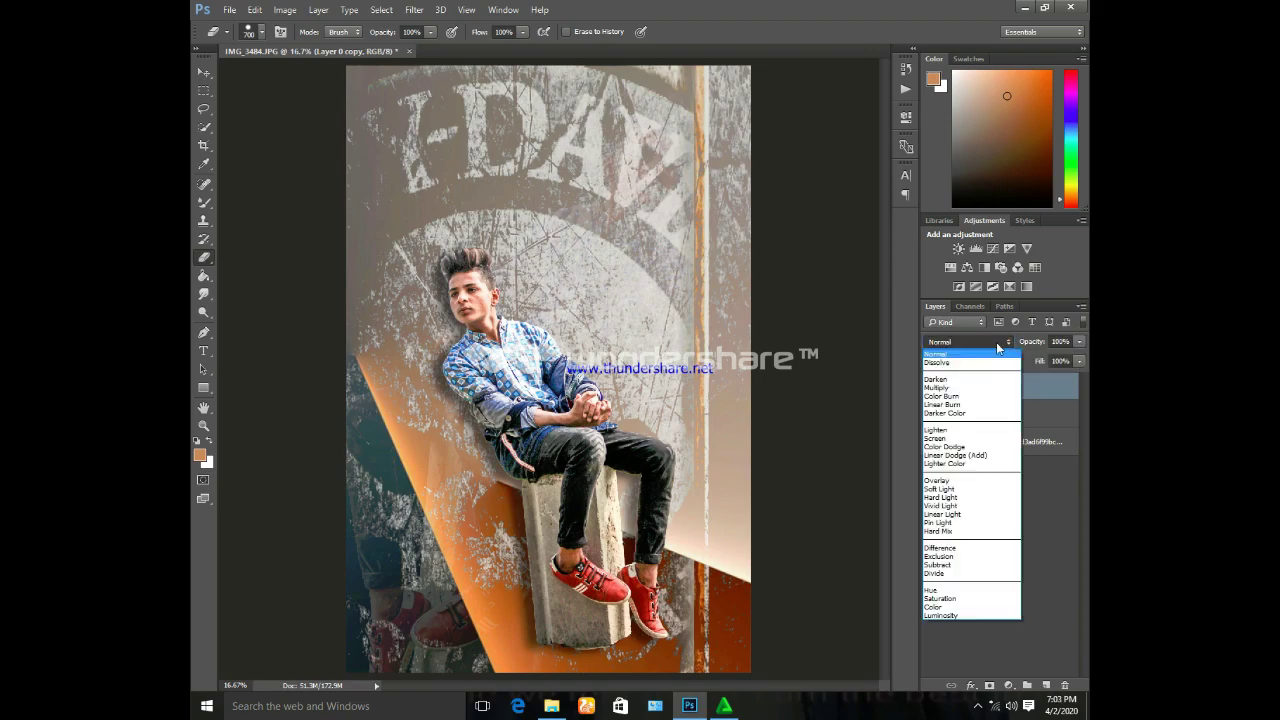
{"action": "left_click", "coordinate": [948, 397]}
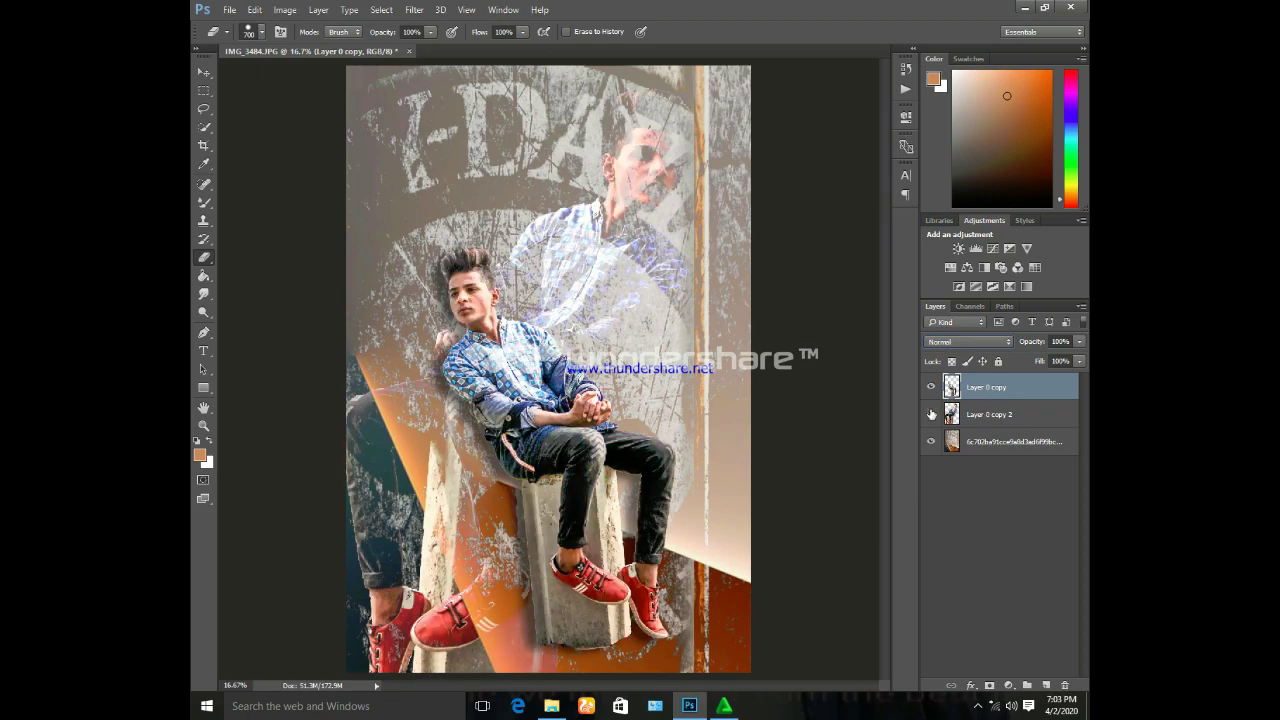
{"action": "left_click", "coordinate": [985, 414]}
{"action": "left_click", "coordinate": [968, 341]}
{"action": "left_click", "coordinate": [948, 386]}
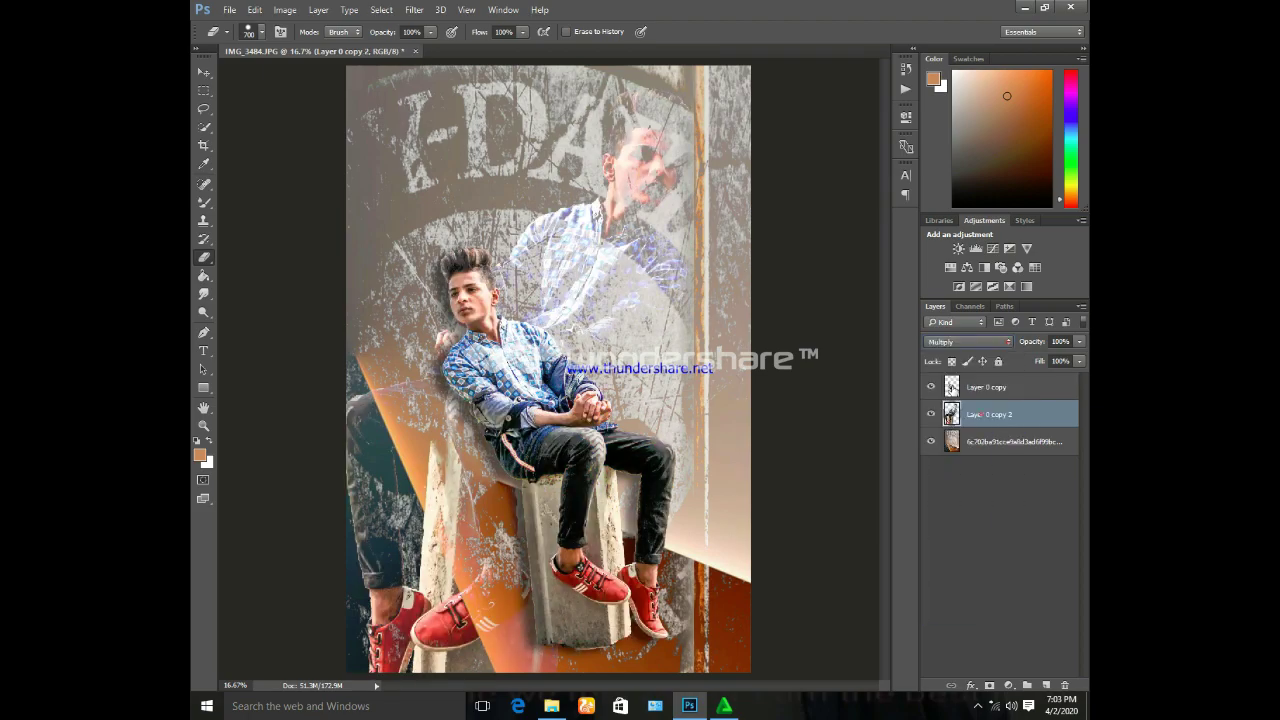
{"action": "key", "text": "shift+plus"}
{"action": "key", "text": "shift+plus"}
{"action": "key", "text": "shift+plus"}
{"action": "key", "text": "shift+plus"}
{"action": "key", "text": "shift+plus"}
{"action": "key", "text": "shift+plus"}
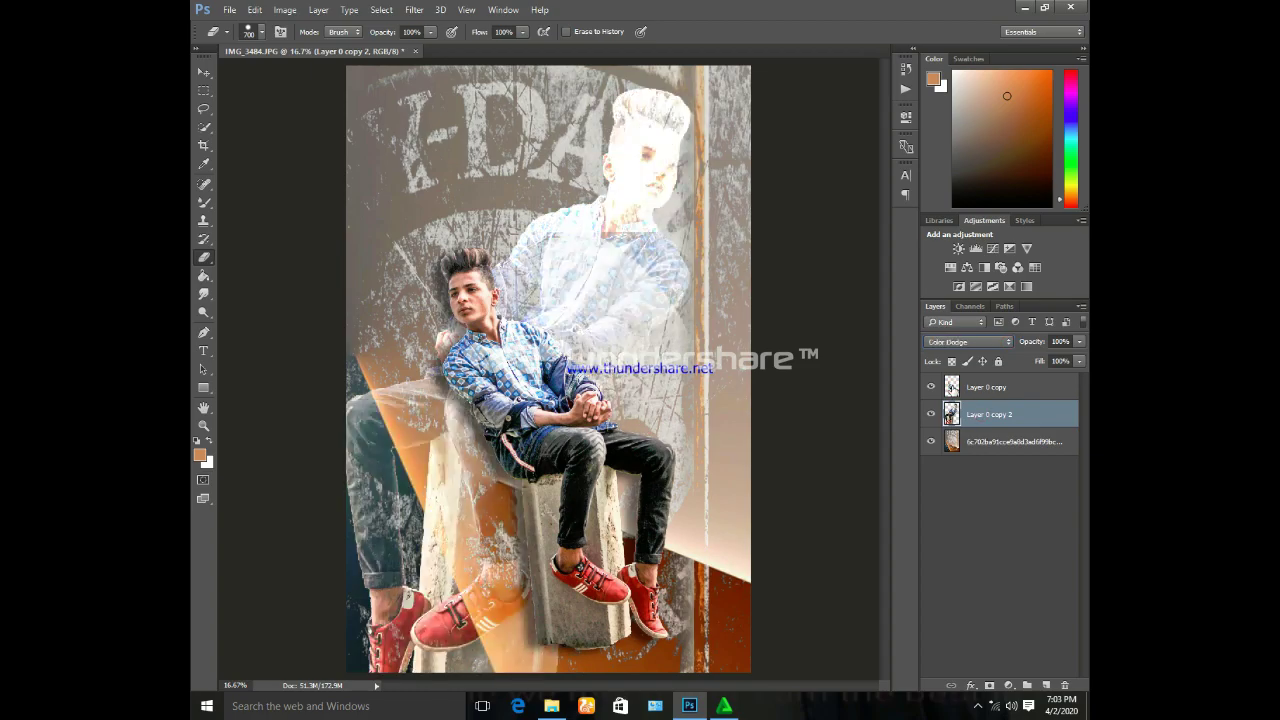
{"action": "key", "text": "shift+plus"}
{"action": "key", "text": "shift+plus"}
{"action": "key", "text": "shift+plus"}
{"action": "key", "text": "shift+plus"}
{"action": "key", "text": "shift+plus"}
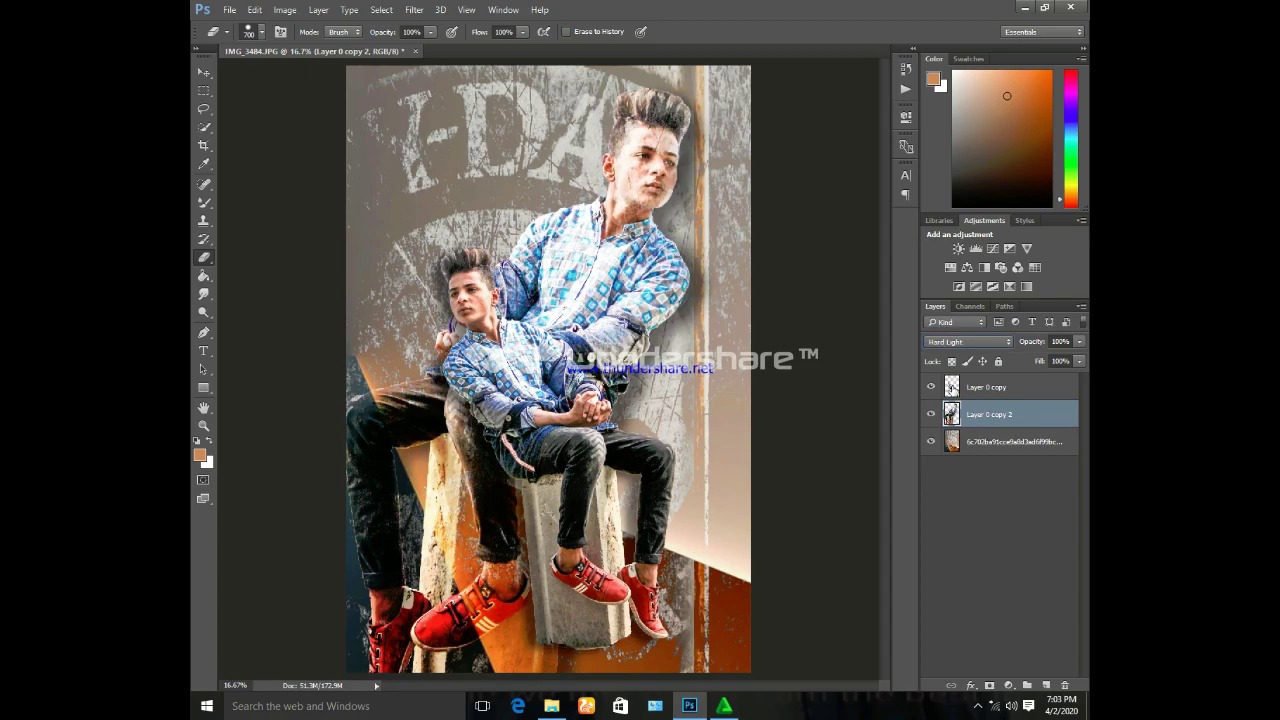
{"action": "key", "text": "shift+plus"}
{"action": "key", "text": "shift+plus"}
{"action": "key", "text": "shift+plus"}
{"action": "key", "text": "shift+plus"}
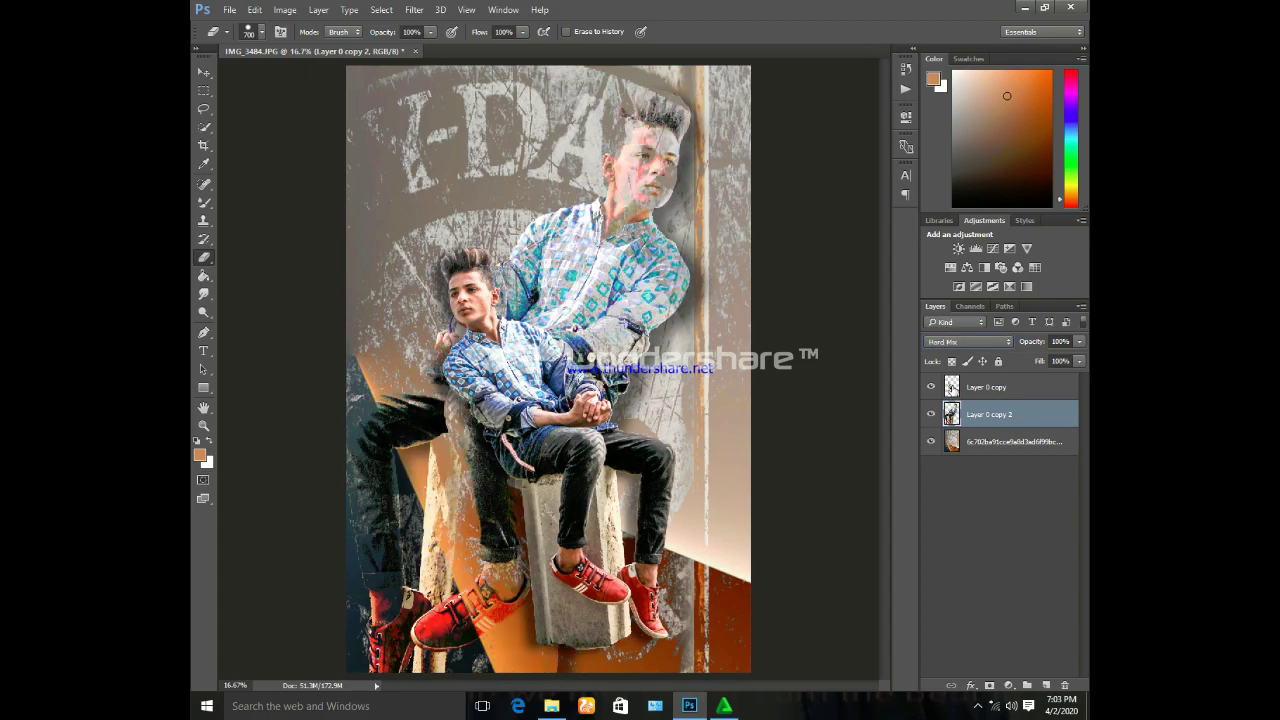
{"action": "key", "text": "shift+plus"}
{"action": "key", "text": "shift+plus"}
{"action": "key", "text": "shift+plus"}
{"action": "key", "text": "shift+plus"}
{"action": "key", "text": "shift+plus"}
{"action": "key", "text": "shift+plus"}
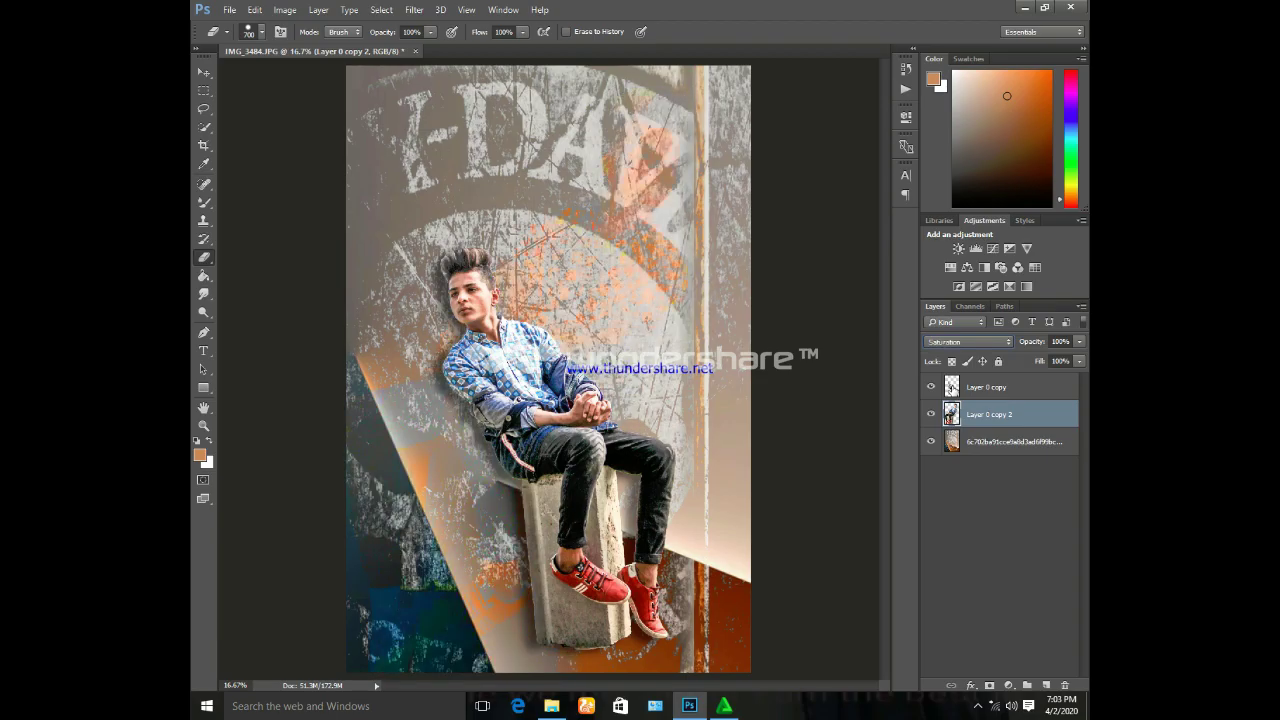
{"action": "key", "text": "shift+plus"}
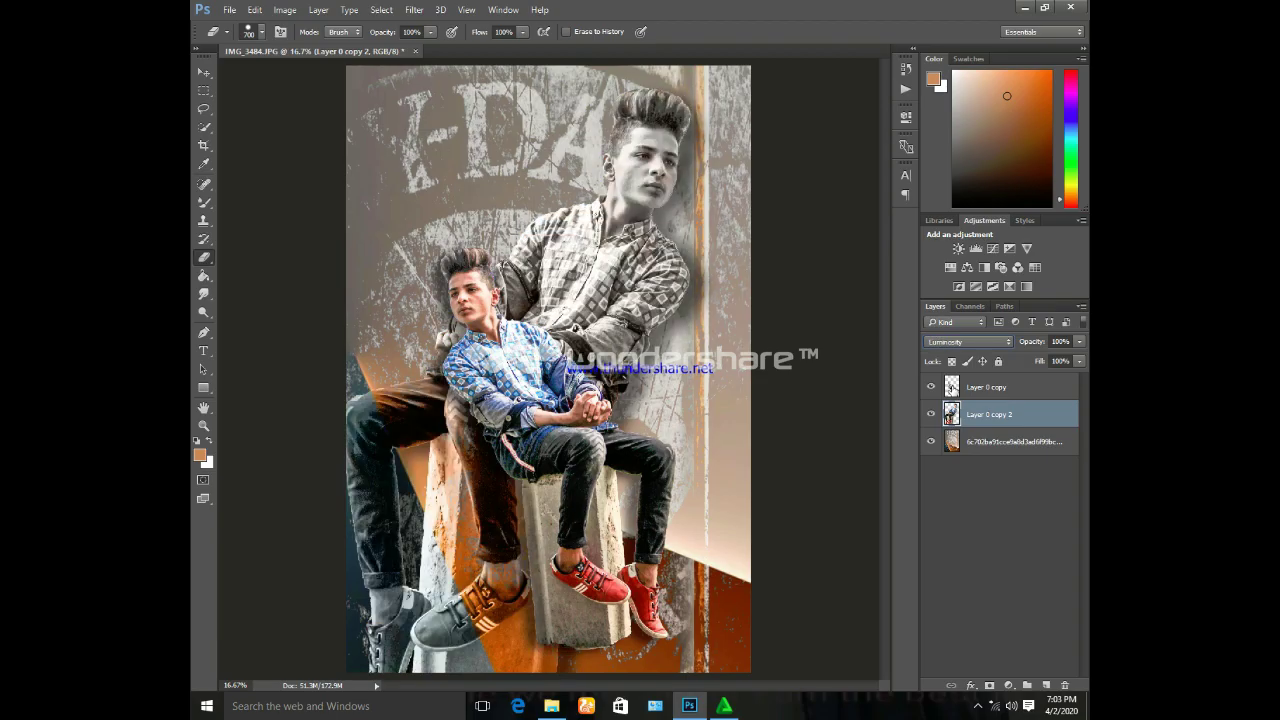
Lower the mirrored copy's opacity to about 49% and select all three layers
{"action": "left_click", "coordinate": [1079, 342]}
{"action": "left_click_drag", "start_coordinate": [1046, 357], "coordinate": [1041, 357]}
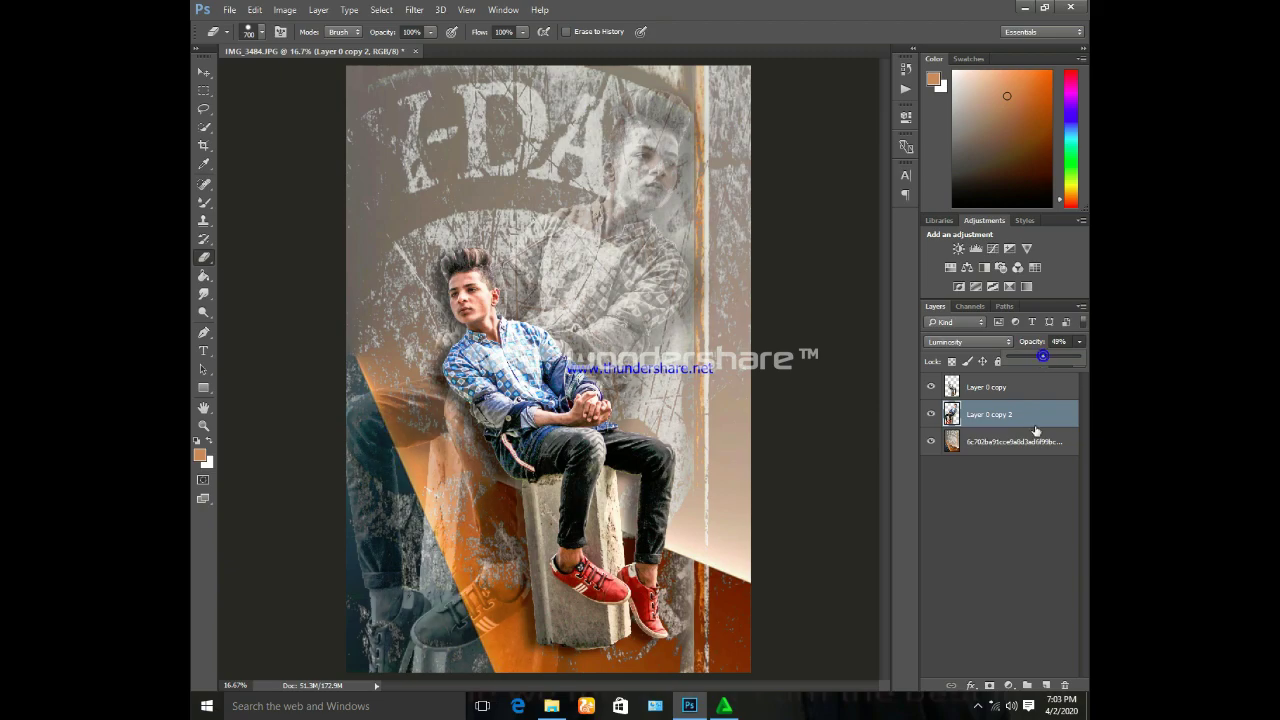
{"action": "left_click", "coordinate": [1006, 389], "text": "ctrl"}
{"action": "left_click", "coordinate": [1003, 440], "text": "ctrl"}
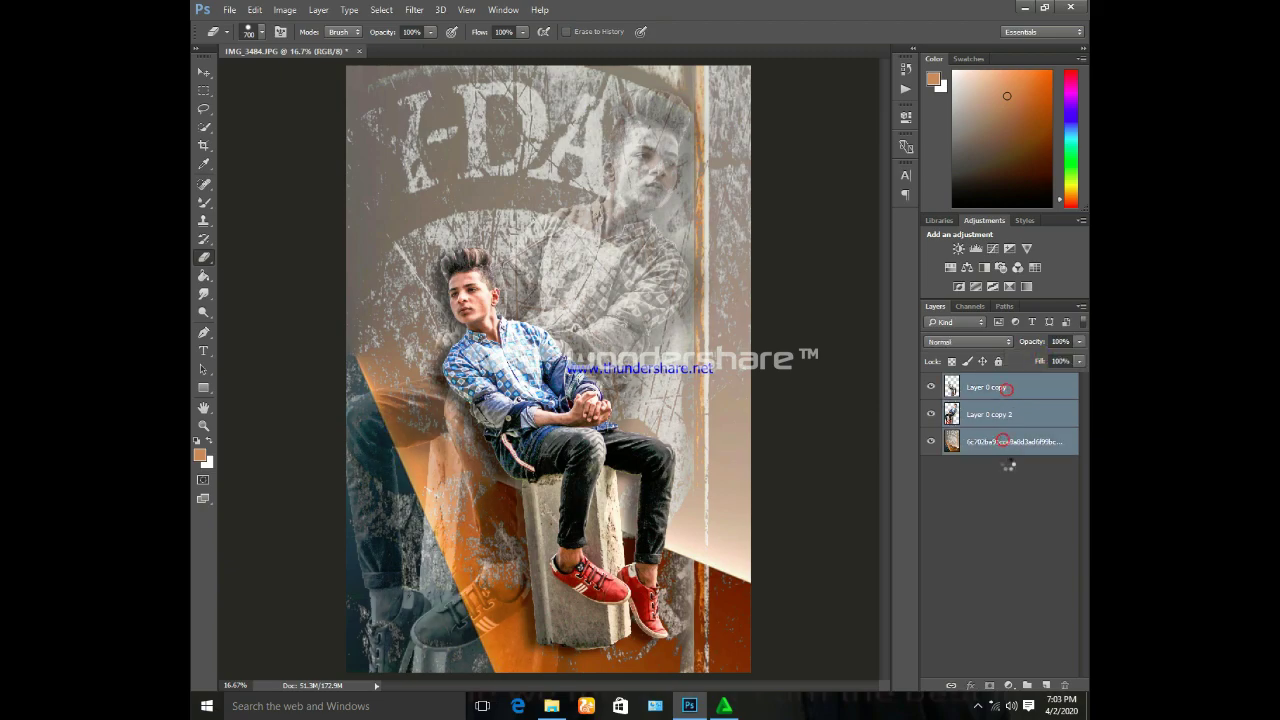
Open the Camera Raw Filter and lower the exposure and highlights slightly
{"action": "left_click", "coordinate": [411, 9]}
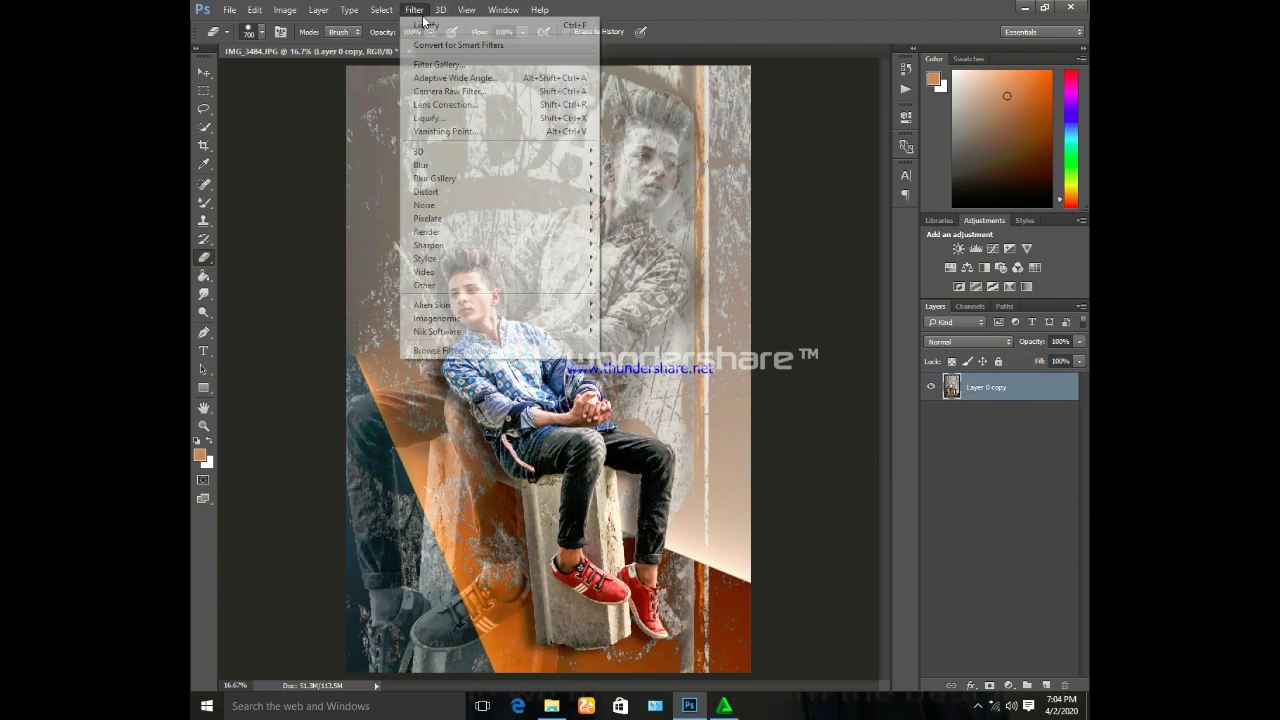
{"action": "left_click", "coordinate": [455, 91]}
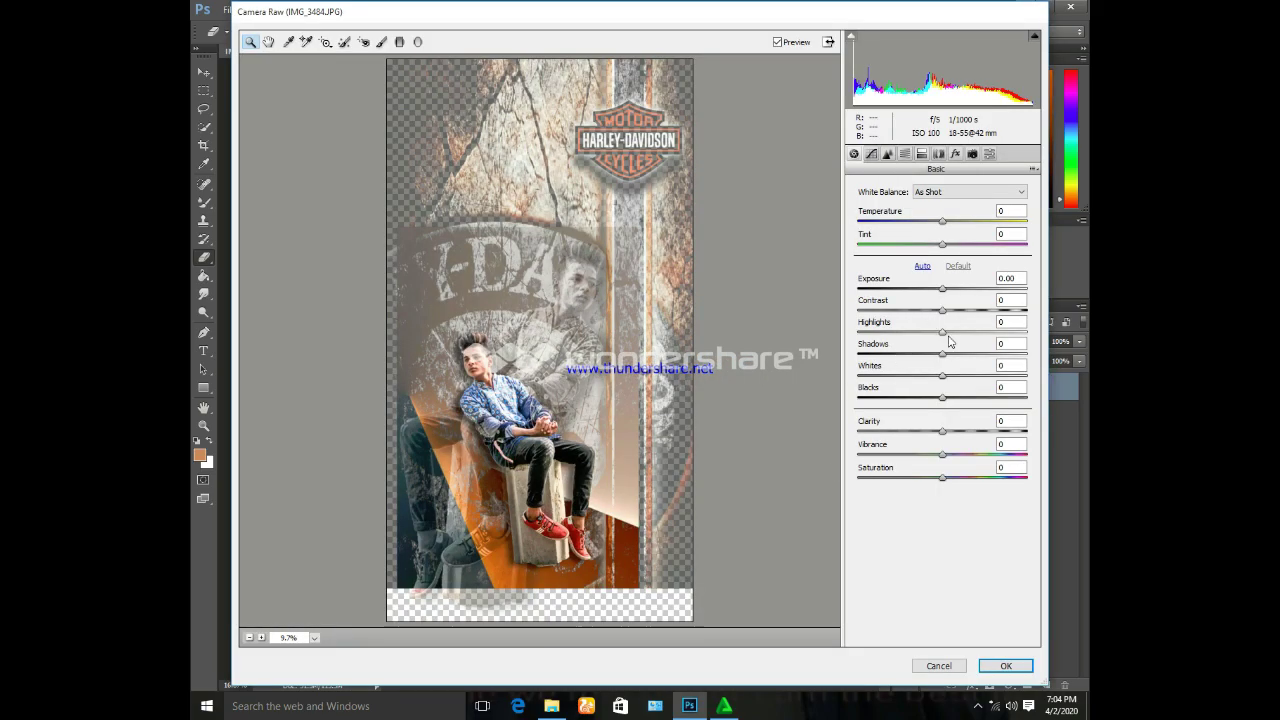
{"action": "left_click_drag", "start_coordinate": [942, 331], "coordinate": [935, 292]}
{"action": "left_click_drag", "start_coordinate": [948, 336], "coordinate": [935, 334]}
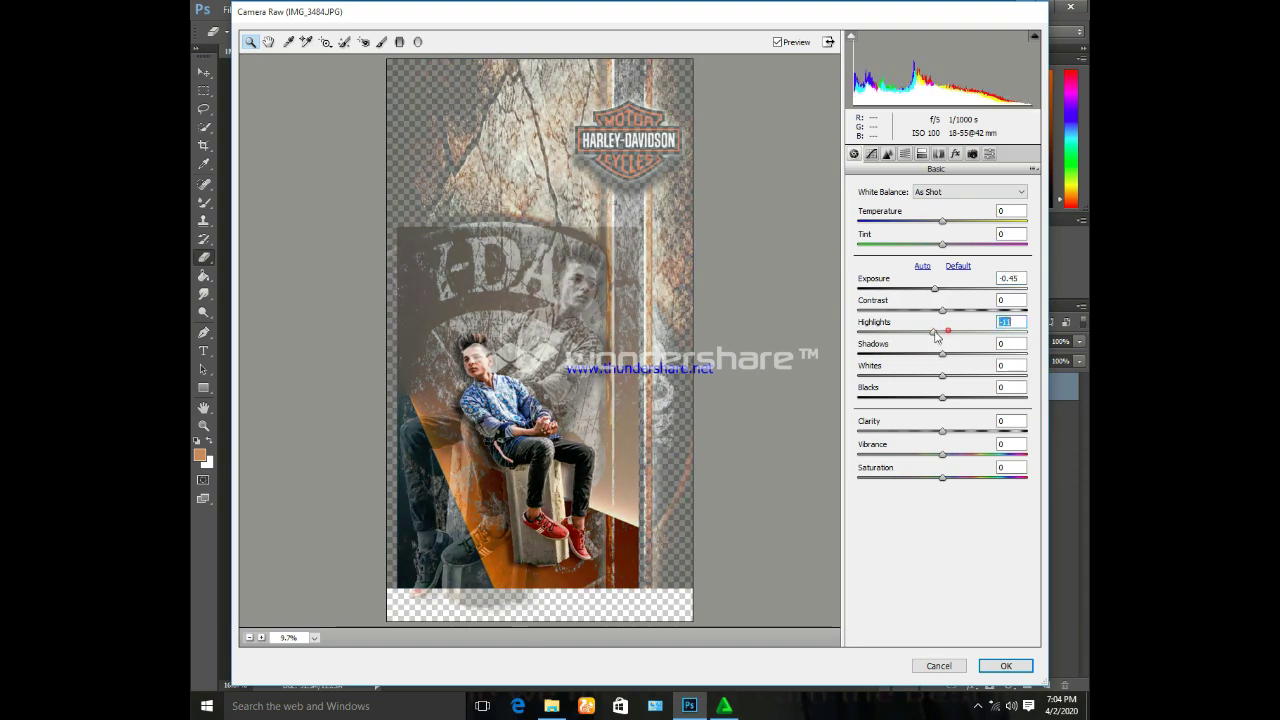
Add slight luminance noise reduction, raise Blues and Aquas saturation to +12, boost Yellows, and apply
{"action": "left_click", "coordinate": [887, 153]}
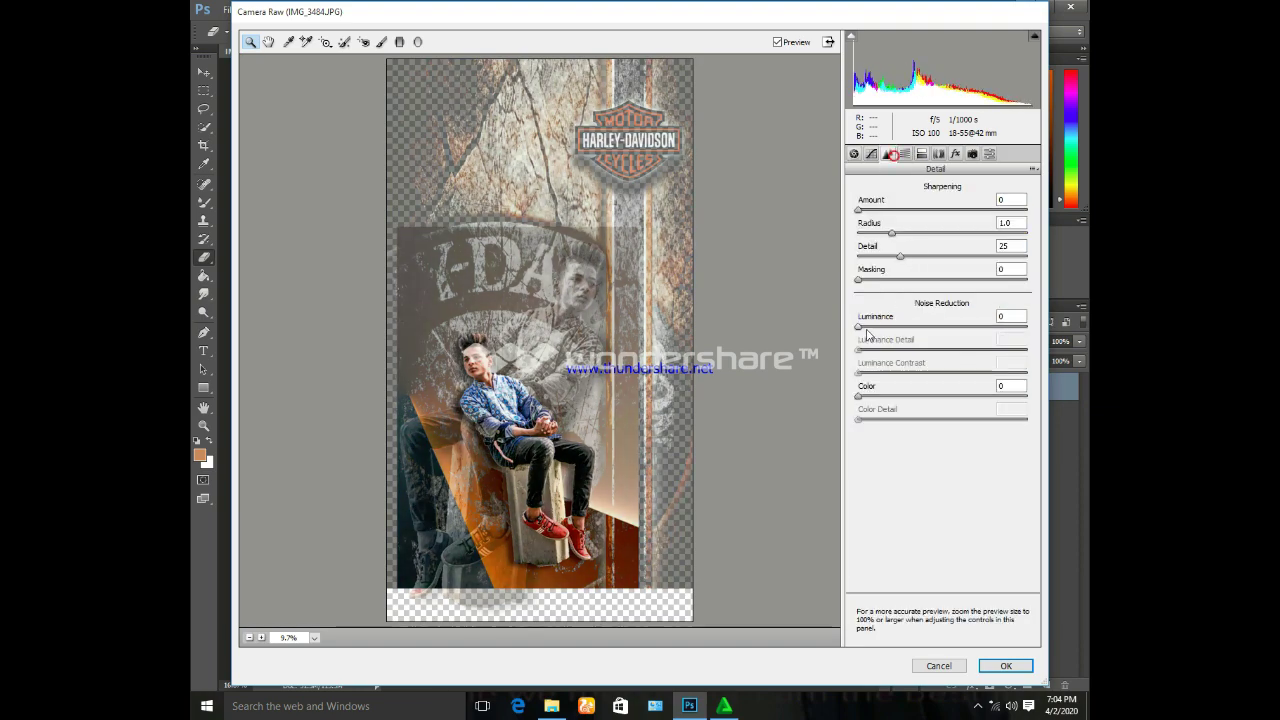
{"action": "left_click_drag", "start_coordinate": [858, 326], "coordinate": [866, 326]}
{"action": "left_click", "coordinate": [904, 153]}
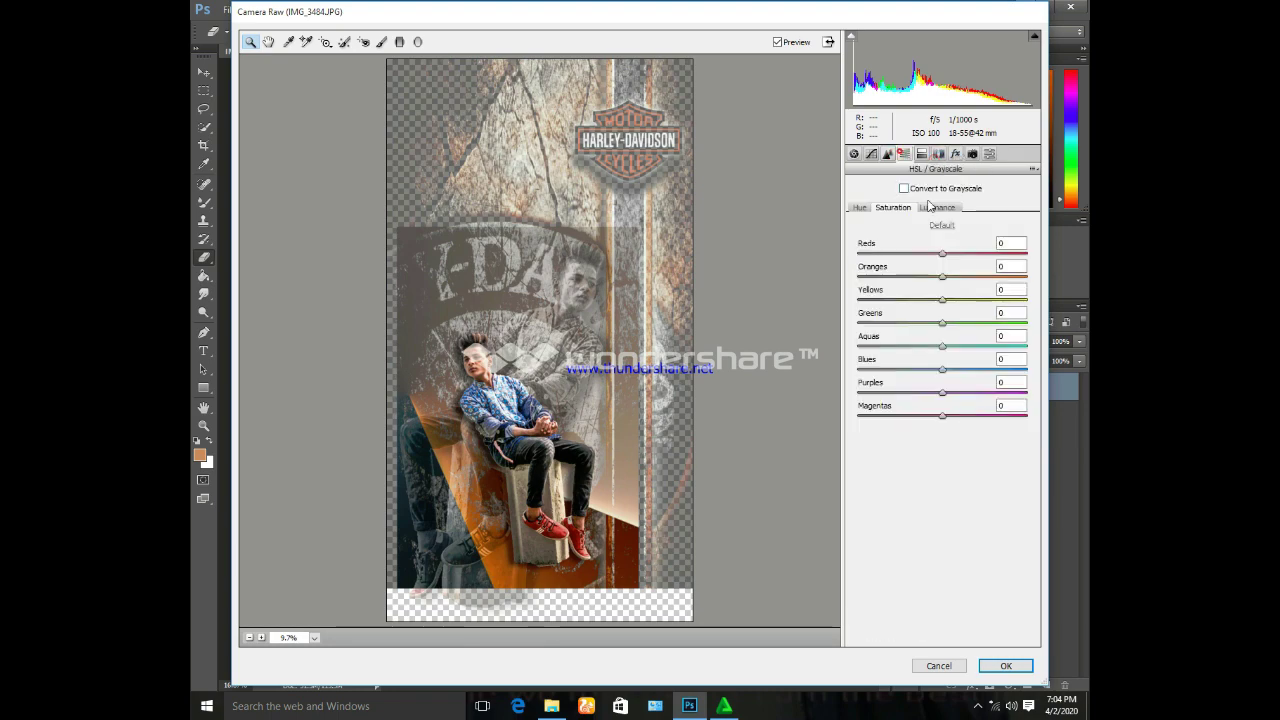
{"action": "left_click_drag", "start_coordinate": [944, 370], "coordinate": [953, 348]}
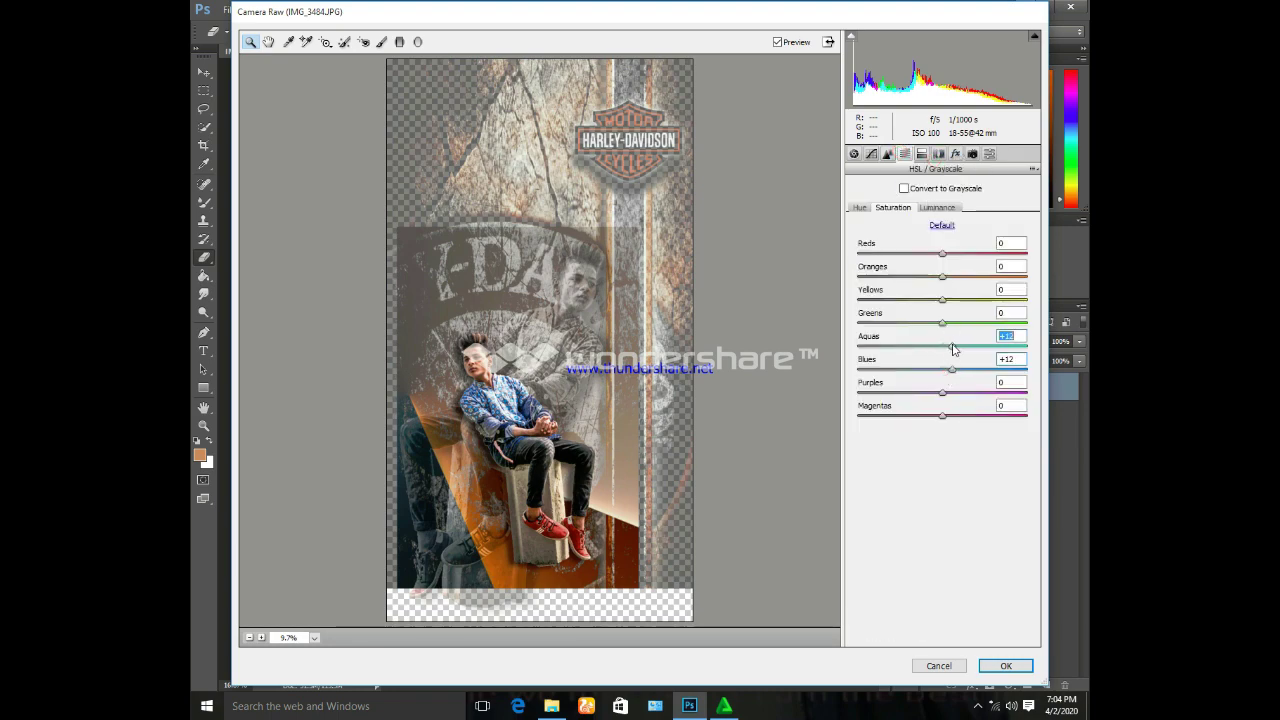
{"action": "left_click_drag", "start_coordinate": [930, 300], "coordinate": [992, 300]}
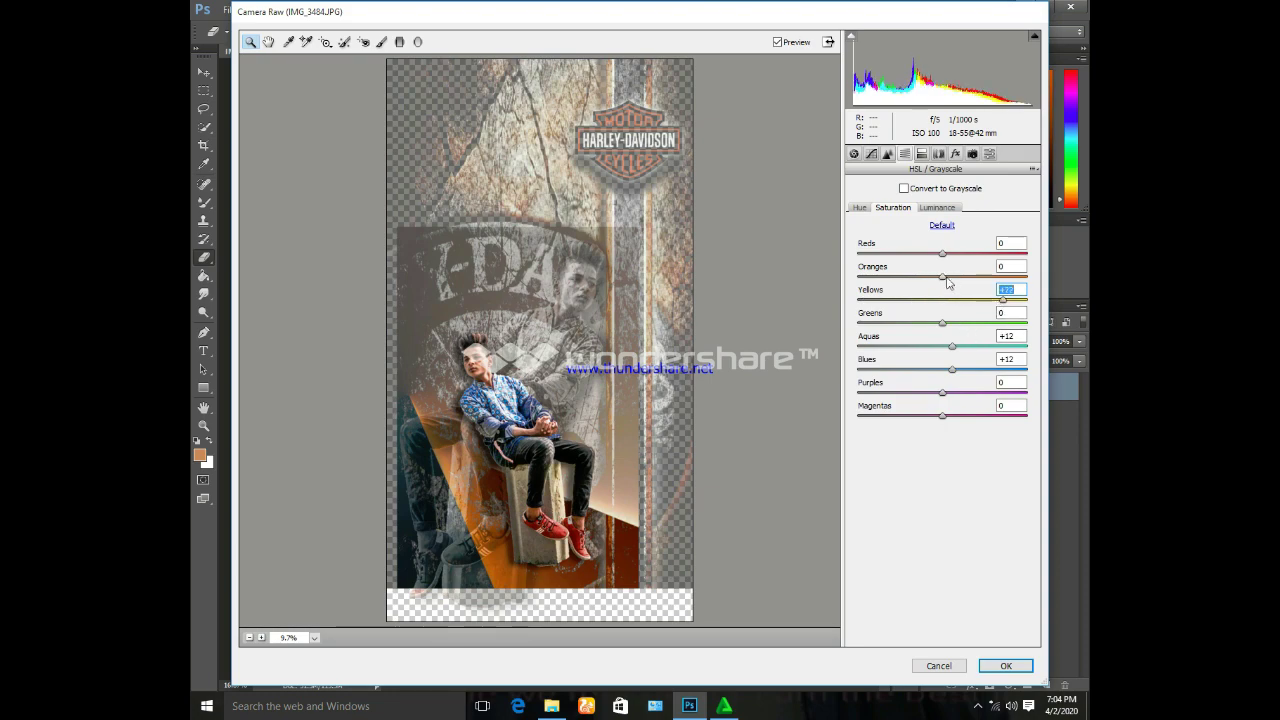
{"action": "left_click", "coordinate": [1003, 665]}
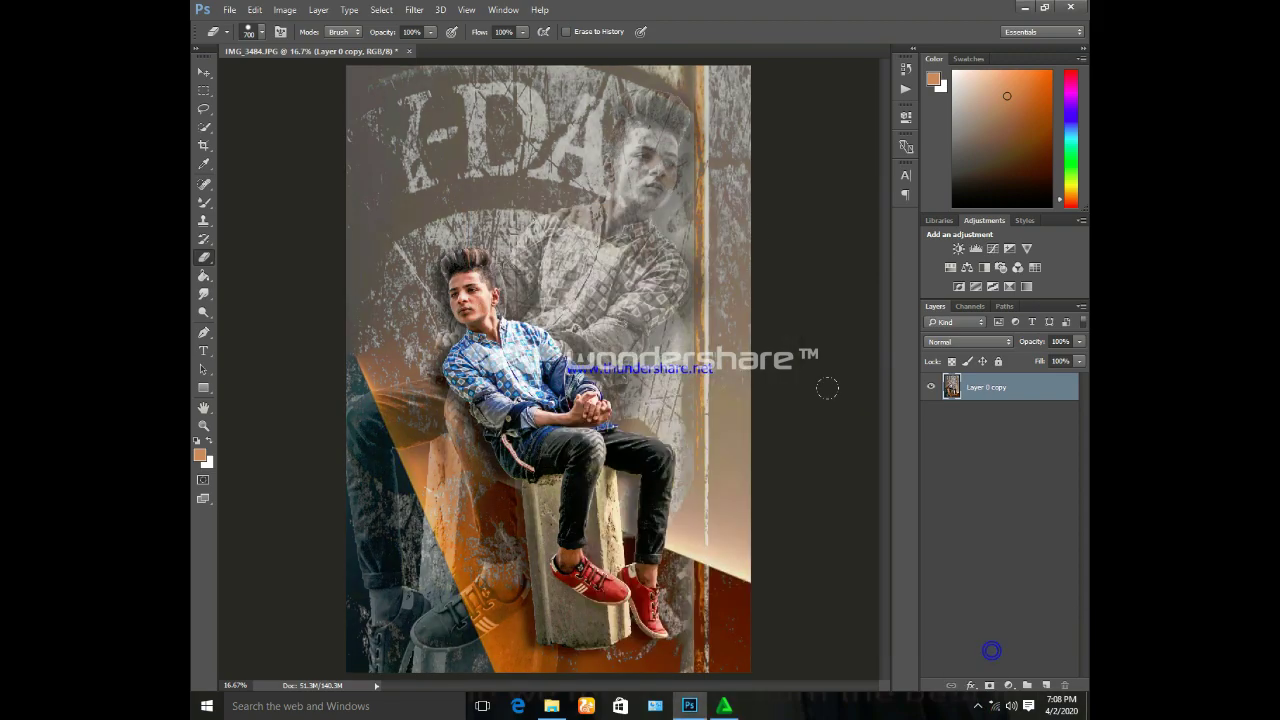
With the Mixer Brush zoomed to 100%, smooth the skin on the cheek and forehead
{"action": "key", "text": "b"}
{"action": "key", "text": "ctrl+plus"}
{"action": "key", "text": "ctrl+plus"}
{"action": "scroll", "coordinate": [600, 370], "scroll_direction": "left", "scroll_amount": 5}
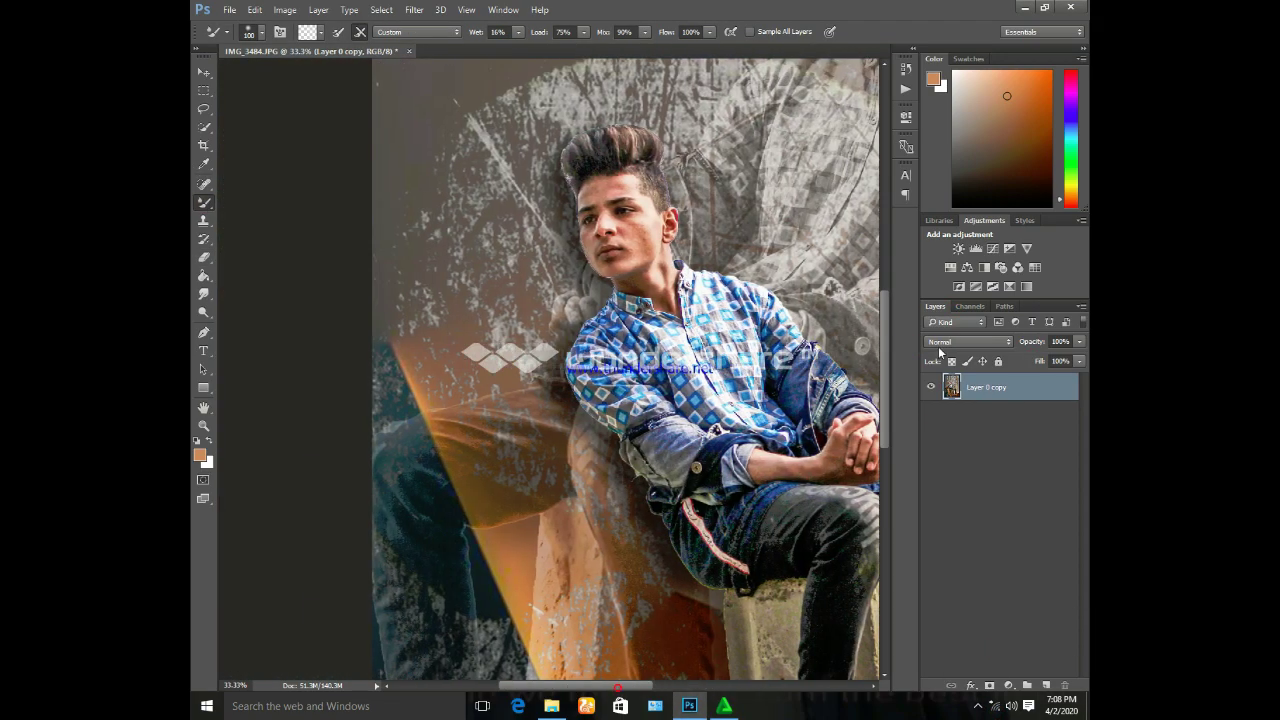
{"action": "scroll", "coordinate": [886, 262], "scroll_direction": "up", "scroll_amount": 5}
{"action": "key", "text": "ctrl+plus"}
{"action": "key", "text": "ctrl+plus"}
{"action": "key", "text": "ctrl+plus"}
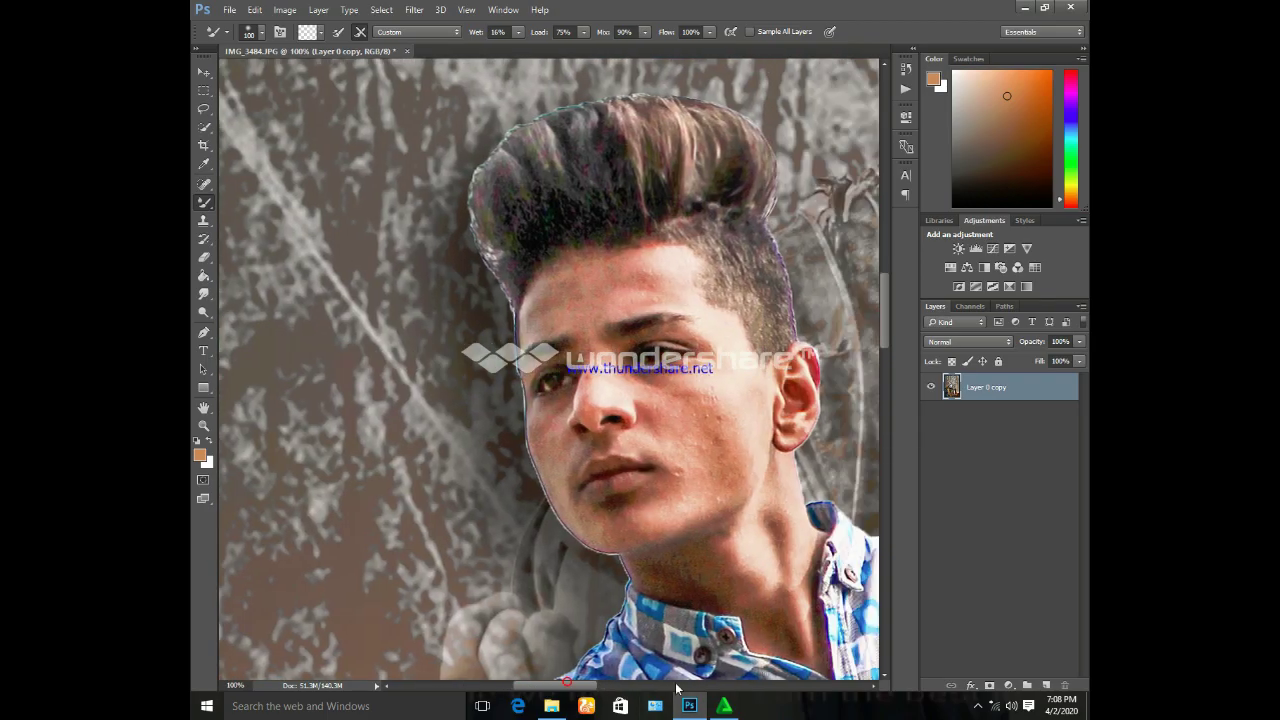
{"action": "left_click_drag", "start_coordinate": [676, 463], "coordinate": [727, 387]}
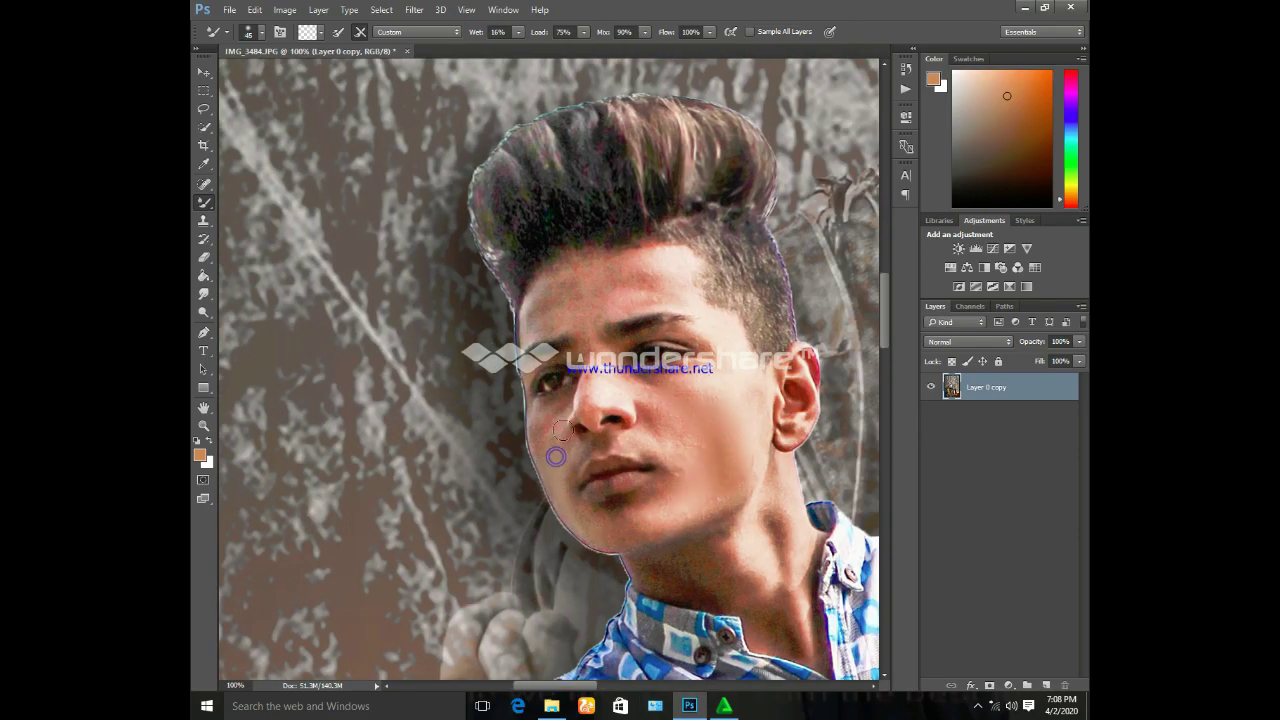
{"action": "left_click_drag", "start_coordinate": [562, 430], "coordinate": [551, 443]}
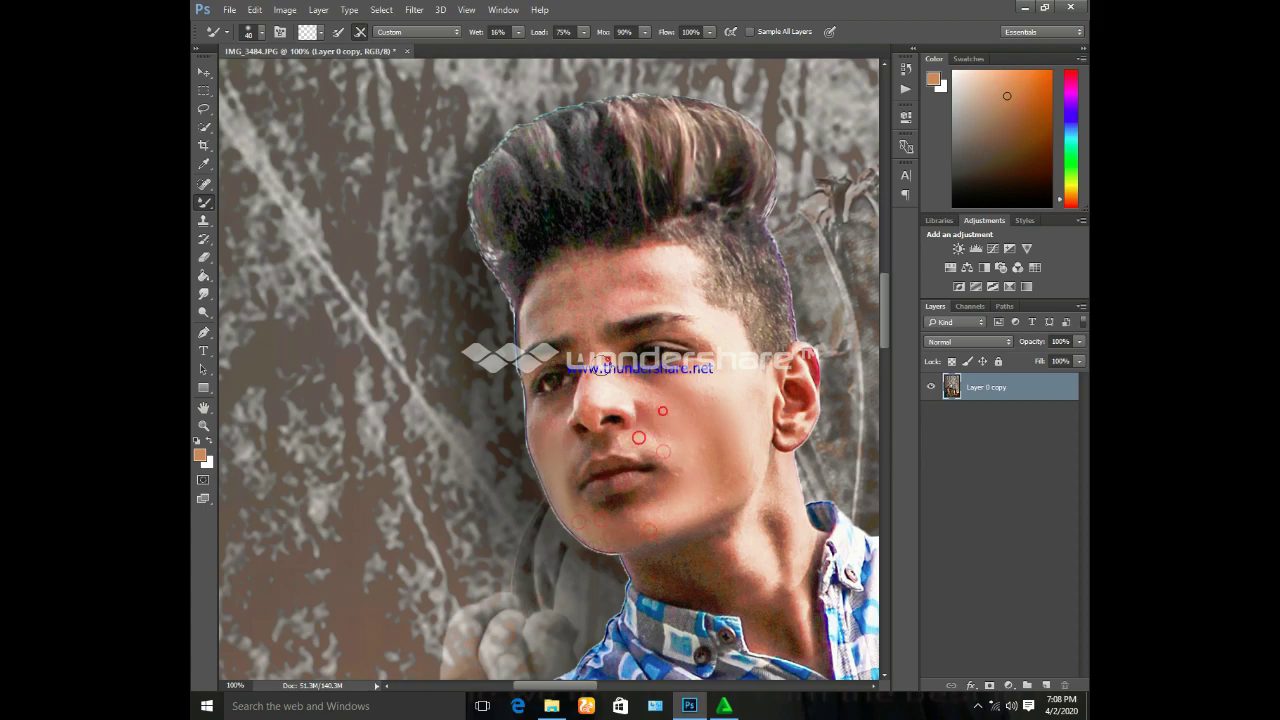
{"action": "mouse_move", "coordinate": [628, 267]}
{"action": "left_mouse_down"}
{"action": "mouse_move", "coordinate": [660, 289]}
{"action": "mouse_move", "coordinate": [531, 311]}
{"action": "left_mouse_up"}
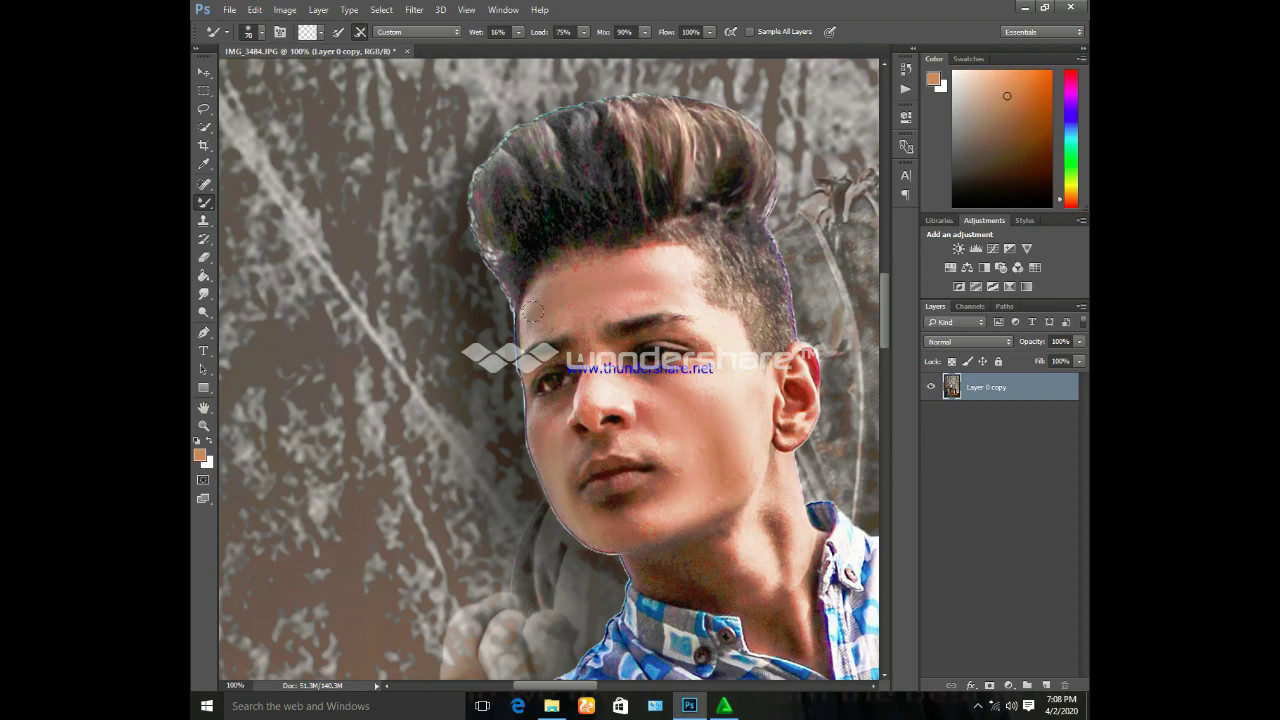
{"action": "left_click_drag", "start_coordinate": [649, 259], "coordinate": [649, 281]}
Blend the skin beside the eye, on the cheek, jaw and chin, resizing the brush as needed
{"action": "key", "text": "bracketleft"}
{"action": "key", "text": "bracketleft"}
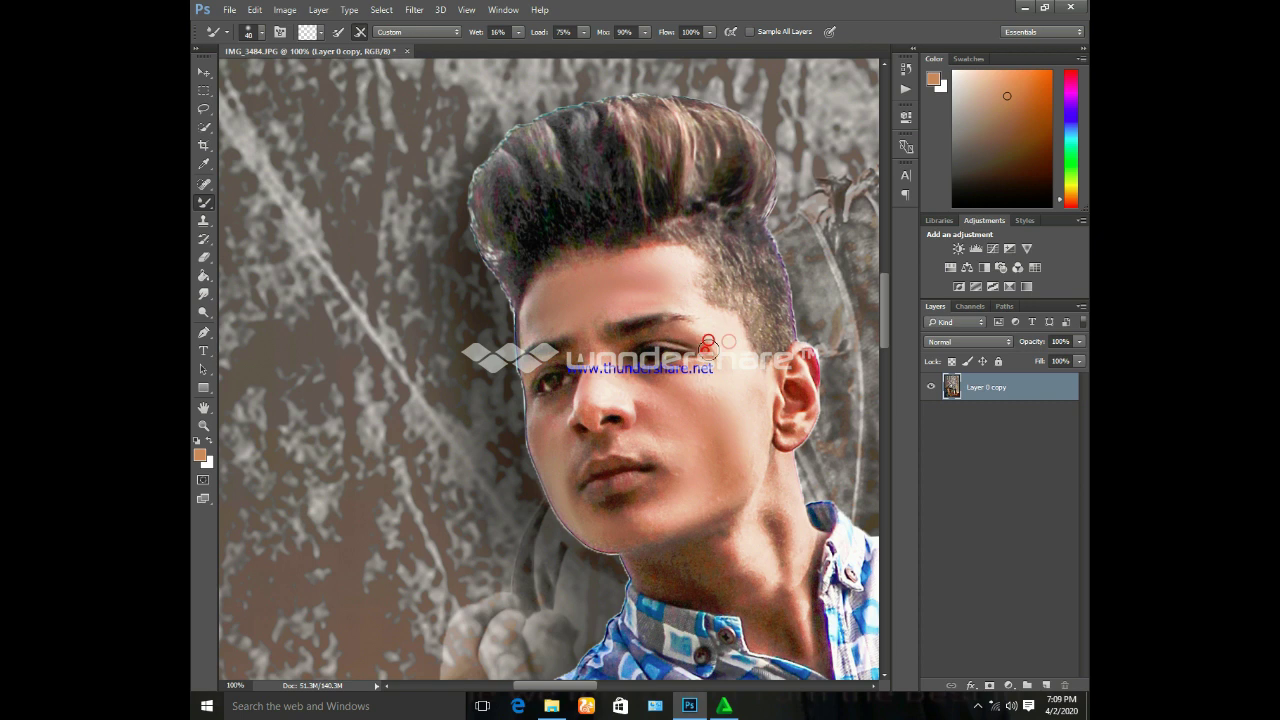
{"action": "left_click_drag", "start_coordinate": [708, 349], "coordinate": [662, 380]}
{"action": "key", "text": "bracketright"}
{"action": "left_click_drag", "start_coordinate": [719, 461], "coordinate": [736, 478]}
{"action": "key", "text": "bracketright"}
{"action": "left_click_drag", "start_coordinate": [601, 505], "coordinate": [570, 466]}
{"action": "key", "text": "bracketleft"}
{"action": "left_click", "coordinate": [531, 376]}
Smooth the neck shading below the jaw and ear down to the collar
{"action": "scroll", "coordinate": [599, 312], "scroll_direction": "down", "scroll_amount": 2}
{"action": "scroll", "coordinate": [599, 312], "scroll_direction": "down", "scroll_amount": 2}
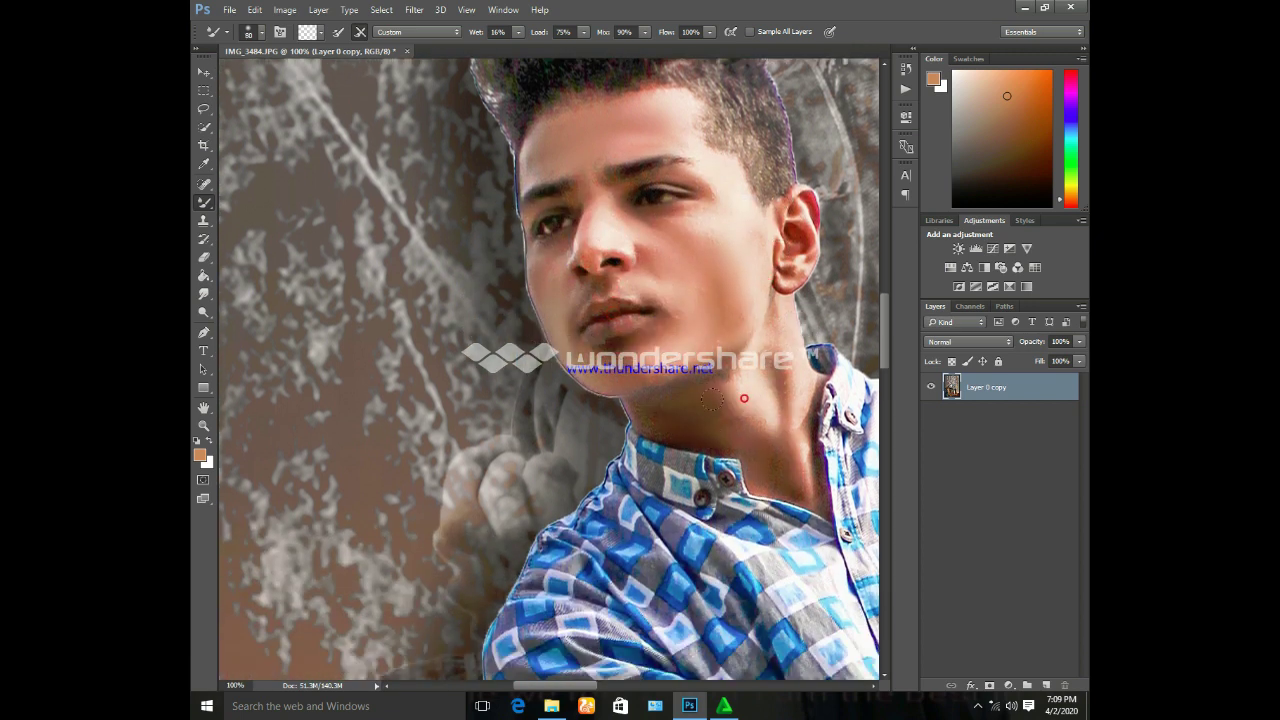
{"action": "left_click_drag", "start_coordinate": [743, 391], "coordinate": [786, 432]}
{"action": "left_click", "coordinate": [774, 318]}
{"action": "key", "text": "bracketleft"}
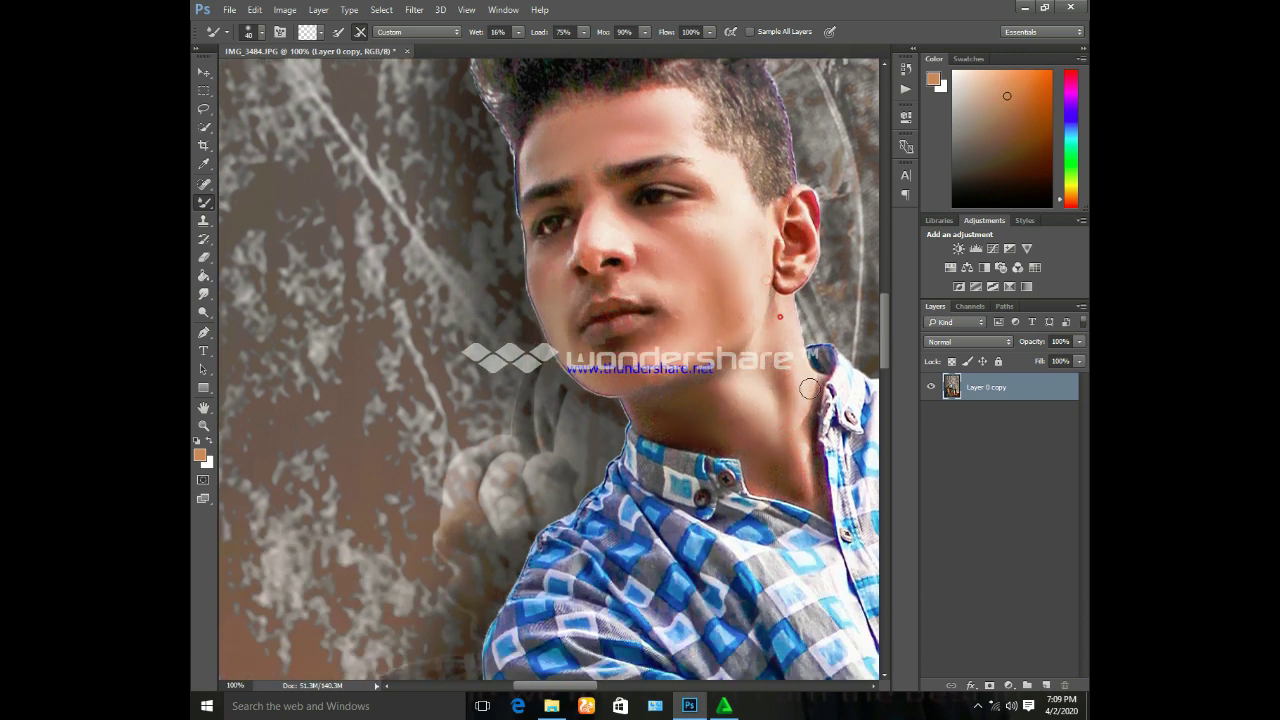
{"action": "left_click", "coordinate": [743, 462]}
{"action": "left_click", "coordinate": [742, 343]}
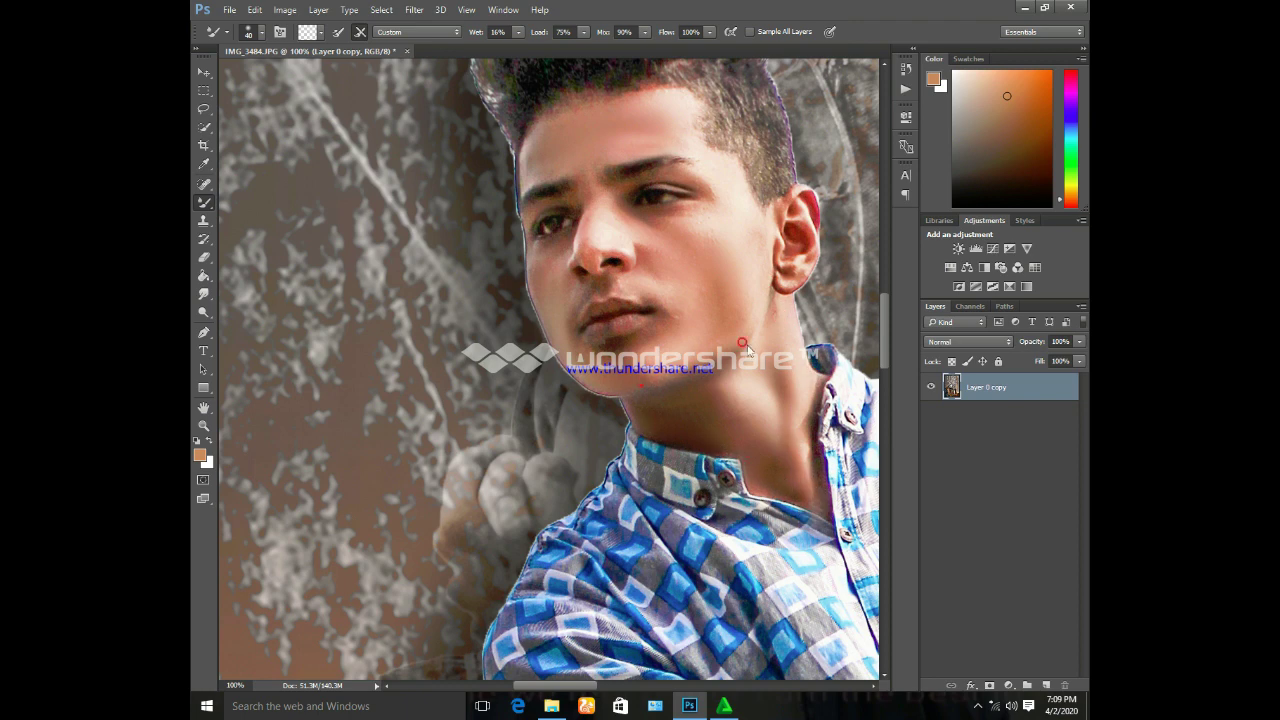
Dab the skin on the right cheek with a smaller brush
{"action": "scroll", "coordinate": [634, 376], "scroll_direction": "down", "scroll_amount": 2}
{"action": "scroll", "coordinate": [700, 450], "scroll_direction": "up", "scroll_amount": 5}
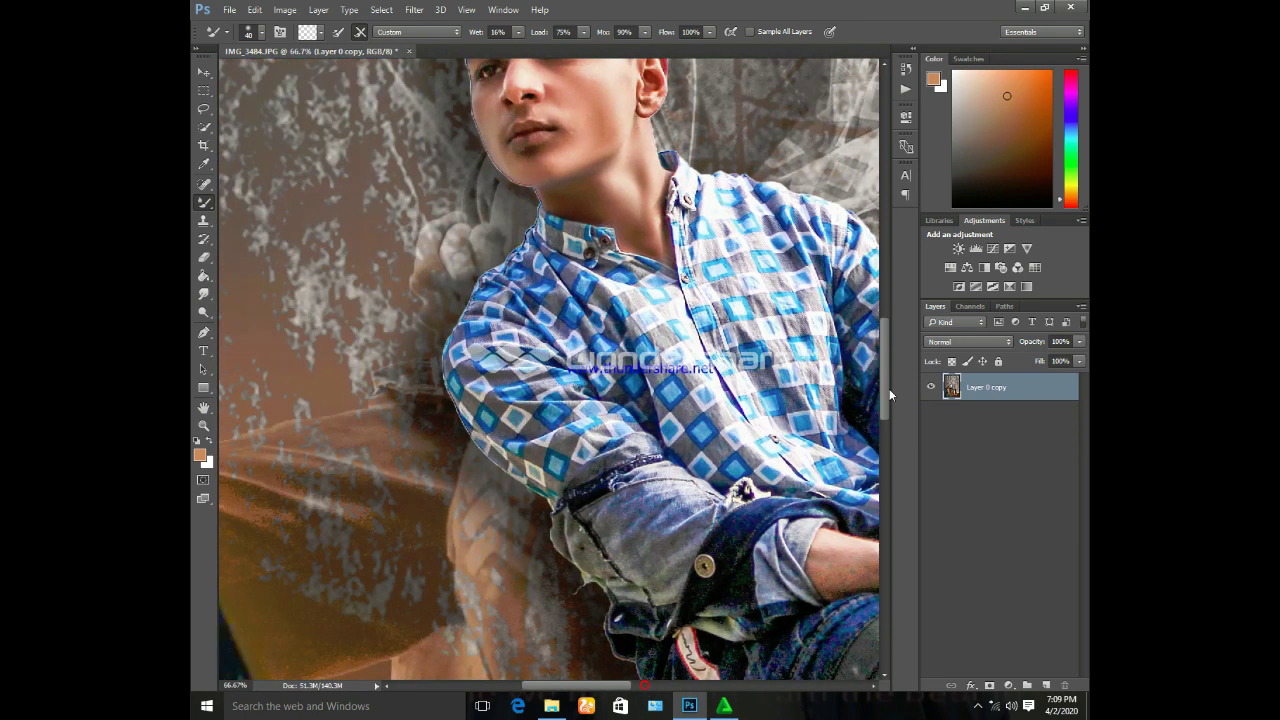
{"action": "scroll", "coordinate": [738, 518], "scroll_direction": "down", "scroll_amount": 1}
{"action": "key", "text": "bracketleft"}
{"action": "scroll", "coordinate": [594, 517], "scroll_direction": "down", "scroll_amount": 2}
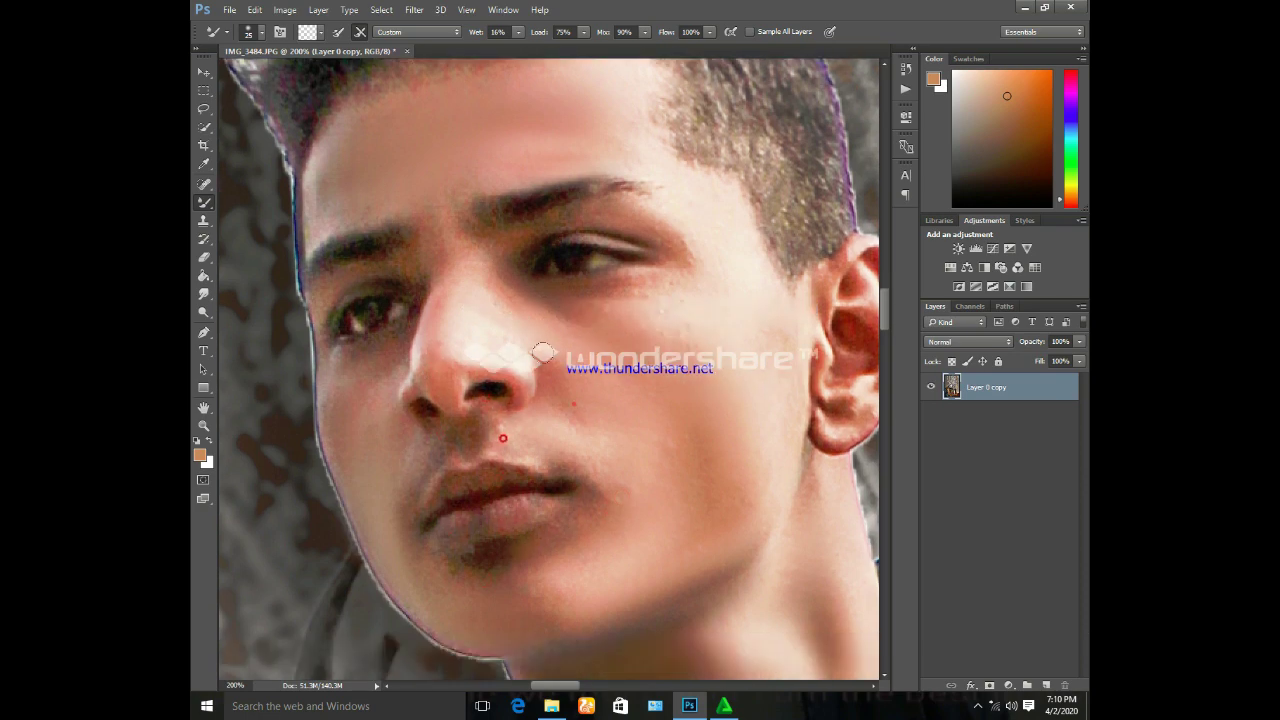
{"action": "left_click", "coordinate": [690, 262]}
Paint the ear a warmer, redder tone and dab the skin at the temple
{"action": "left_click_drag", "start_coordinate": [548, 687], "coordinate": [570, 687]}
{"action": "key", "text": "p"}
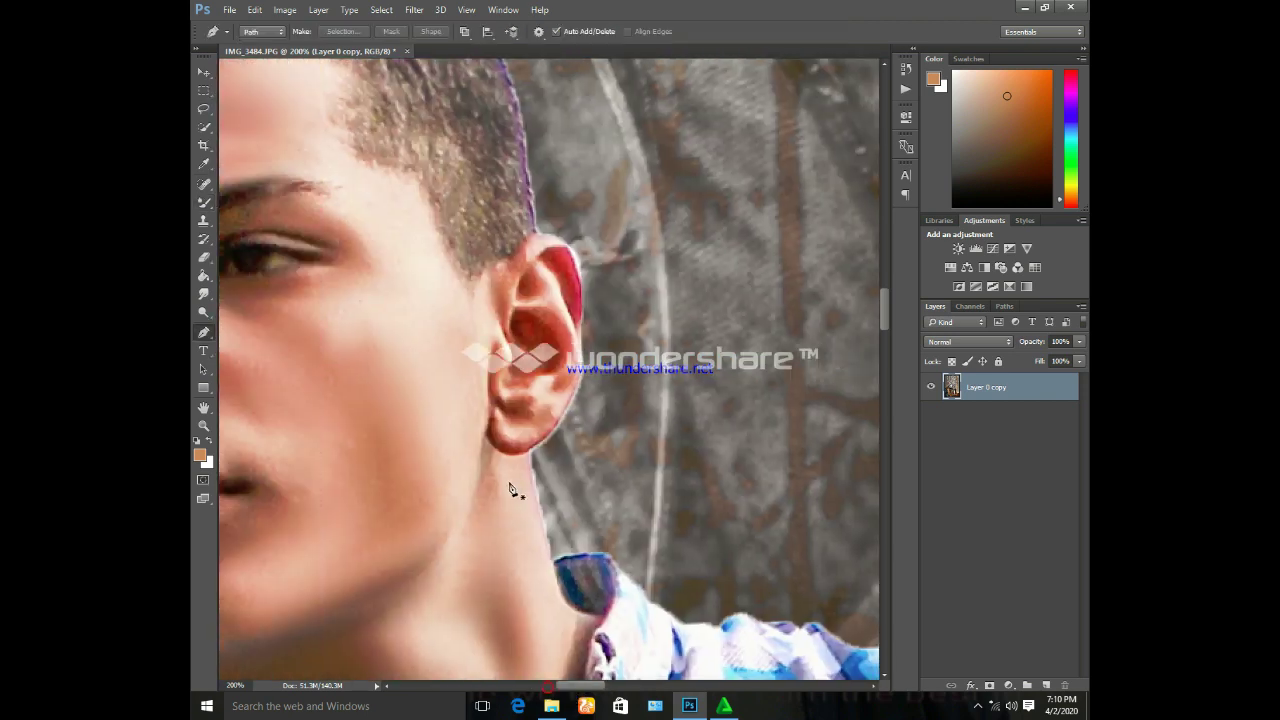
{"action": "key", "text": "b"}
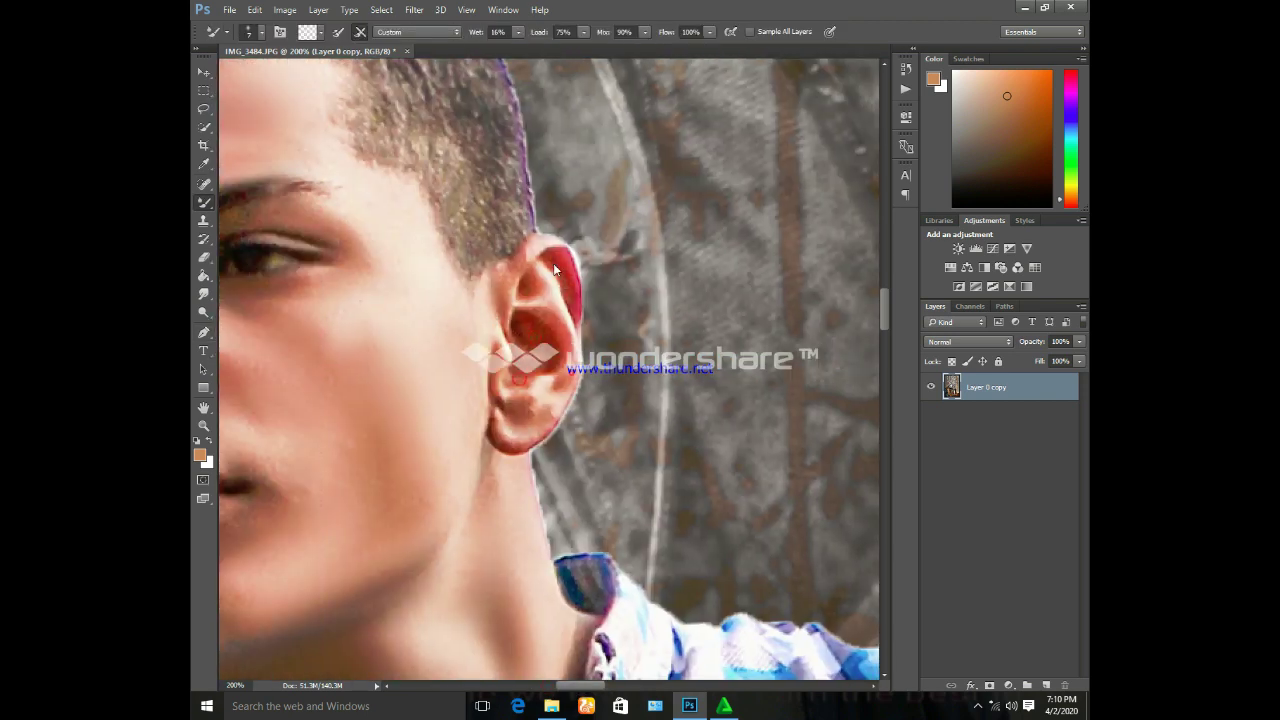
{"action": "key", "text": "]"}
{"action": "left_click", "coordinate": [557, 253]}
{"action": "left_click", "coordinate": [536, 280]}
{"action": "scroll", "coordinate": [487, 421], "scroll_direction": "down", "scroll_amount": 1}
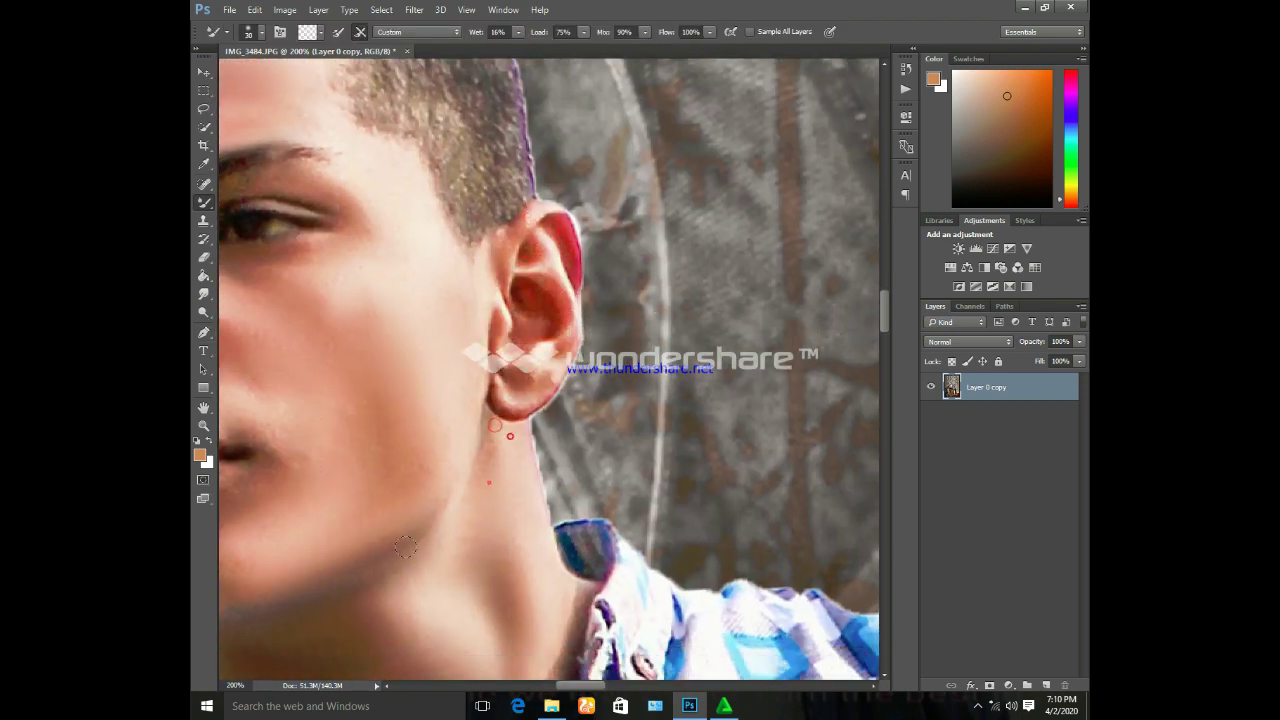
{"action": "left_click", "coordinate": [396, 180]}
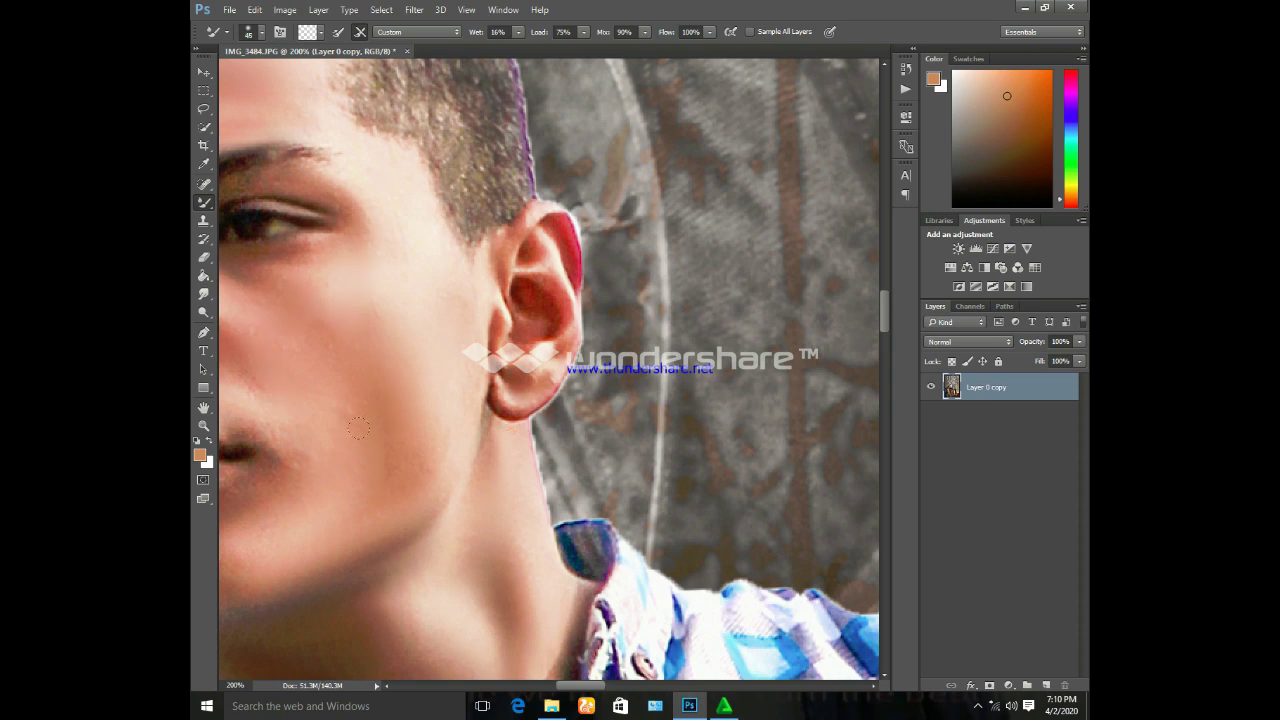
{"action": "scroll", "coordinate": [358, 428], "scroll_direction": "down", "scroll_amount": 3}
{"action": "scroll", "coordinate": [585, 475], "scroll_direction": "down", "scroll_amount": 3}
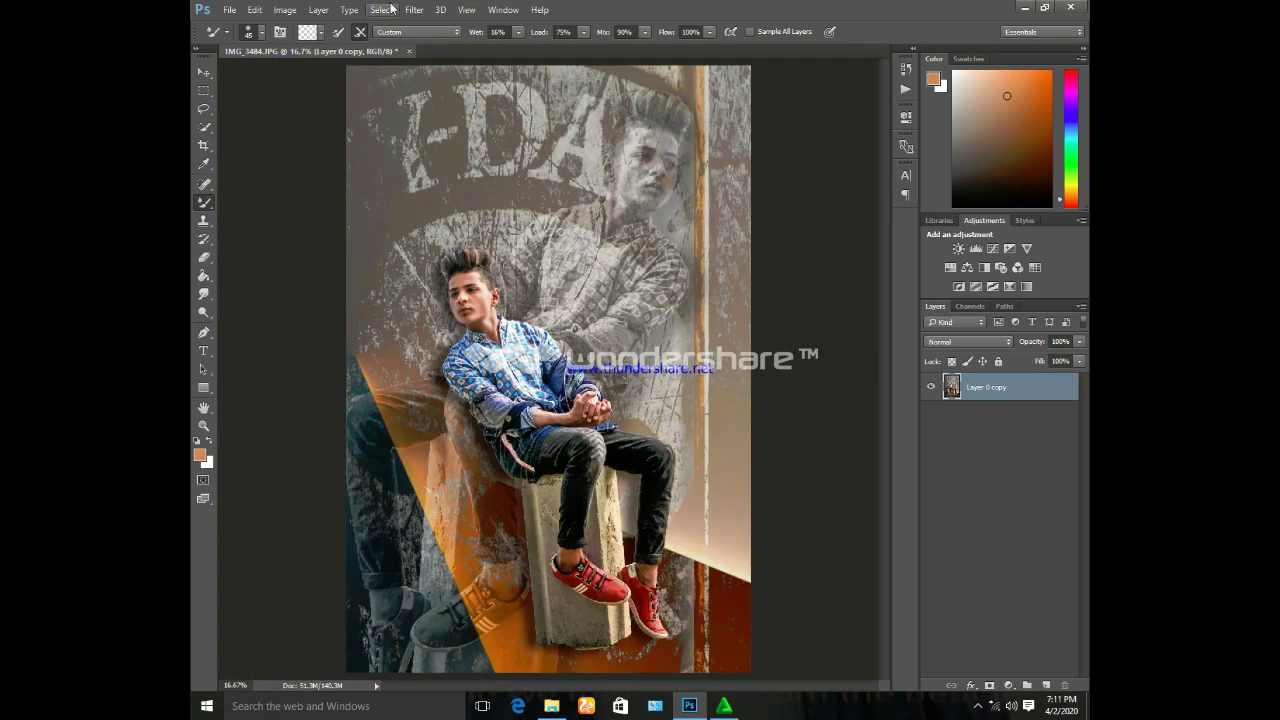
Zoom in on the hands and smooth the skin along the forearm
{"action": "scroll", "coordinate": [634, 176], "scroll_direction": "up", "scroll_amount": 3}
{"action": "scroll", "coordinate": [885, 420], "scroll_direction": "down", "scroll_amount": 3}
{"action": "left_click_drag", "start_coordinate": [885, 420], "coordinate": [886, 385]}
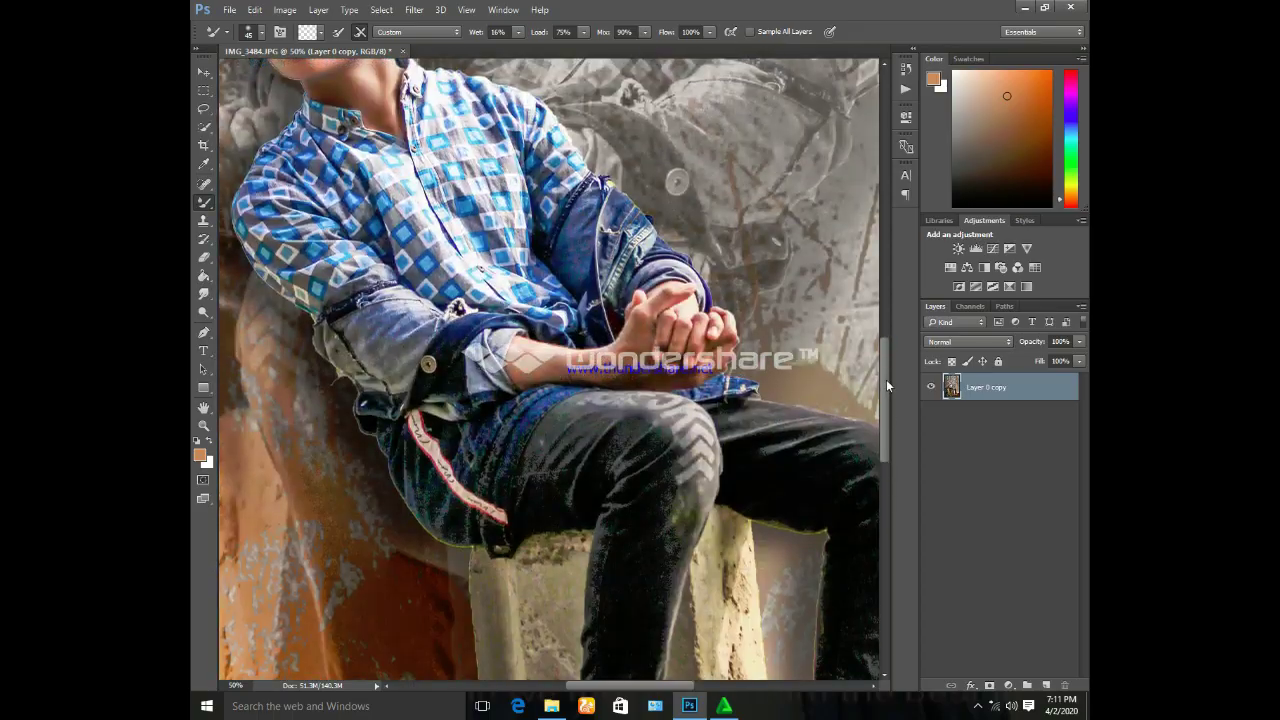
{"action": "key", "text": "ctrl+plus"}
{"action": "key", "text": "ctrl+plus"}
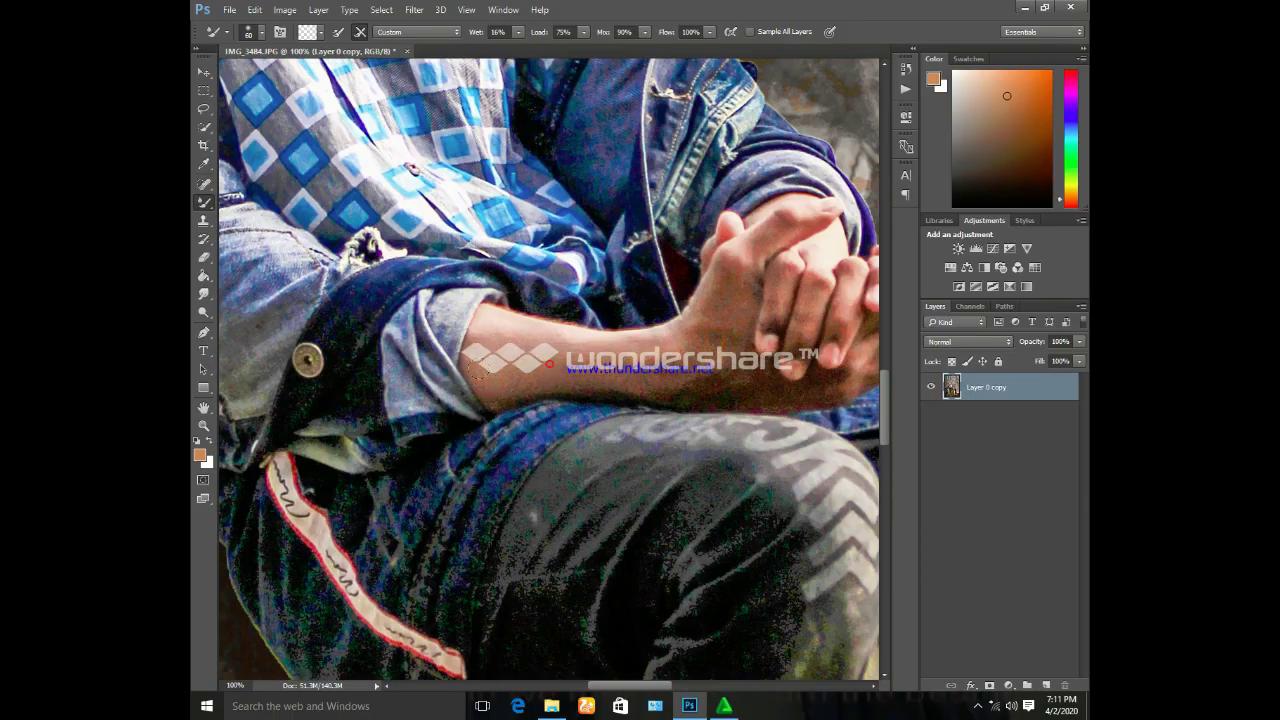
{"action": "left_click_drag", "start_coordinate": [478, 376], "coordinate": [686, 348]}
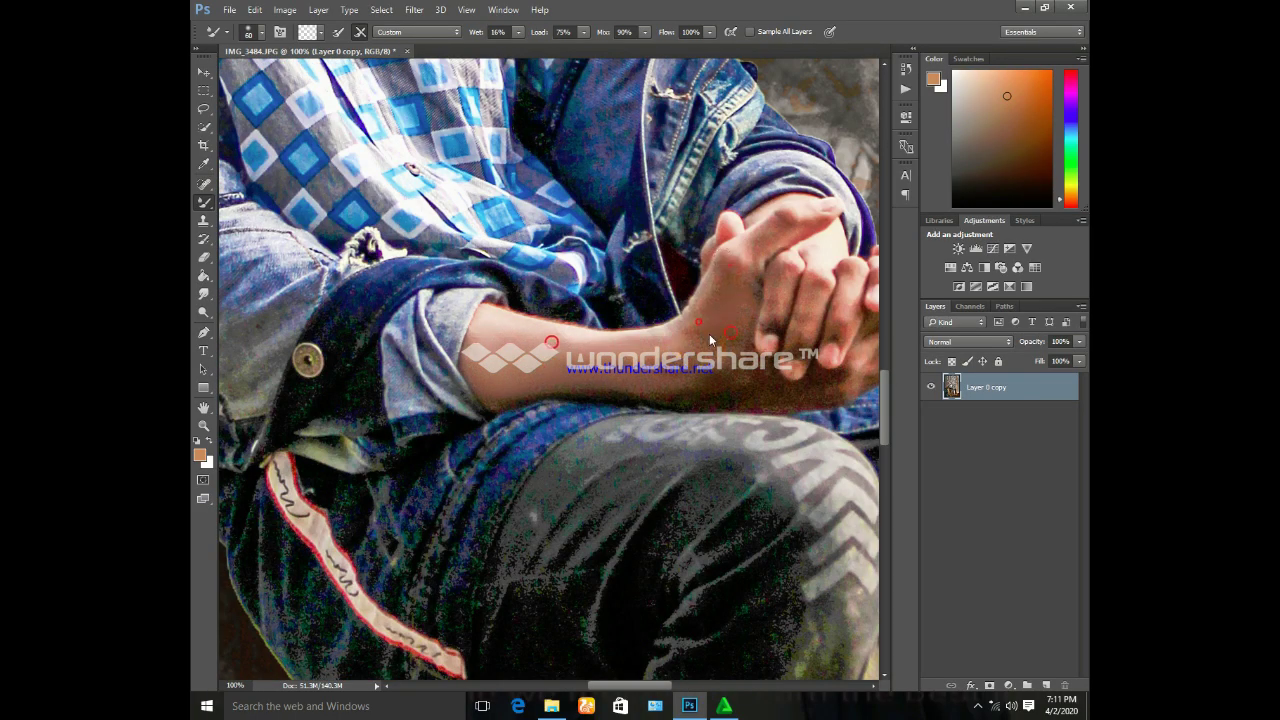
With a smaller brush, smooth the ankle skin above the red shoe, then fit the image on screen
{"action": "scroll", "coordinate": [699, 337], "scroll_direction": "right", "scroll_amount": 5}
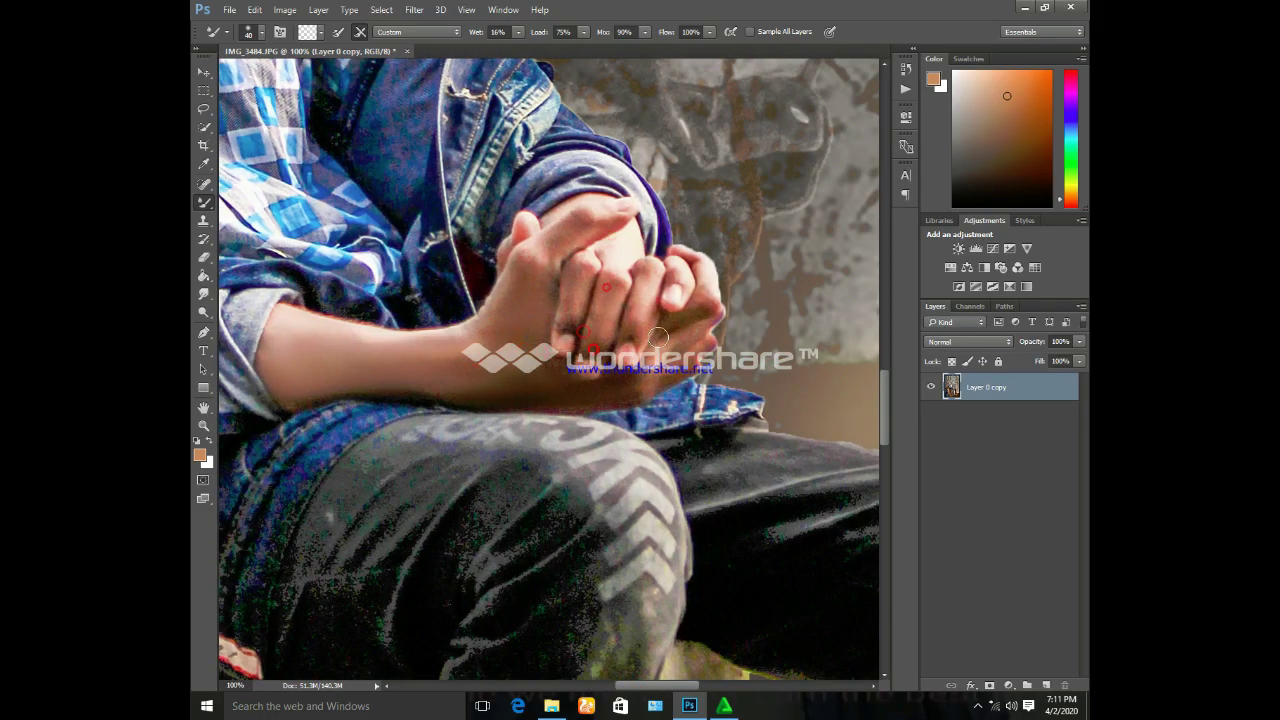
{"action": "scroll", "coordinate": [393, 426], "scroll_direction": "down", "scroll_amount": 2}
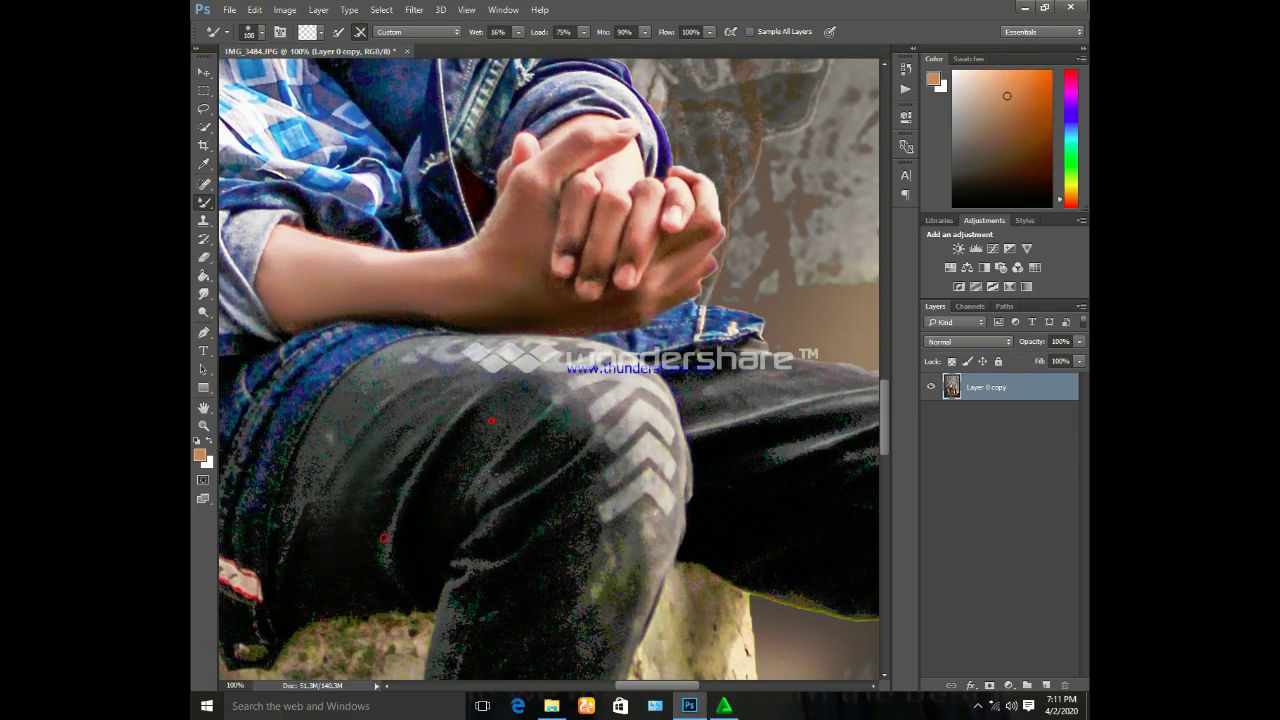
{"action": "scroll", "coordinate": [480, 500], "scroll_direction": "down", "scroll_amount": 2}
{"action": "scroll", "coordinate": [510, 392], "scroll_direction": "down", "scroll_amount": 5}
{"action": "key", "text": "bracketleft"}
{"action": "key", "text": "bracketleft"}
{"action": "key", "text": "bracketleft"}
{"action": "scroll", "coordinate": [480, 440], "scroll_direction": "down", "scroll_amount": 3}
{"action": "scroll", "coordinate": [480, 440], "scroll_direction": "down", "scroll_amount": 3}
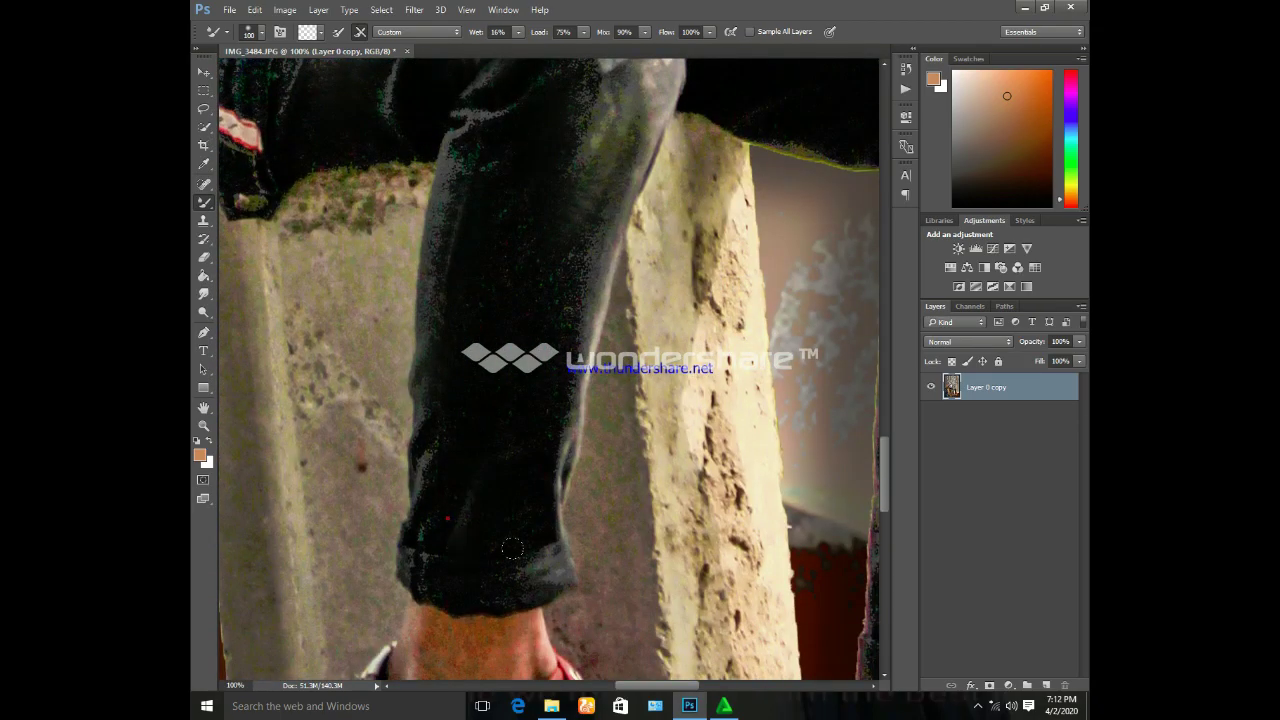
{"action": "scroll", "coordinate": [480, 440], "scroll_direction": "down", "scroll_amount": 3}
{"action": "scroll", "coordinate": [460, 356], "scroll_direction": "down", "scroll_amount": 3}
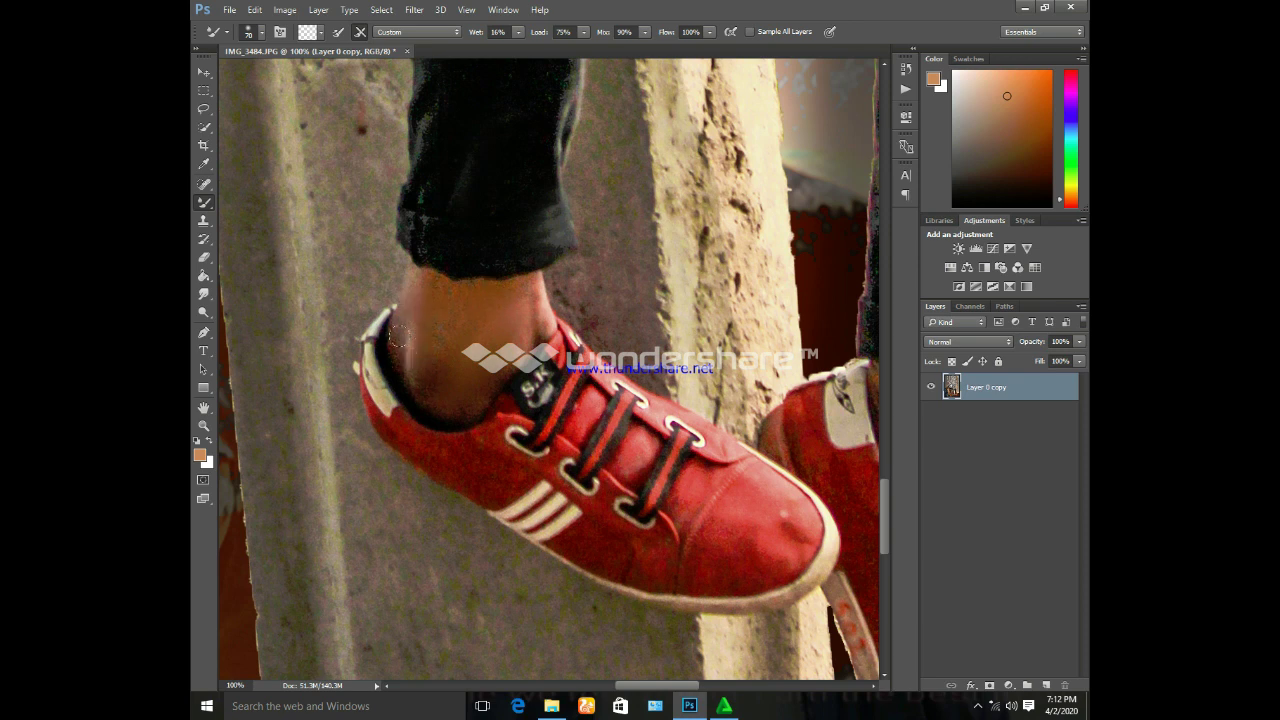
{"action": "left_click_drag", "start_coordinate": [655, 686], "coordinate": [724, 686]}
{"action": "key", "text": "bracketleft"}
{"action": "key", "text": "bracketleft"}
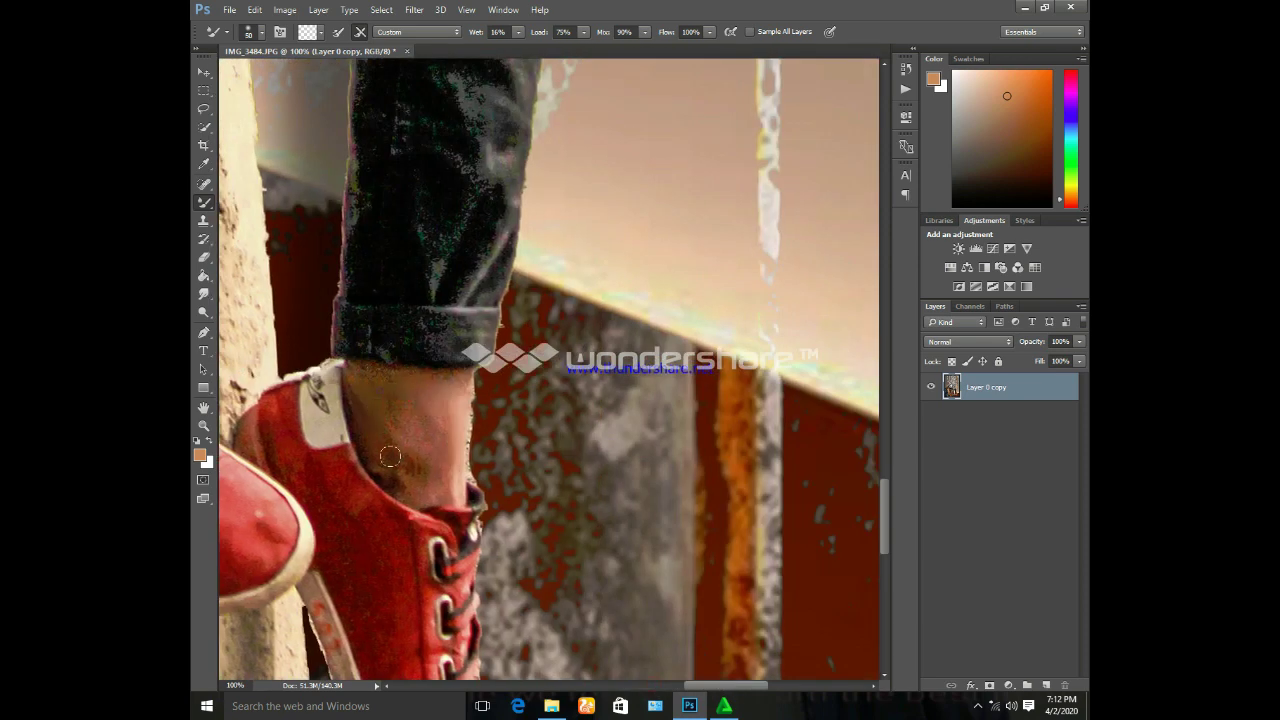
{"action": "left_click_drag", "start_coordinate": [380, 420], "coordinate": [393, 381]}
{"action": "key", "text": "ctrl+0"}
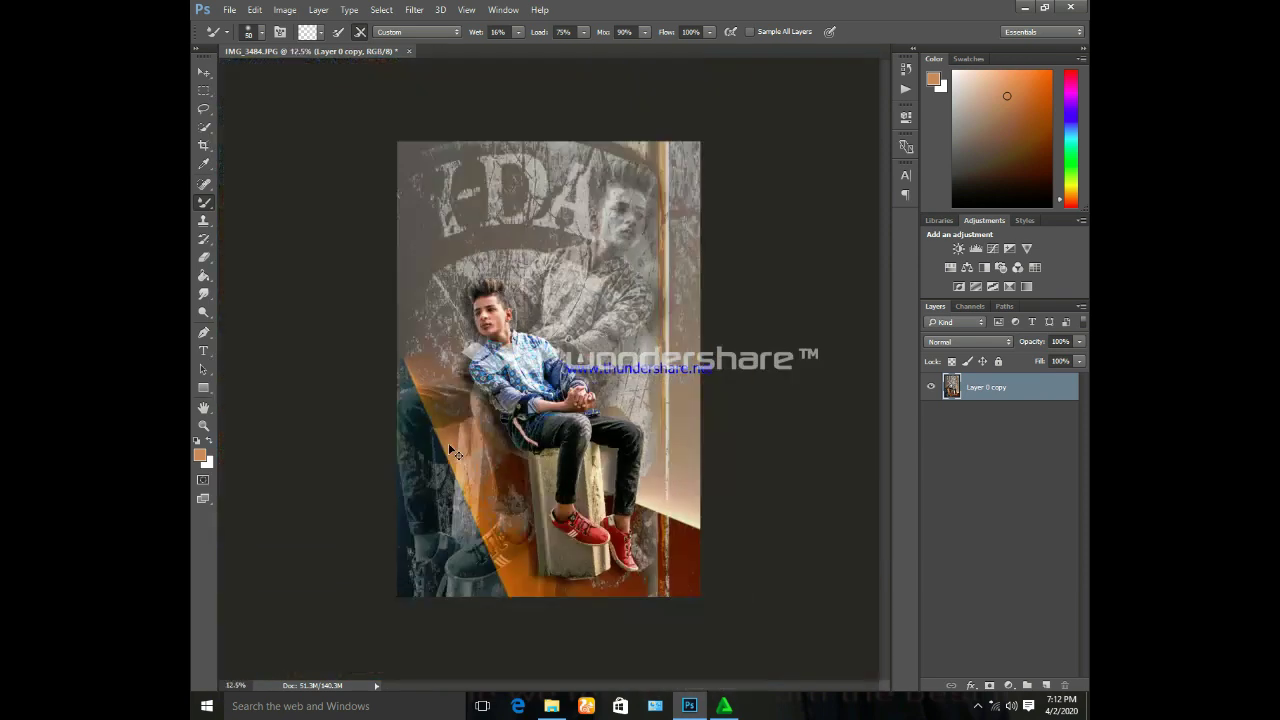
Apply the current Camera Raw pass, then reopen Camera Raw (Ctrl+Shift+A) zoomed in on the boy
{"action": "left_click", "coordinate": [414, 9]}
{"action": "left_click", "coordinate": [652, 313]}
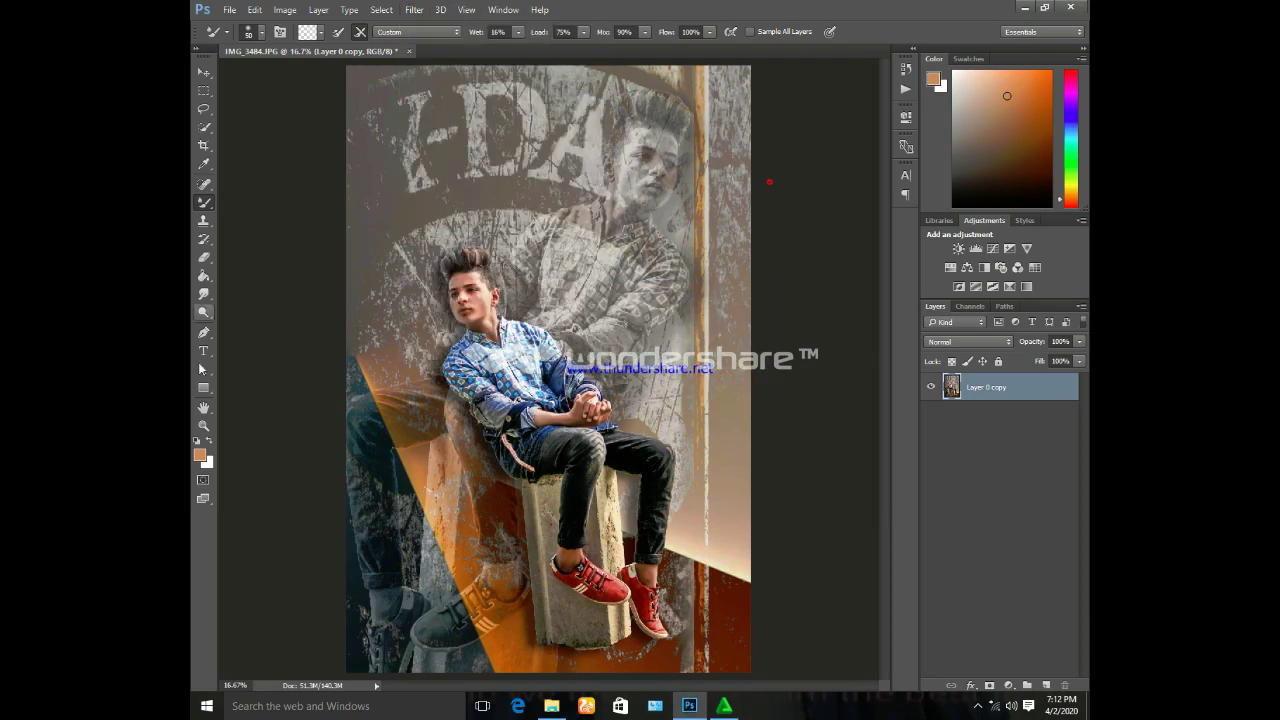
{"action": "key", "text": "s"}
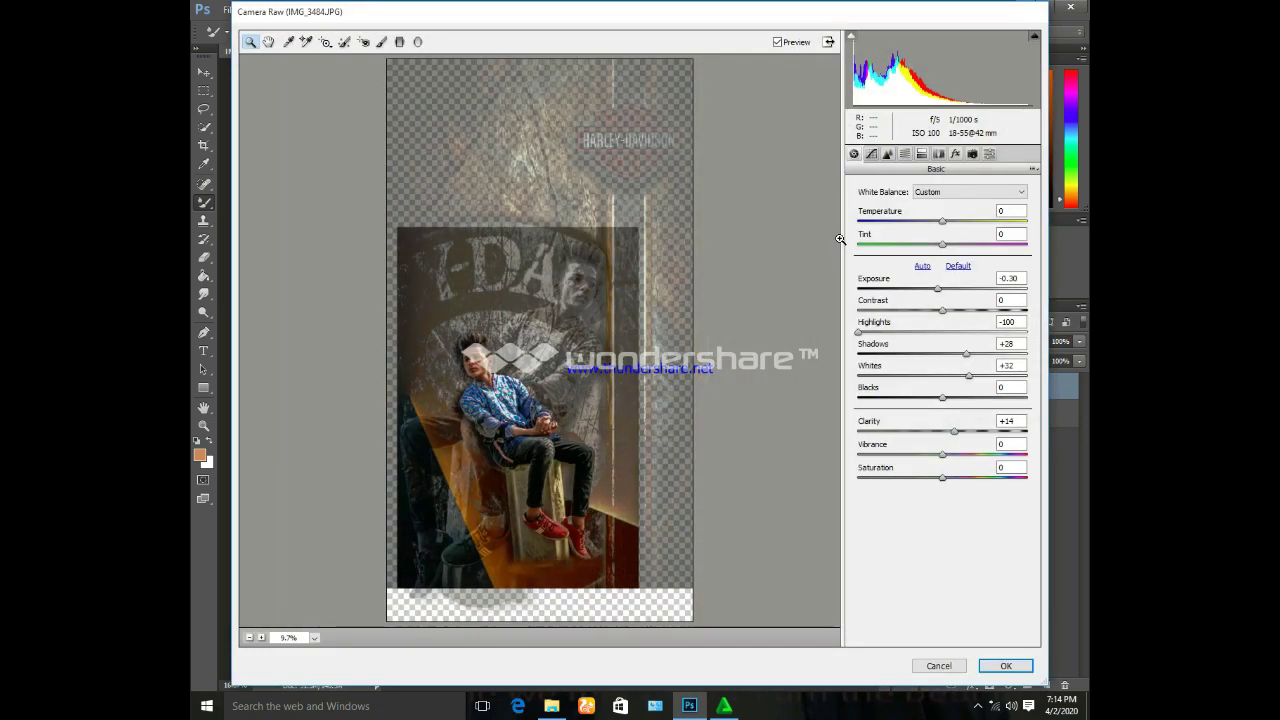
{"action": "left_click", "coordinate": [1005, 665]}
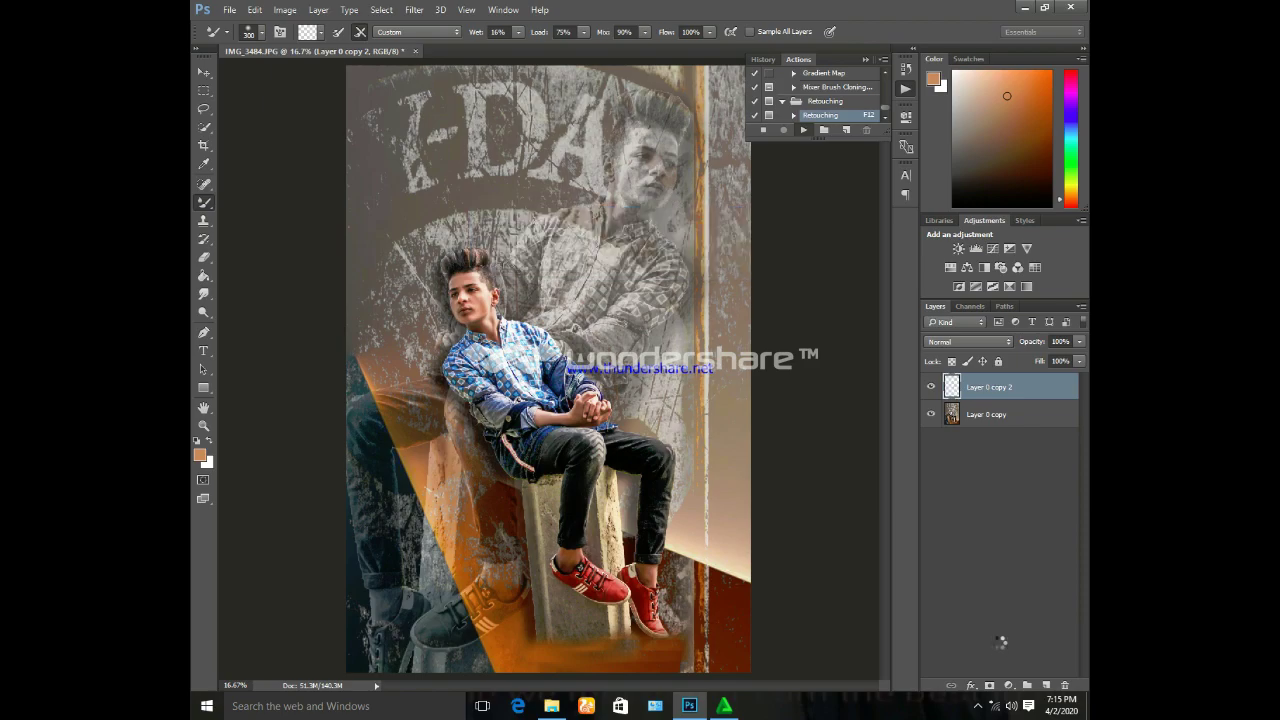
{"action": "key", "text": "ctrl+shift+a"}
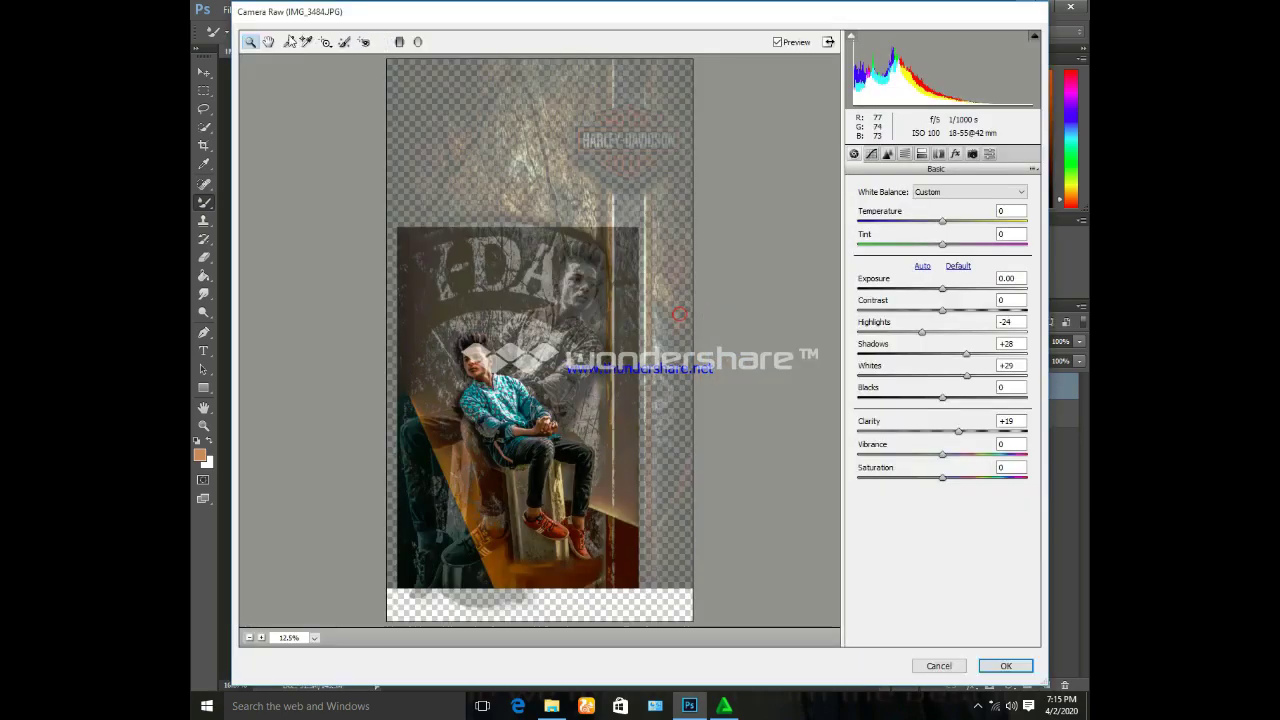
{"action": "left_click", "coordinate": [435, 426]}
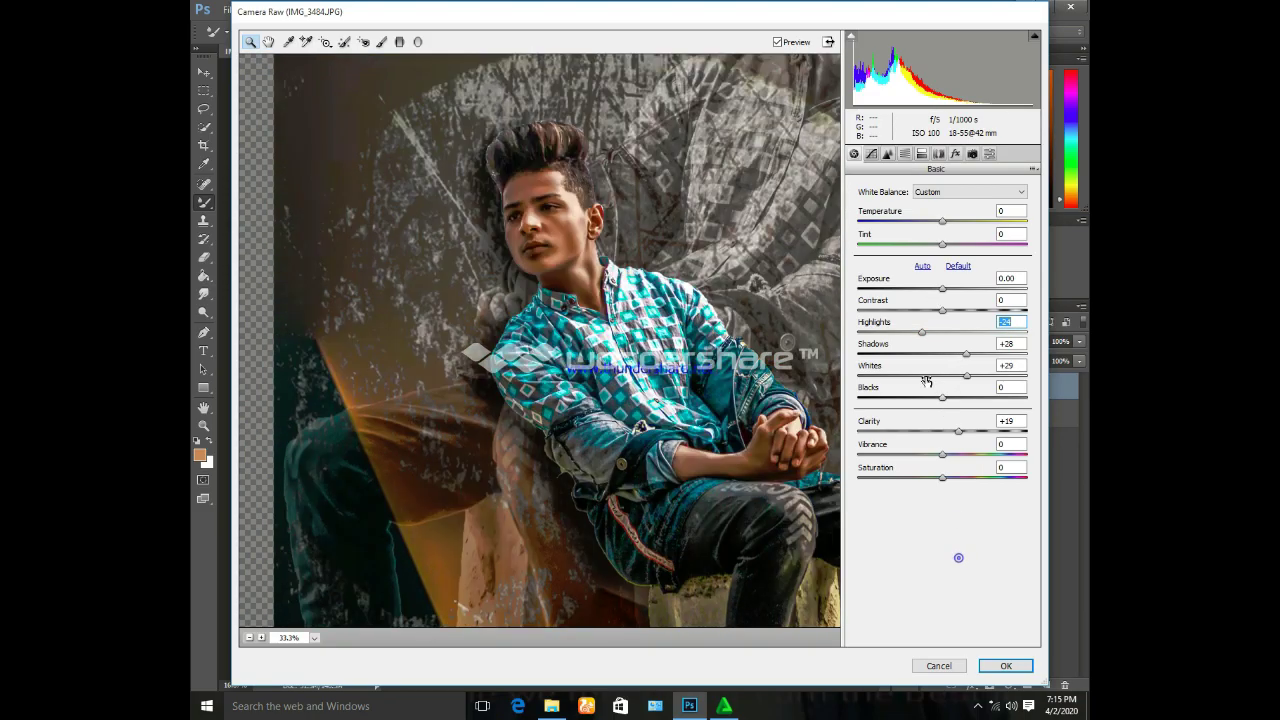
Pull down the highlights, lift shadows and blacks, and add clarity
{"action": "left_click_drag", "start_coordinate": [921, 332], "coordinate": [968, 353]}
{"action": "mouse_move", "coordinate": [942, 397]}
{"action": "left_mouse_down"}
{"action": "mouse_move", "coordinate": [980, 401]}
{"action": "mouse_move", "coordinate": [979, 433]}
{"action": "left_mouse_up"}
{"action": "left_click_drag", "start_coordinate": [913, 332], "coordinate": [901, 333]}
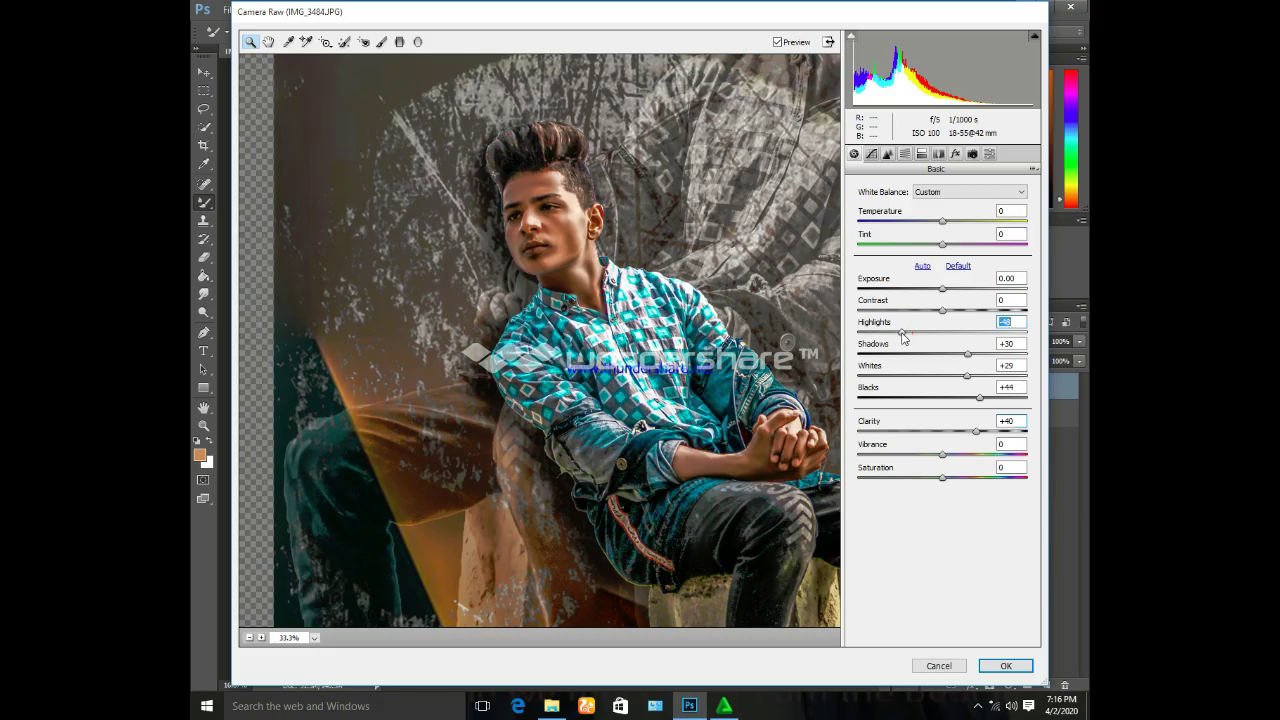
{"action": "mouse_move", "coordinate": [942, 289]}
{"action": "left_mouse_down"}
{"action": "mouse_move", "coordinate": [1030, 254]}
{"action": "mouse_move", "coordinate": [929, 278]}
{"action": "mouse_move", "coordinate": [938, 284]}
{"action": "mouse_move", "coordinate": [922, 300]}
{"action": "mouse_move", "coordinate": [945, 277]}
{"action": "left_mouse_up"}
Shift blue, aqua, purple and yellow hues toward teal, brighten the oranges, and apply the grade
{"action": "left_click", "coordinate": [904, 153]}
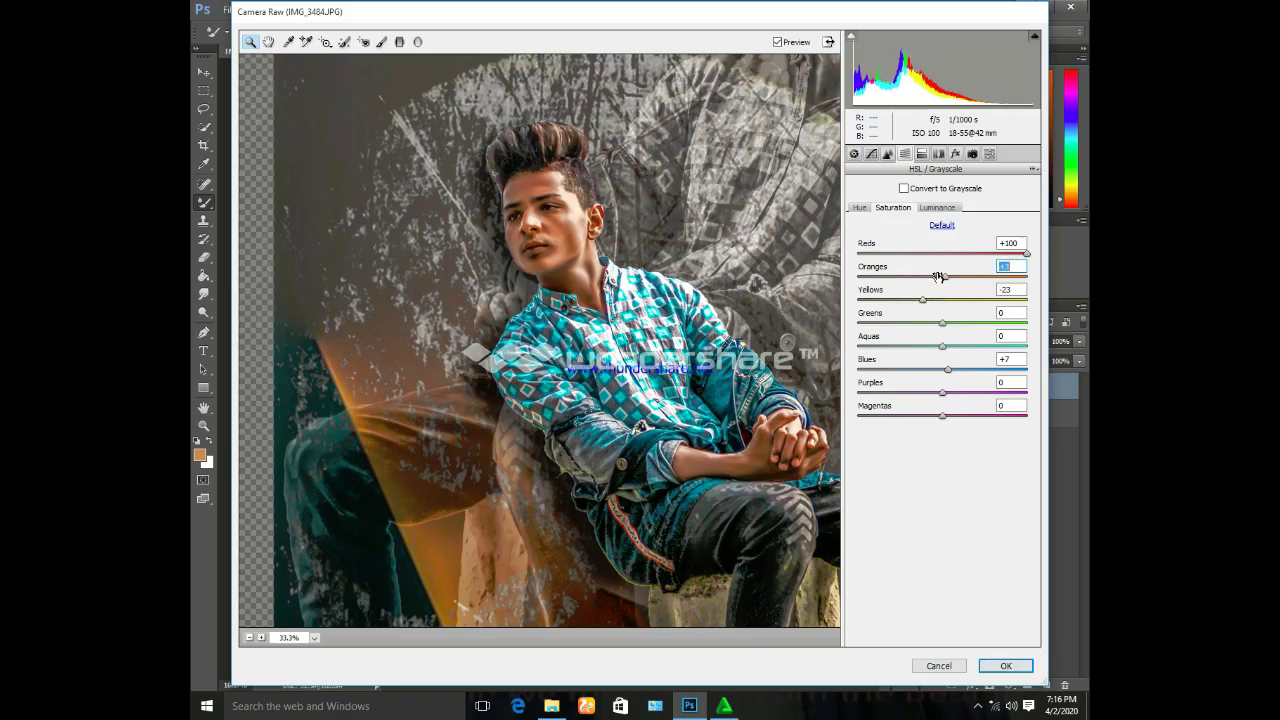
{"action": "left_click", "coordinate": [859, 207]}
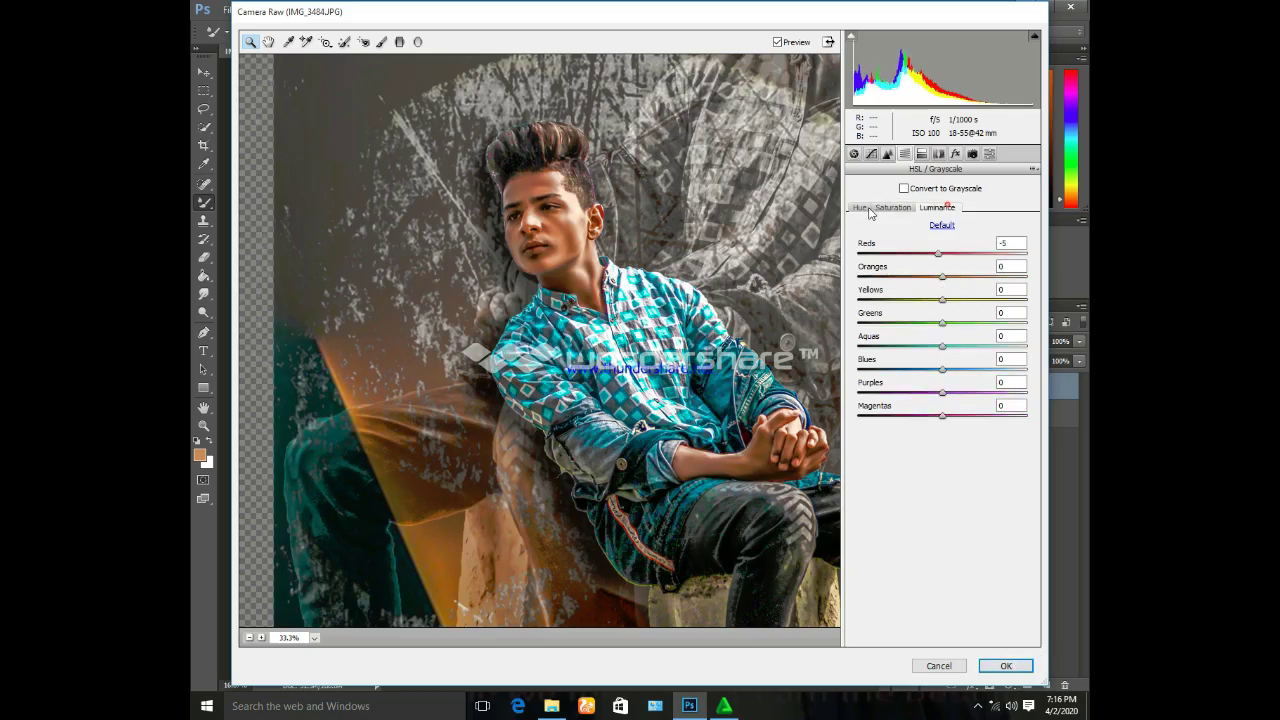
{"action": "left_click_drag", "start_coordinate": [942, 369], "coordinate": [862, 372]}
{"action": "left_click_drag", "start_coordinate": [942, 346], "coordinate": [1028, 346]}
{"action": "left_click_drag", "start_coordinate": [942, 392], "coordinate": [892, 394]}
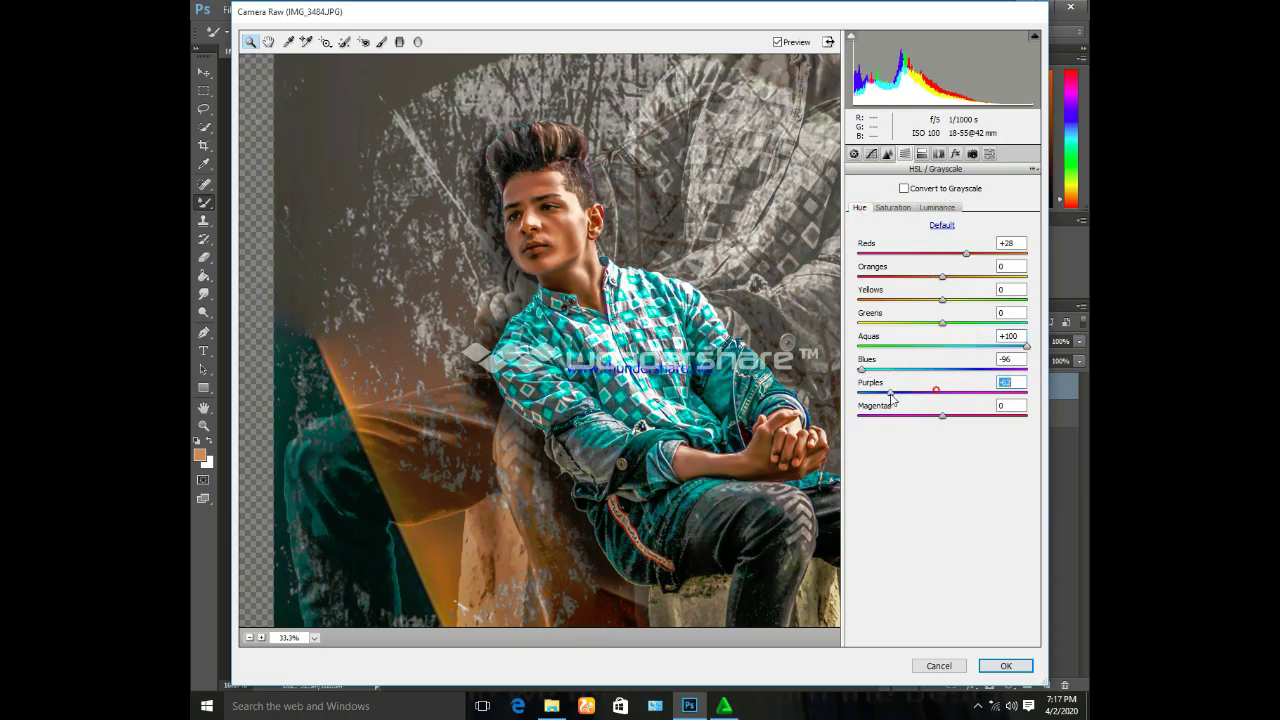
{"action": "left_click_drag", "start_coordinate": [935, 300], "coordinate": [945, 304]}
{"action": "left_click", "coordinate": [938, 208]}
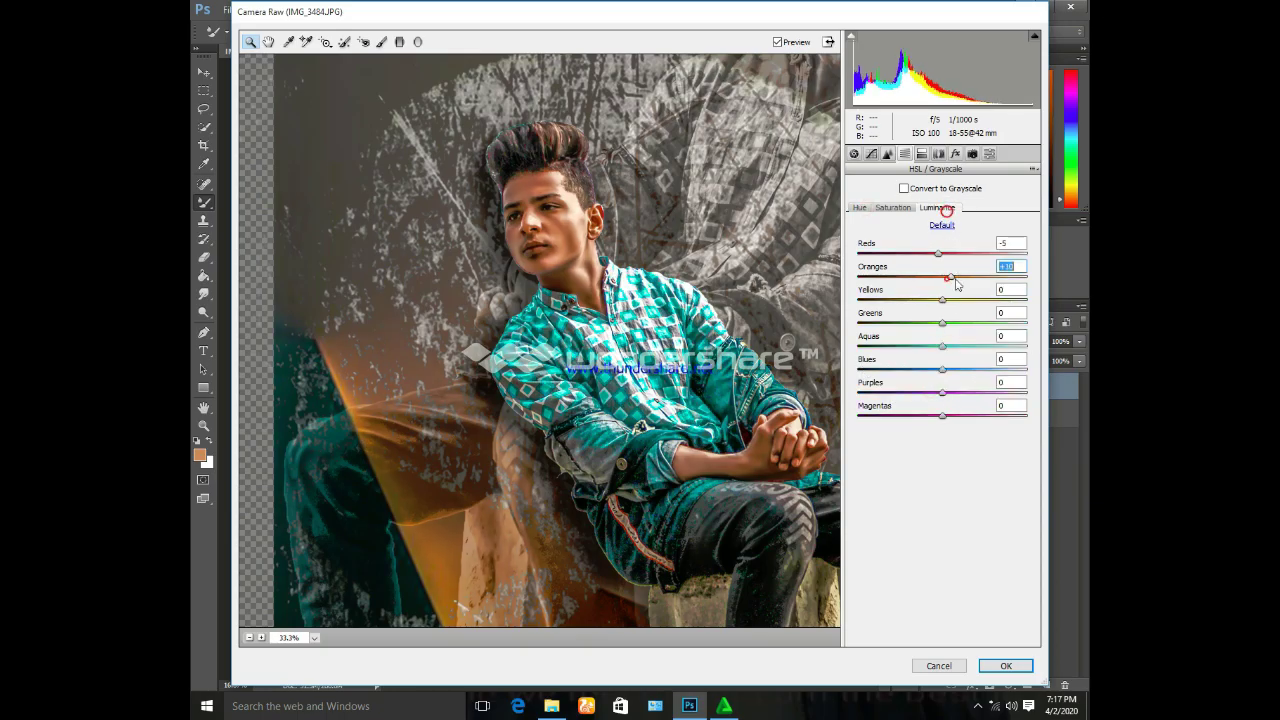
{"action": "left_click_drag", "start_coordinate": [942, 258], "coordinate": [945, 254]}
{"action": "left_click", "coordinate": [1005, 665]}
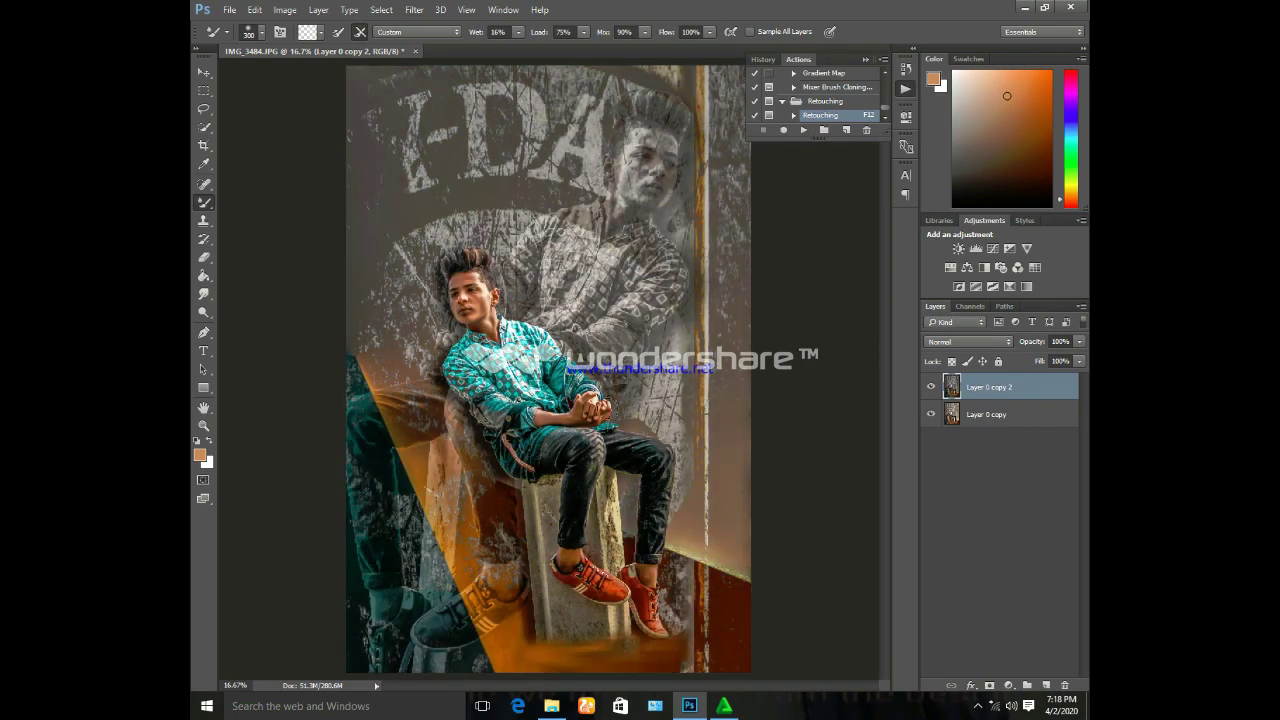
Zoom in on the boy's head and Quick Select his hair, trimming the top edge in Subtract mode
{"action": "key", "text": "ctrl+plus"}
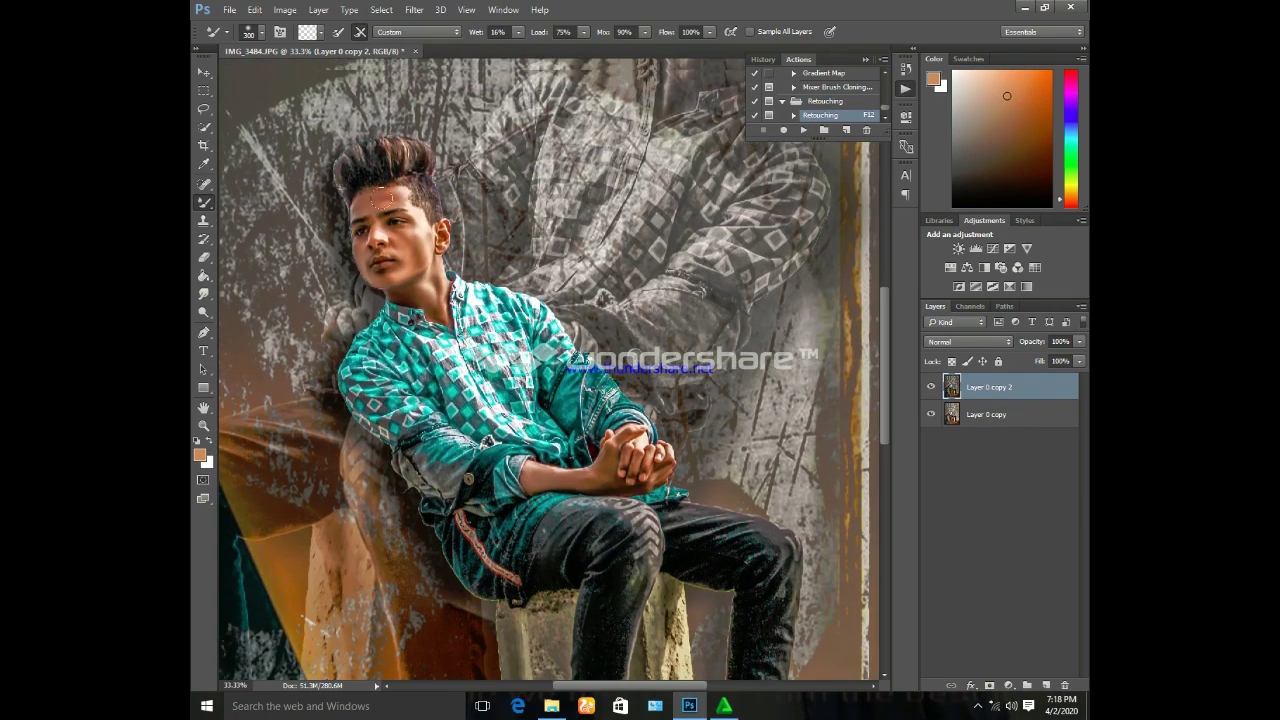
{"action": "key", "text": "ctrl+plus"}
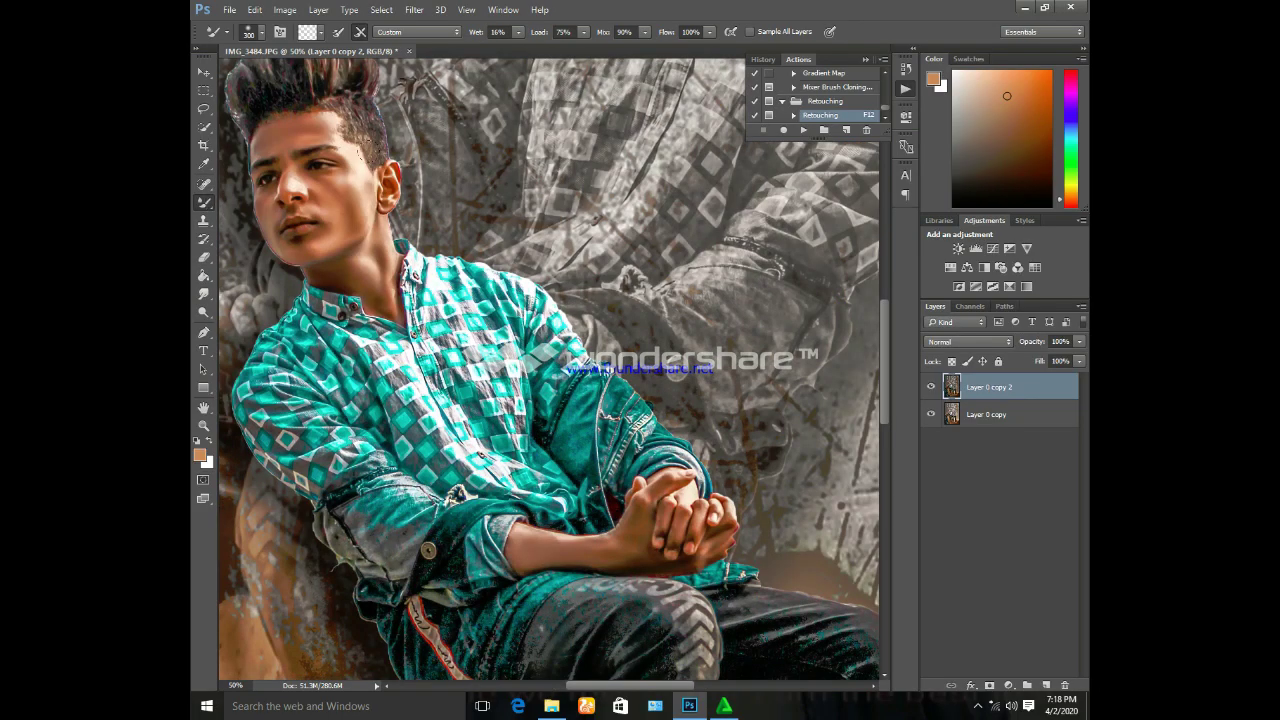
{"action": "left_click", "coordinate": [203, 127]}
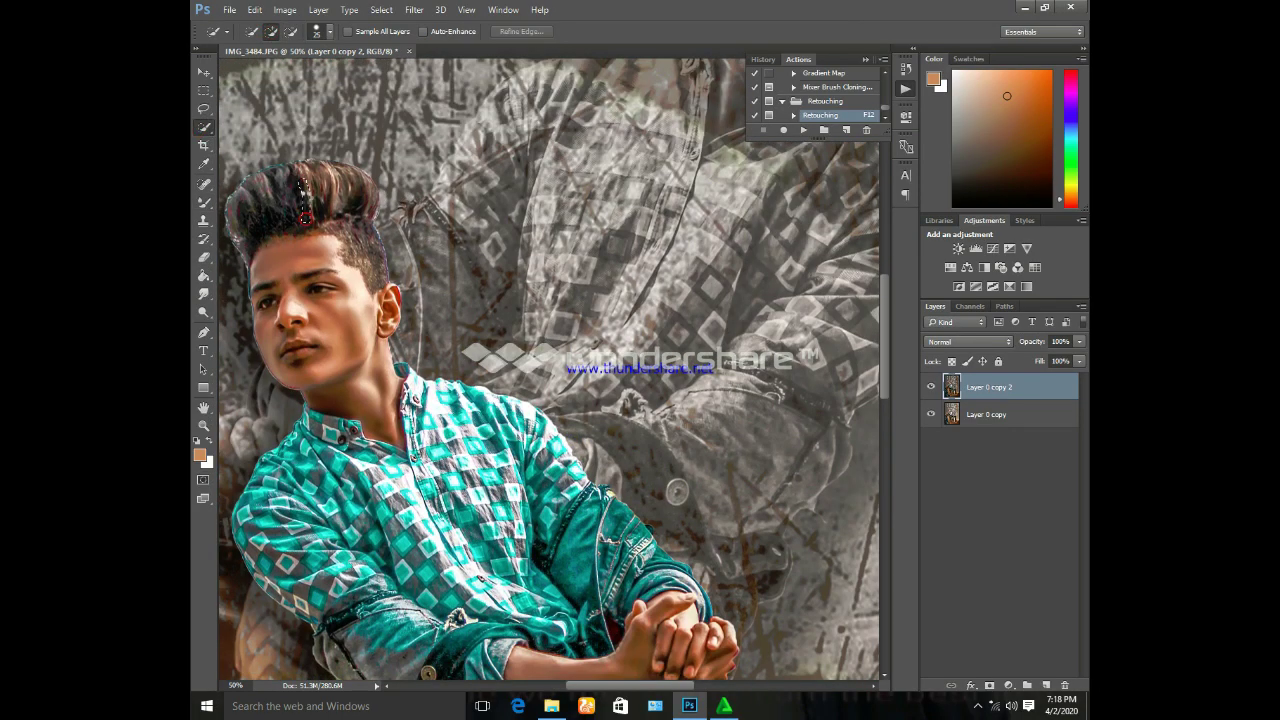
{"action": "mouse_move", "coordinate": [306, 190]}
{"action": "left_mouse_down"}
{"action": "mouse_move", "coordinate": [299, 212]}
{"action": "mouse_move", "coordinate": [356, 186]}
{"action": "mouse_move", "coordinate": [280, 188]}
{"action": "left_mouse_up"}
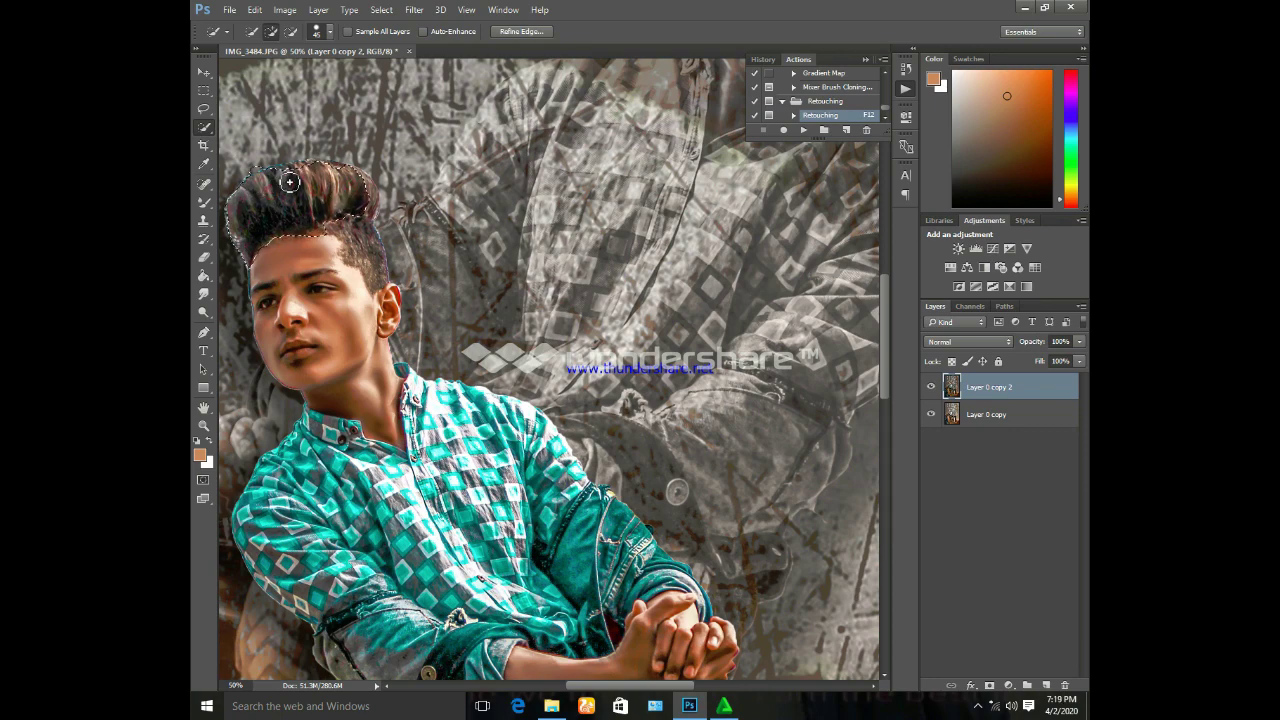
{"action": "left_click", "coordinate": [290, 33]}
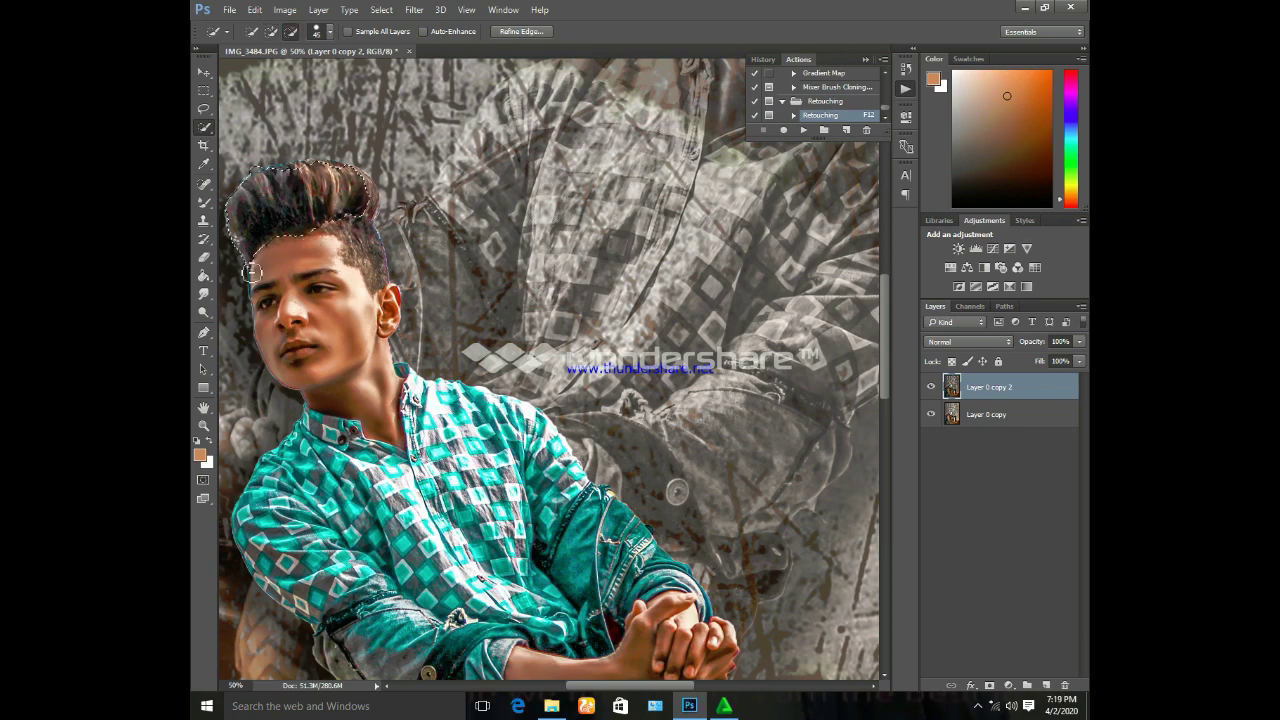
{"action": "key", "text": "bracketleft"}
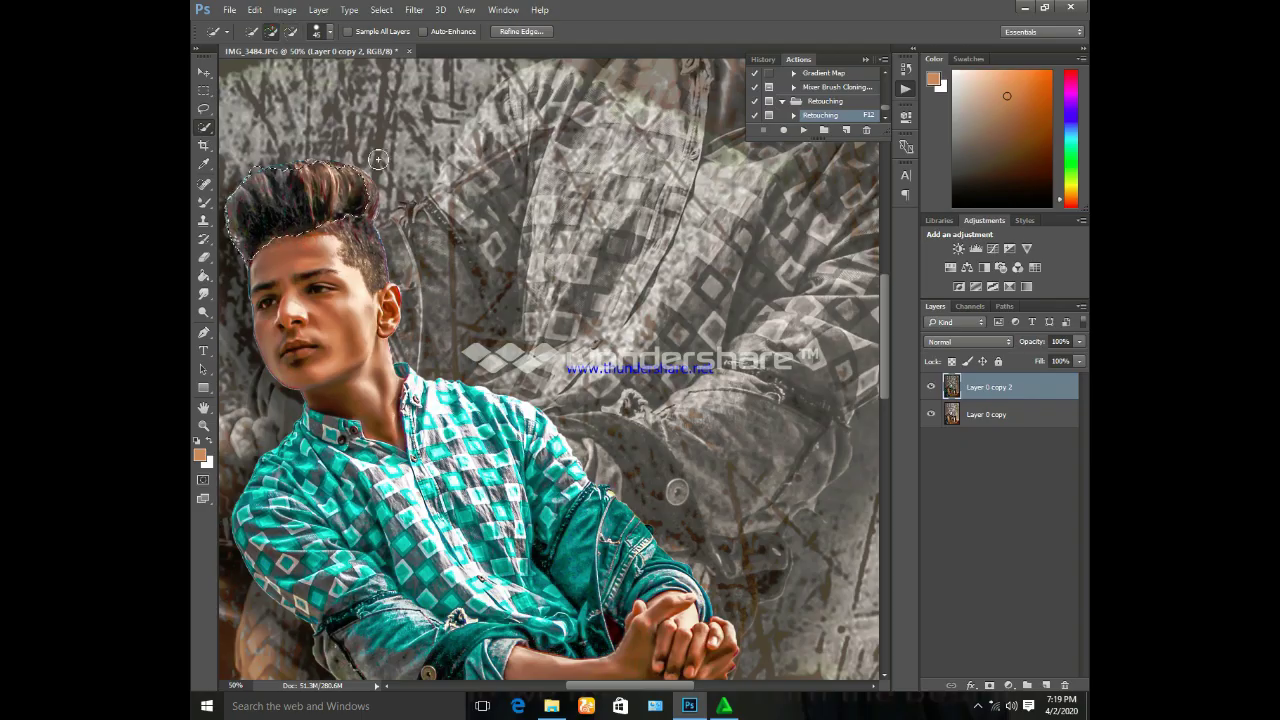
{"action": "left_click_drag", "start_coordinate": [393, 202], "coordinate": [355, 161]}
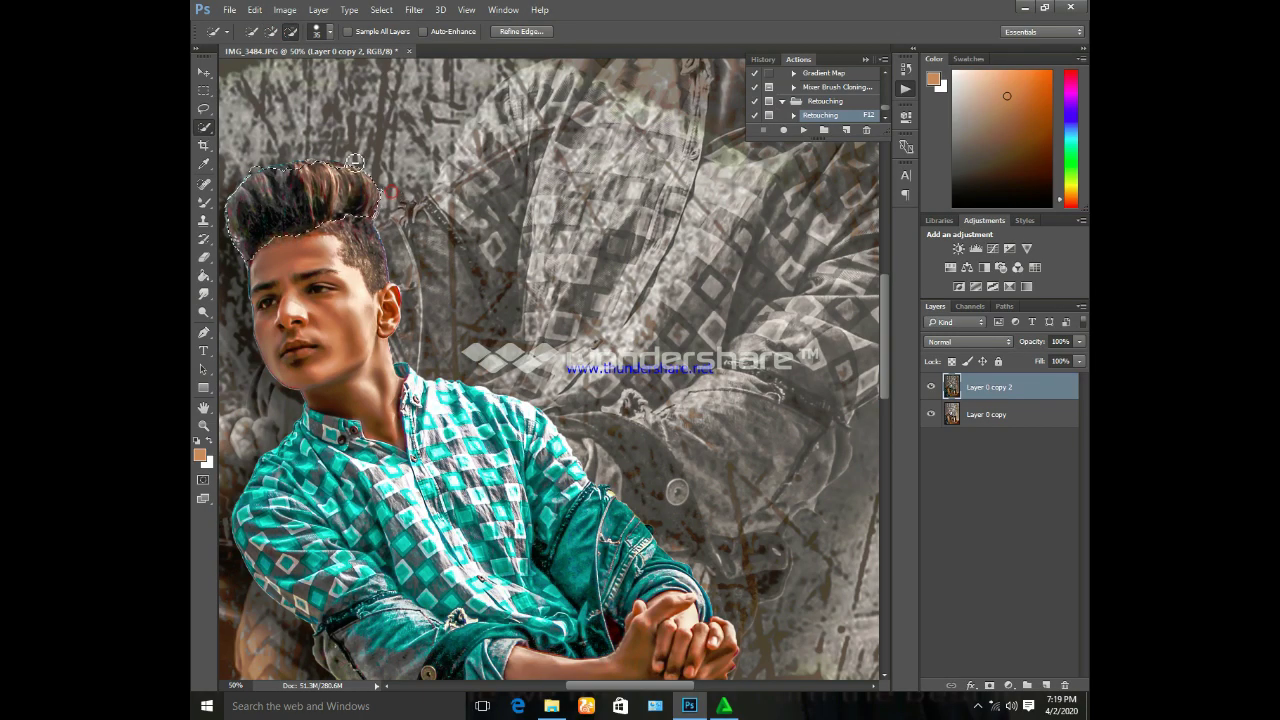
{"action": "left_click", "coordinate": [414, 9]}
In Camera Raw, raise hair highlights, cut vibrance, boost saturation and clarity, deepen shadows, lower contrast
{"action": "left_click", "coordinate": [454, 89]}
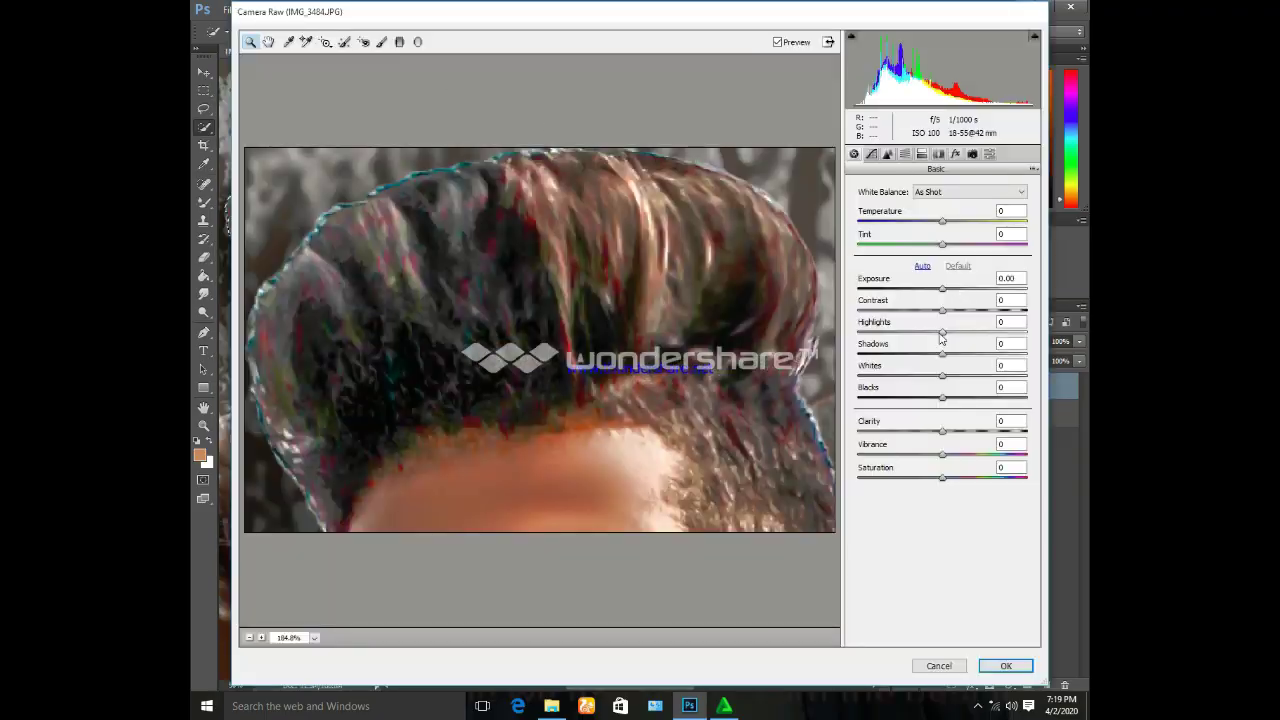
{"action": "left_click_drag", "start_coordinate": [942, 332], "coordinate": [952, 332]}
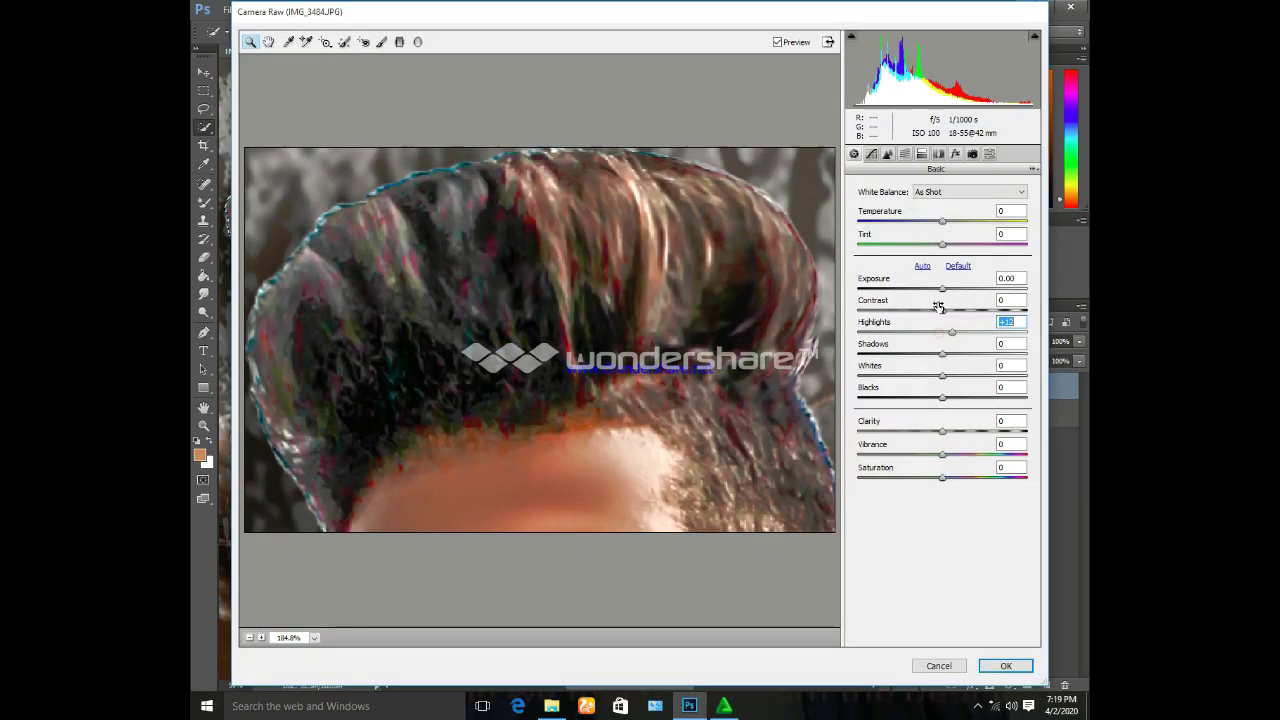
{"action": "left_click_drag", "start_coordinate": [942, 289], "coordinate": [946, 289]}
{"action": "left_click_drag", "start_coordinate": [942, 397], "coordinate": [945, 399]}
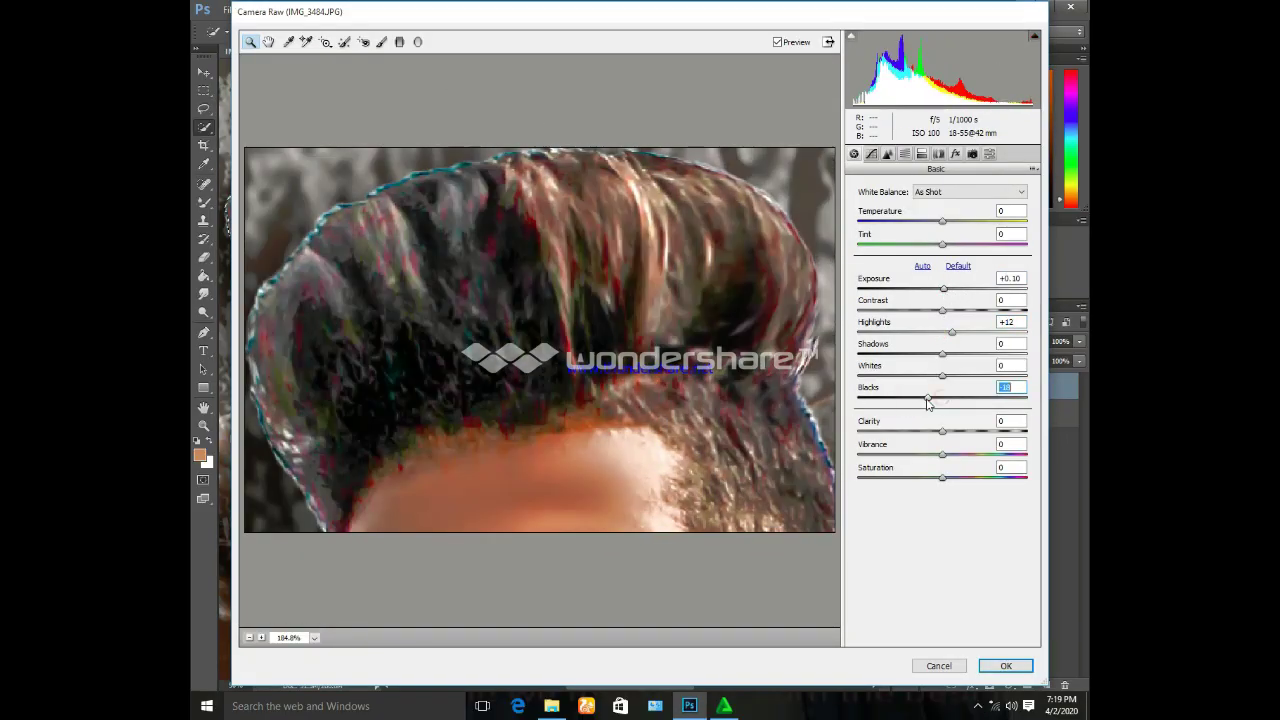
{"action": "mouse_move", "coordinate": [942, 454]}
{"action": "left_mouse_down"}
{"action": "mouse_move", "coordinate": [886, 454]}
{"action": "mouse_move", "coordinate": [1020, 478]}
{"action": "left_mouse_up"}
{"action": "left_click_drag", "start_coordinate": [966, 432], "coordinate": [962, 431]}
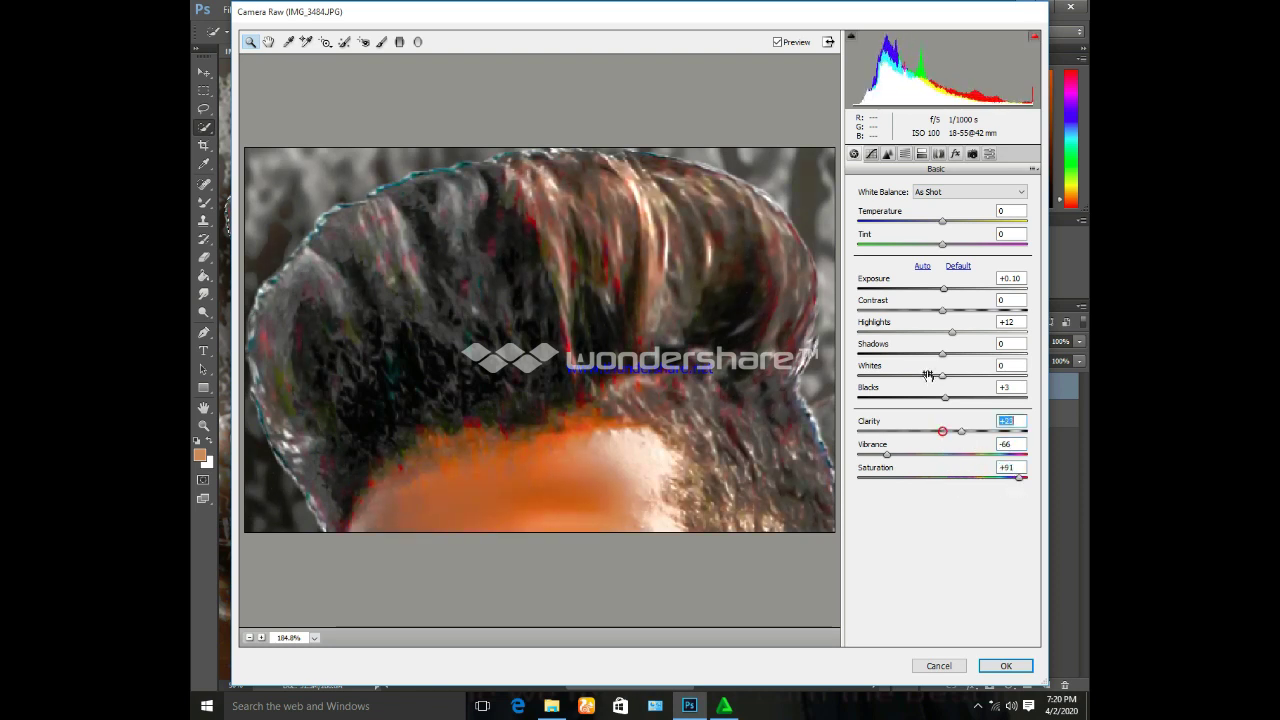
{"action": "mouse_move", "coordinate": [942, 375]}
{"action": "left_mouse_down"}
{"action": "mouse_move", "coordinate": [968, 375]}
{"action": "mouse_move", "coordinate": [926, 356]}
{"action": "left_mouse_up"}
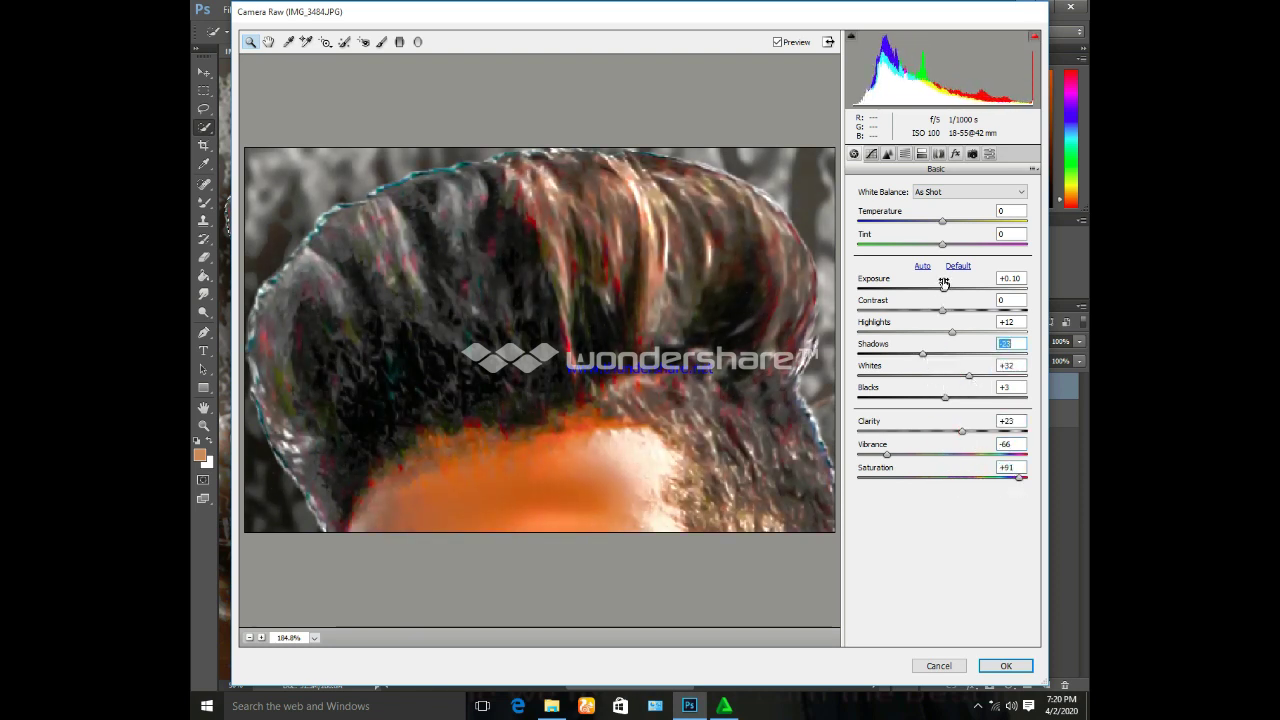
{"action": "left_click_drag", "start_coordinate": [942, 310], "coordinate": [926, 310]}
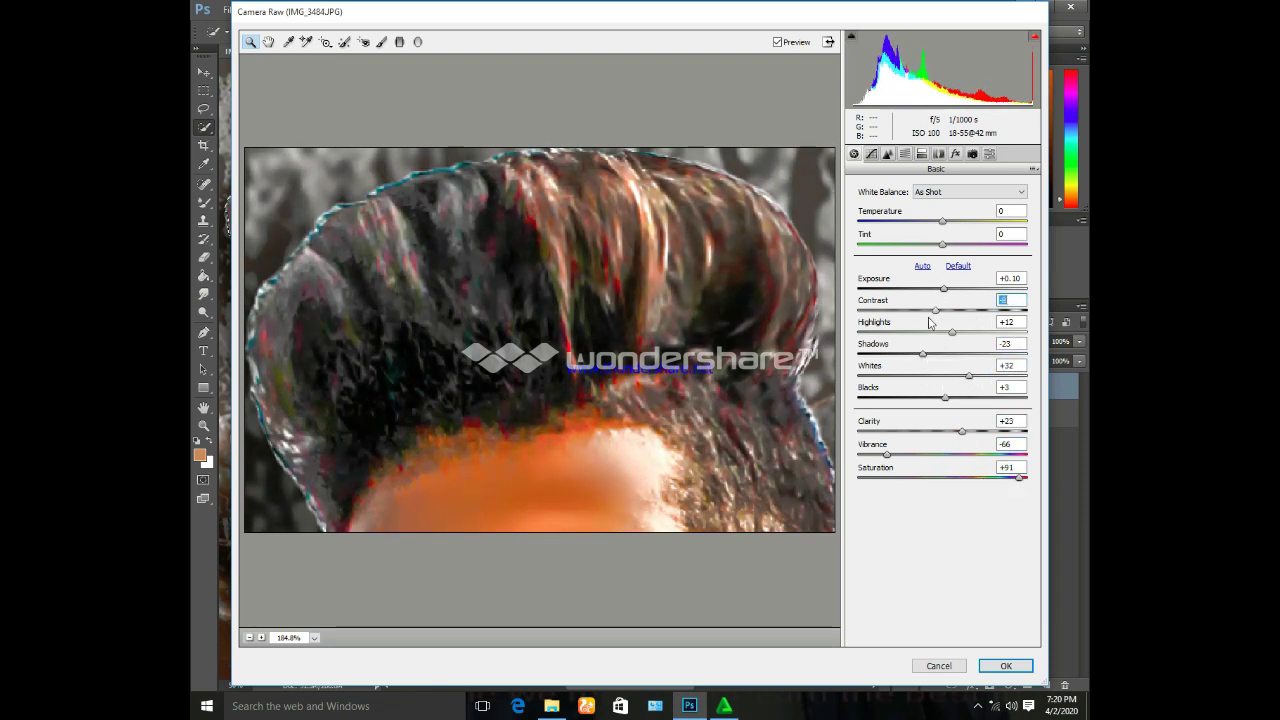
Desaturate the reds and oranges in the hair and adjust the blue saturation
{"action": "left_click", "coordinate": [905, 154]}
{"action": "mouse_move", "coordinate": [942, 253]}
{"action": "left_mouse_down"}
{"action": "mouse_move", "coordinate": [925, 253]}
{"action": "mouse_move", "coordinate": [913, 276]}
{"action": "mouse_move", "coordinate": [952, 277]}
{"action": "left_mouse_up"}
{"action": "left_click", "coordinate": [946, 372]}
Apply the hair grade, deselect, and lower the brush's opacity and flow
{"action": "left_click", "coordinate": [1006, 665]}
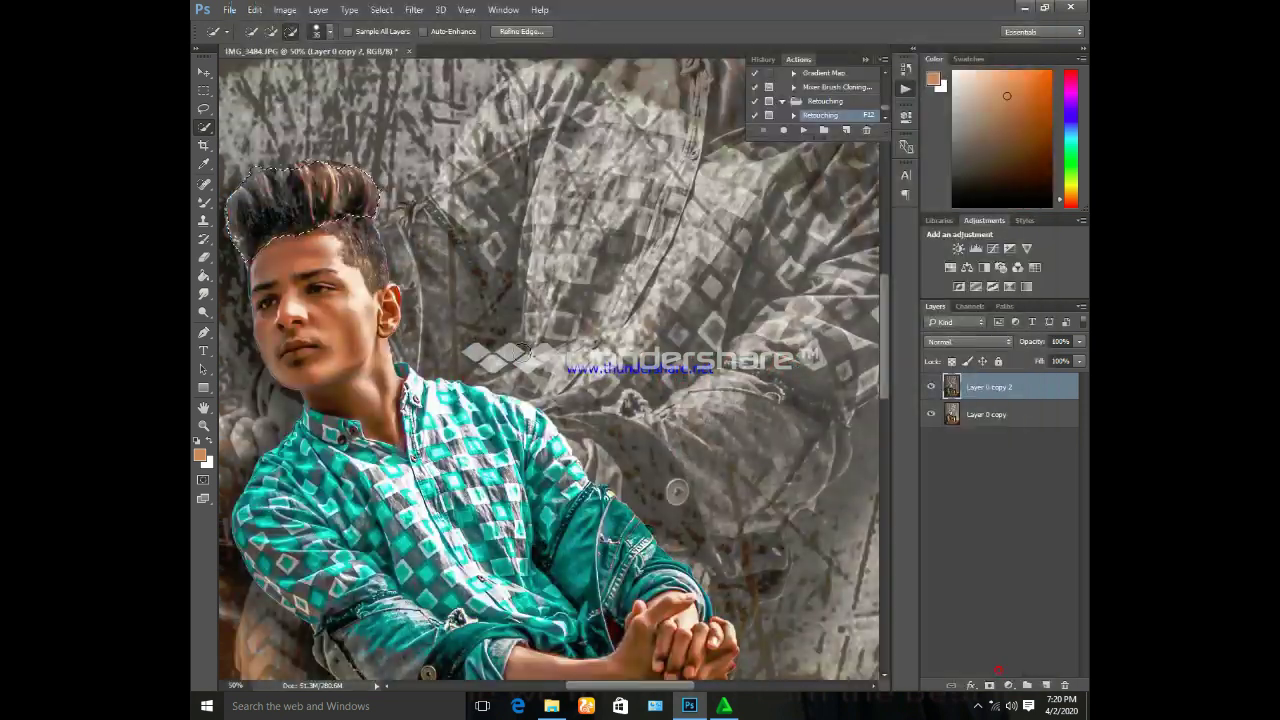
{"action": "key", "text": "ctrl+d"}
{"action": "key", "text": "b"}
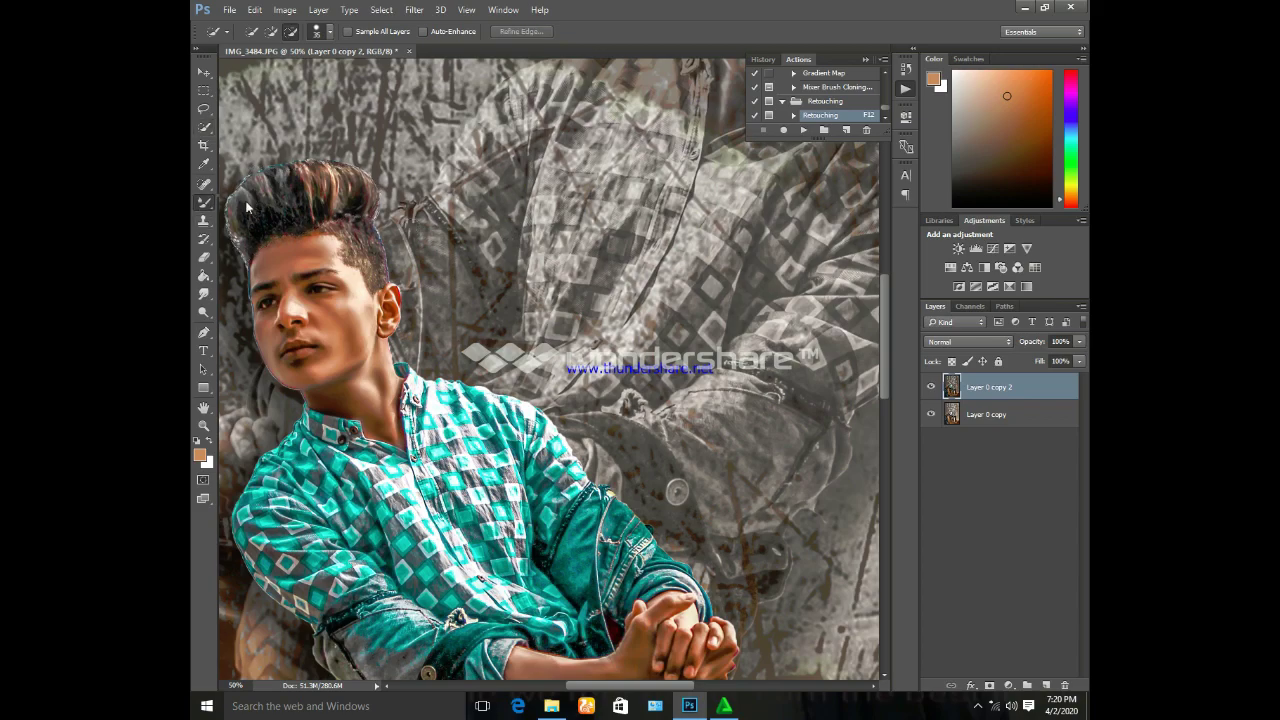
{"action": "right_click", "coordinate": [224, 196]}
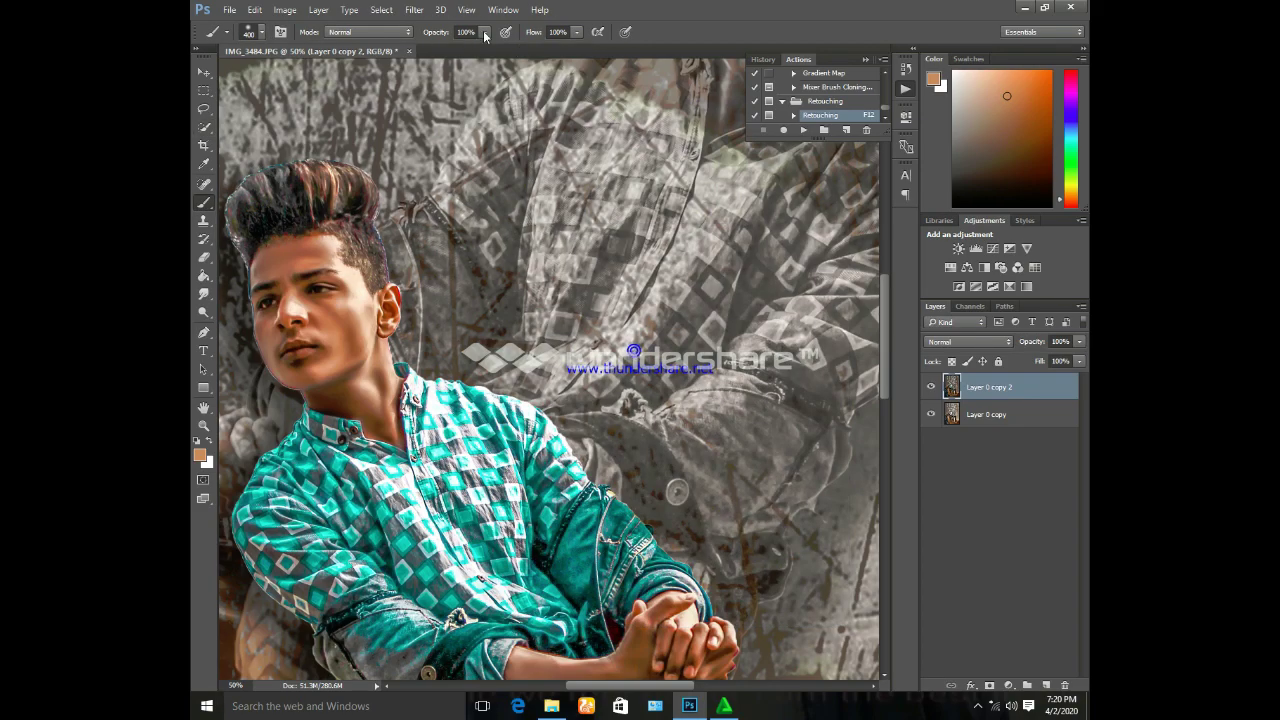
{"action": "left_click_drag", "start_coordinate": [440, 32], "coordinate": [406, 37]}
{"action": "left_click_drag", "start_coordinate": [540, 32], "coordinate": [416, 37]}
{"action": "left_click", "coordinate": [485, 32]}
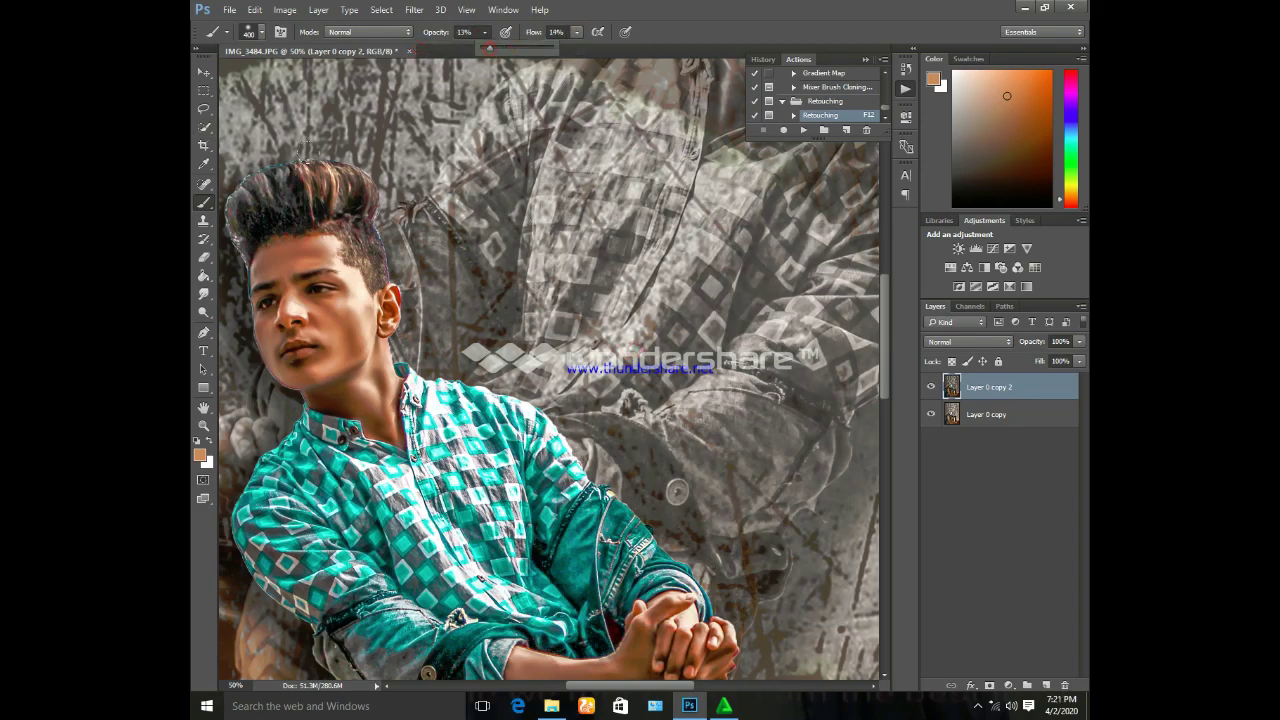
Zoom to 100% on the face and paint soft white highlights onto the hair with a smaller brush
{"action": "key", "text": "bracketleft"}
{"action": "key", "text": "bracketleft"}
{"action": "key", "text": "bracketleft"}
{"action": "key", "text": "ctrl+plus"}
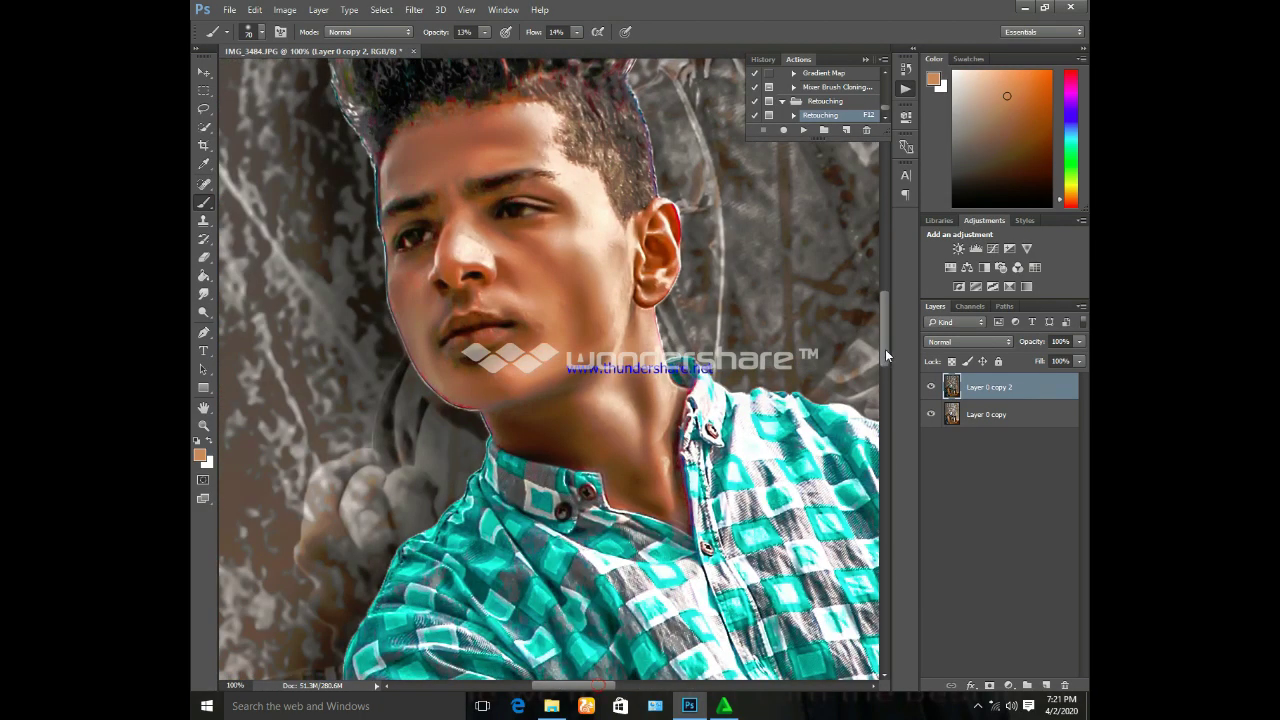
{"action": "left_click_drag", "start_coordinate": [491, 168], "coordinate": [491, 258]}
{"action": "left_click", "coordinate": [200, 455]}
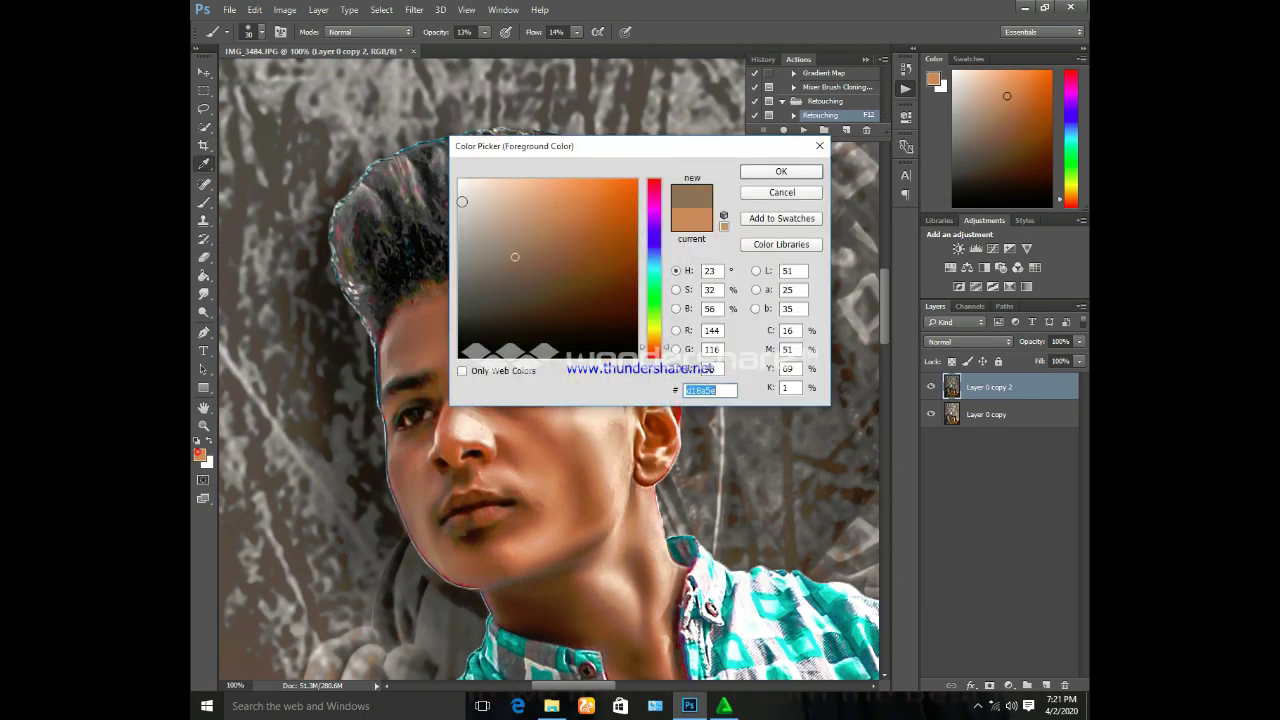
{"action": "key", "text": "Return"}
{"action": "left_click_drag", "start_coordinate": [500, 268], "coordinate": [630, 188]}
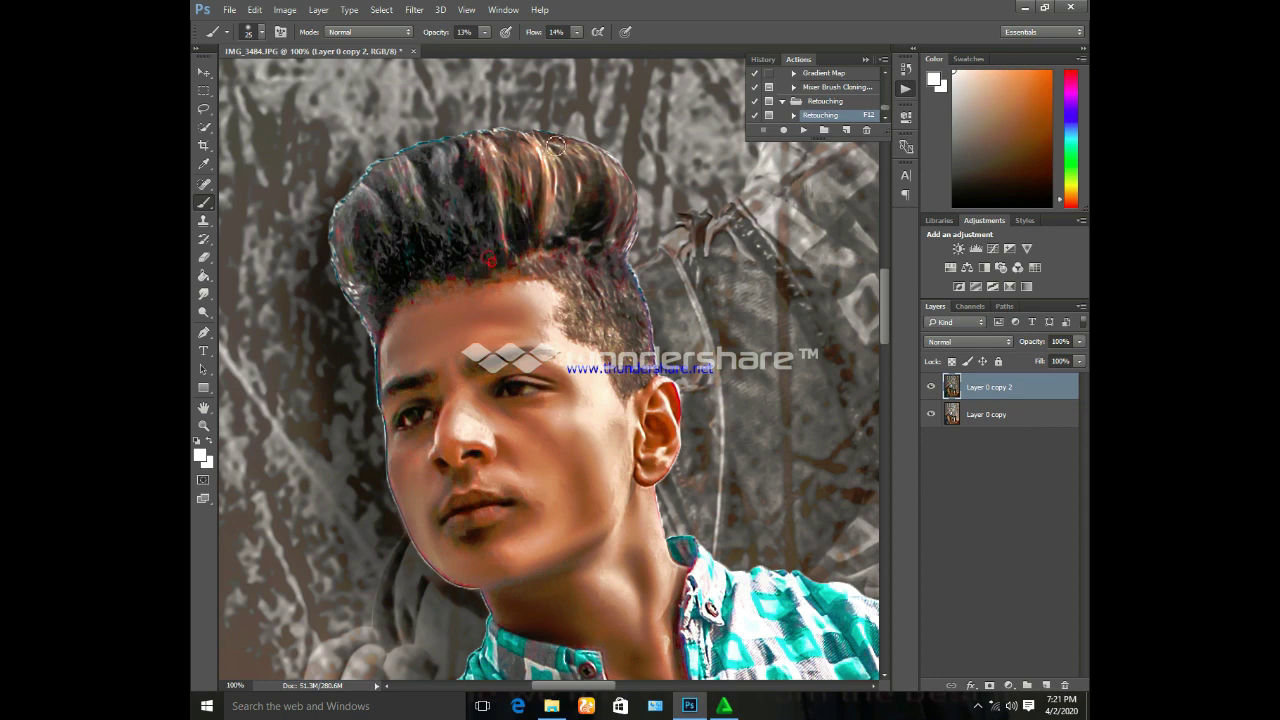
Merge the two layers, raise brush Opacity to 19% and Flow to 18%, and sample a peach skin tone
{"action": "left_click", "coordinate": [1012, 414], "text": "shift"}
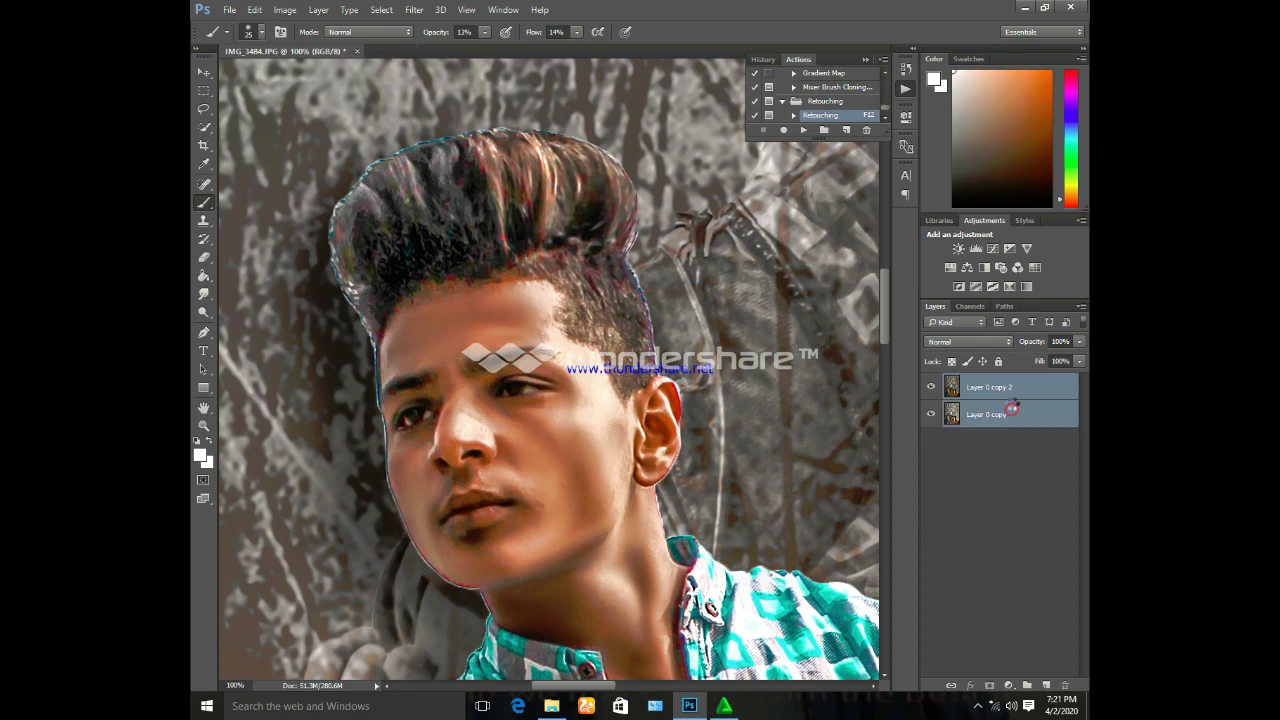
{"action": "key", "text": "ctrl+e"}
{"action": "left_click_drag", "start_coordinate": [485, 32], "coordinate": [478, 48]}
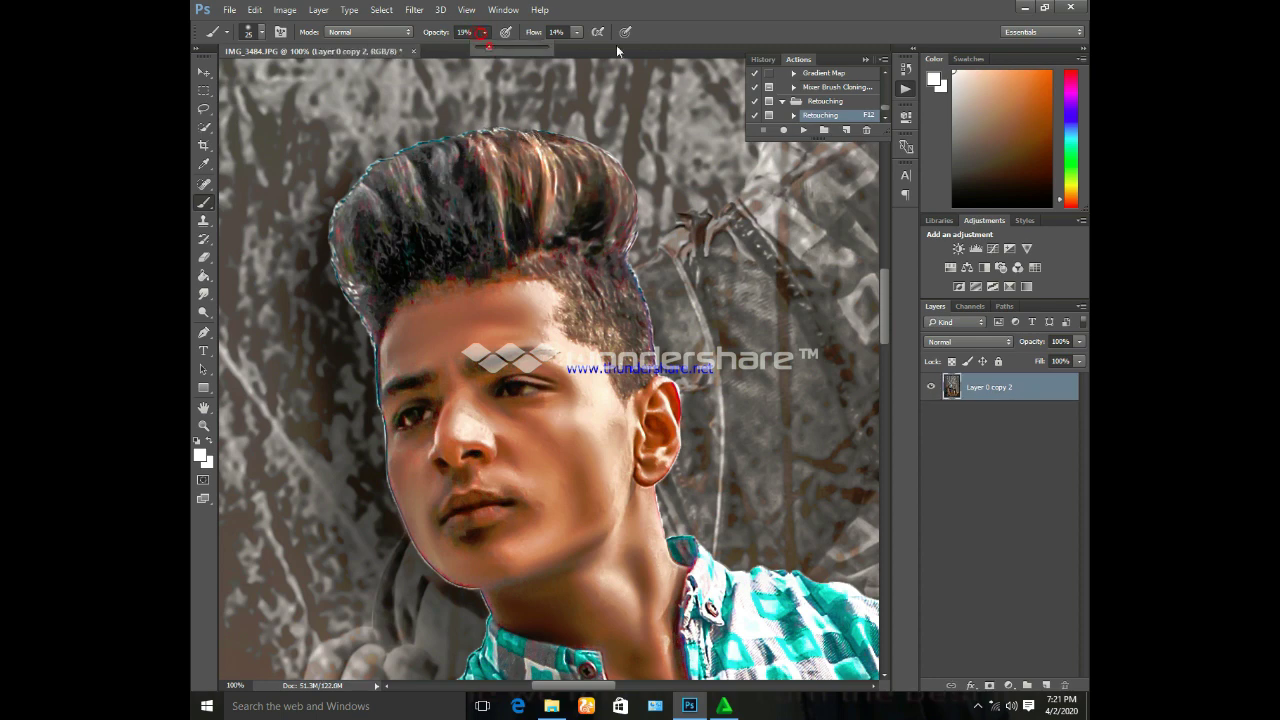
{"action": "left_click_drag", "start_coordinate": [584, 32], "coordinate": [579, 50]}
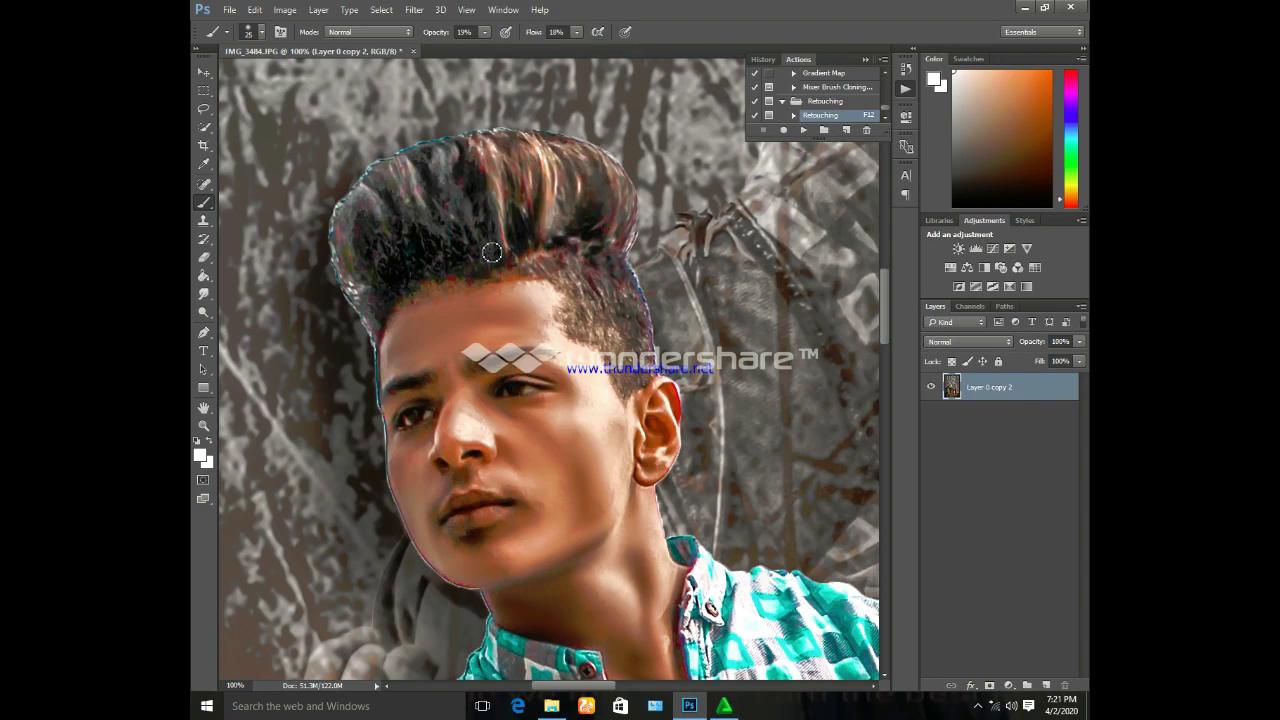
{"action": "left_click", "coordinate": [470, 300], "text": "alt"}
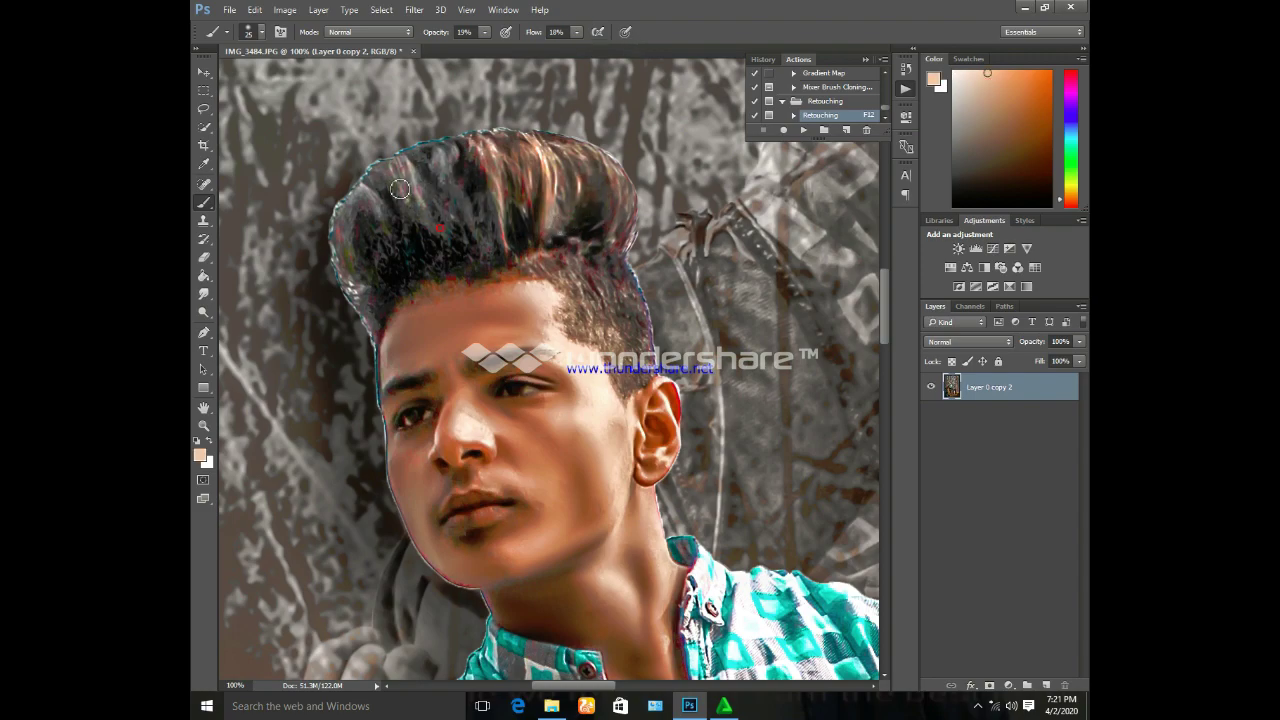
{"action": "key", "text": "ctrl+0"}
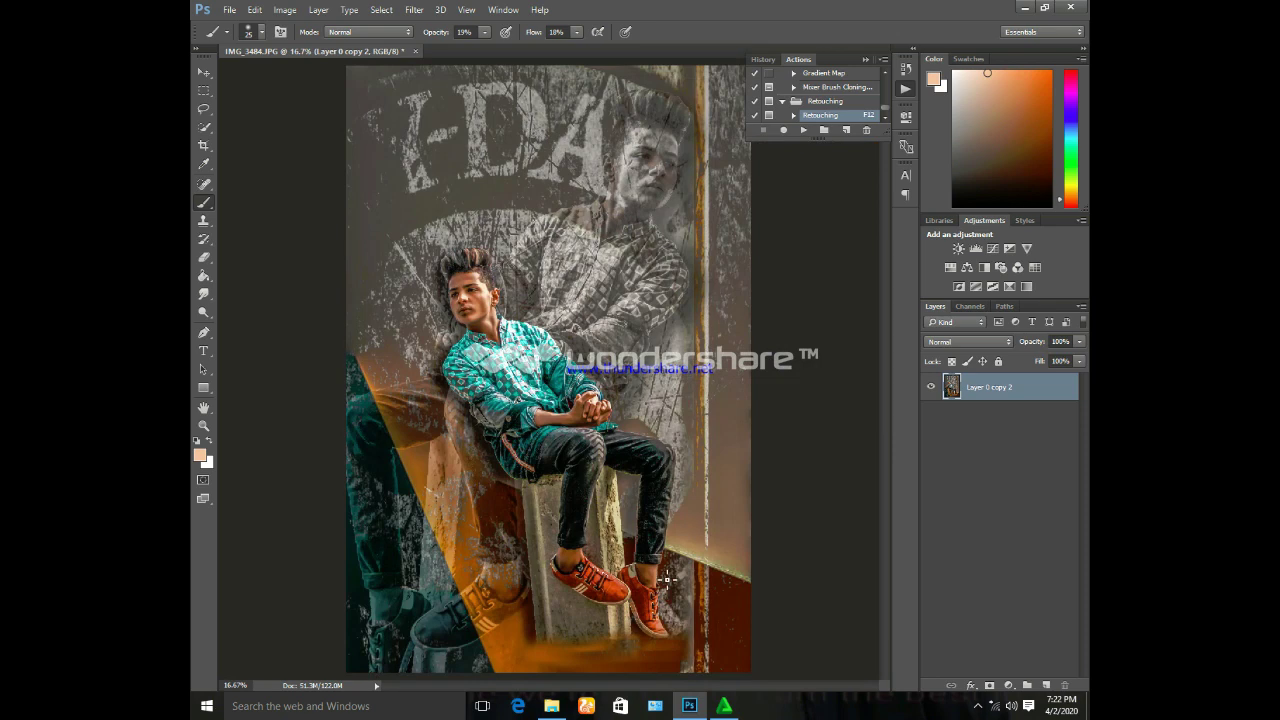
Switch to the Smudge tool with a 125-pixel brush
{"action": "scroll", "coordinate": [566, 302], "scroll_direction": "up", "scroll_amount": 3}
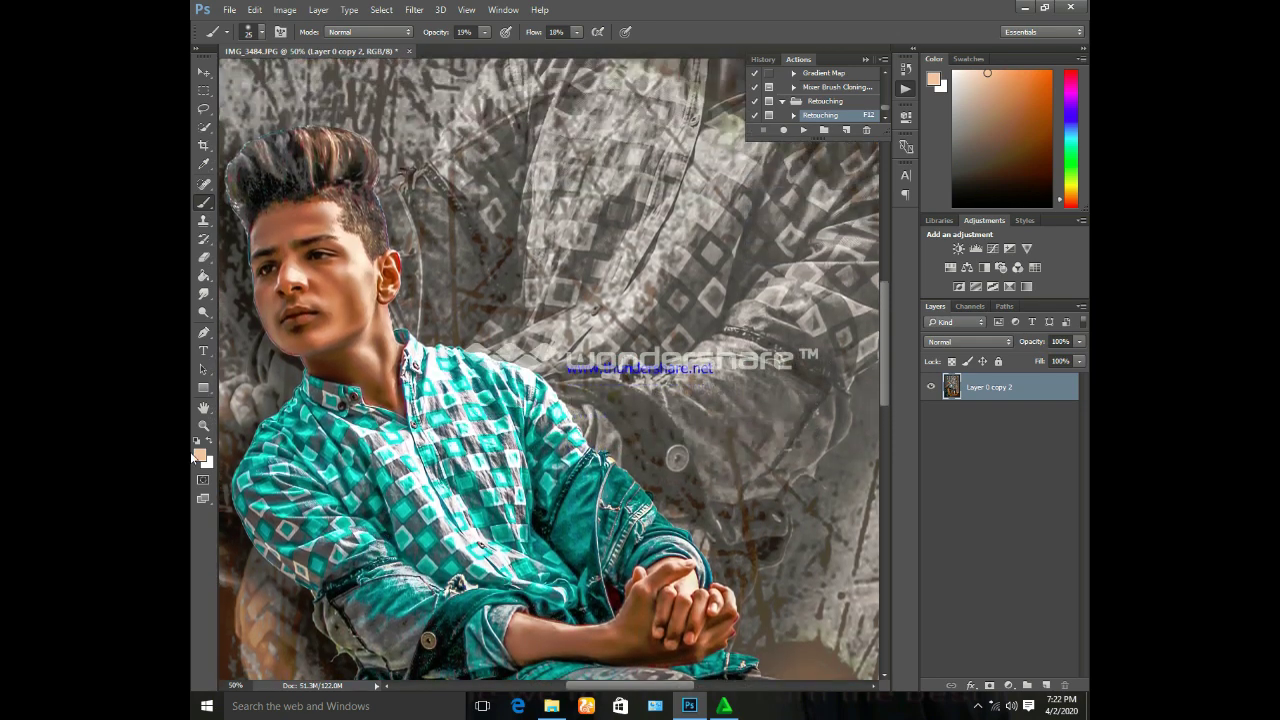
{"action": "left_click", "coordinate": [203, 293]}
{"action": "right_click", "coordinate": [467, 188]}
{"action": "double_click", "coordinate": [588, 329]}
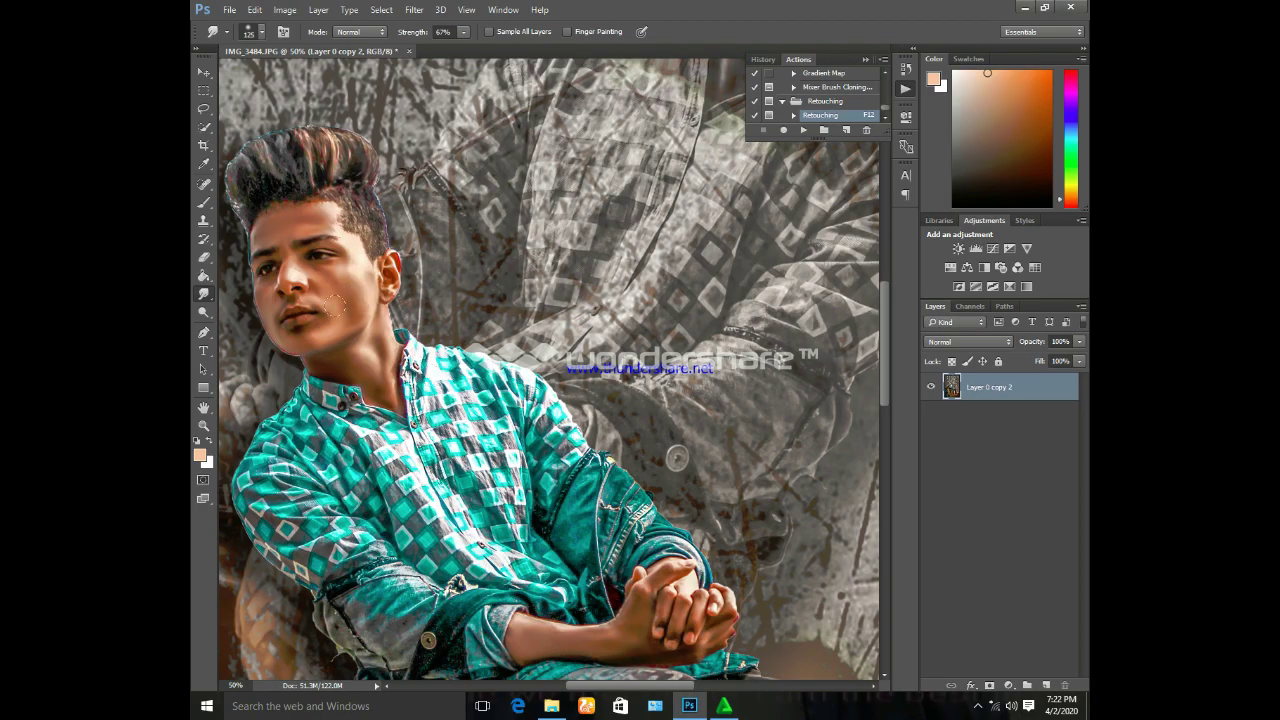
Switch to the Mixer Brush and blend the skin on the nose
{"action": "key", "text": "b"}
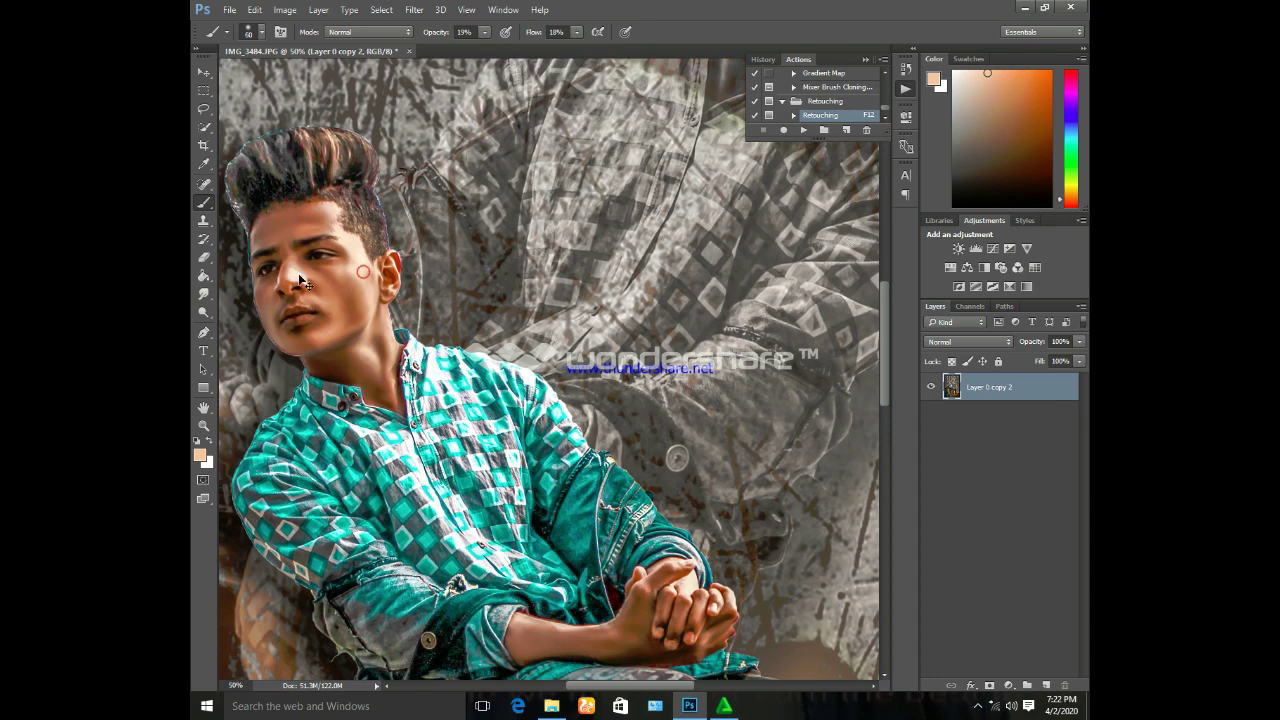
{"action": "scroll", "coordinate": [363, 271], "scroll_direction": "up", "scroll_amount": 5}
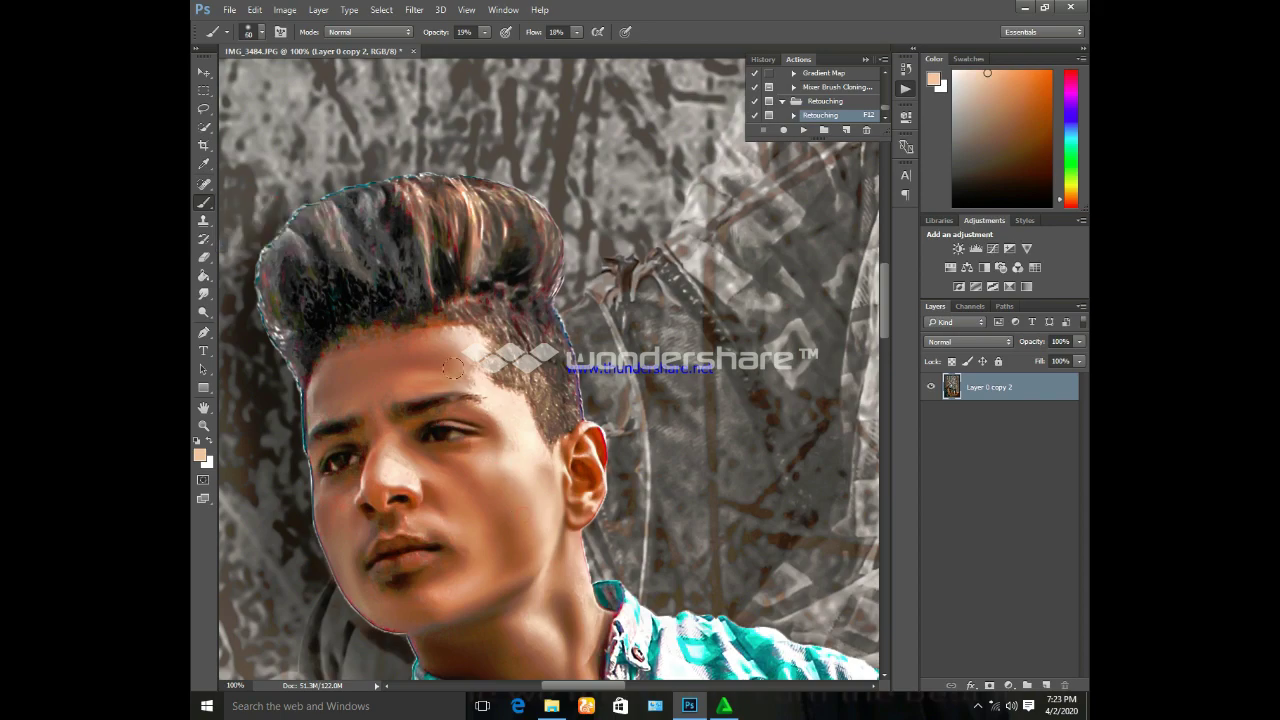
{"action": "right_click", "coordinate": [204, 202]}
{"action": "left_click", "coordinate": [239, 243]}
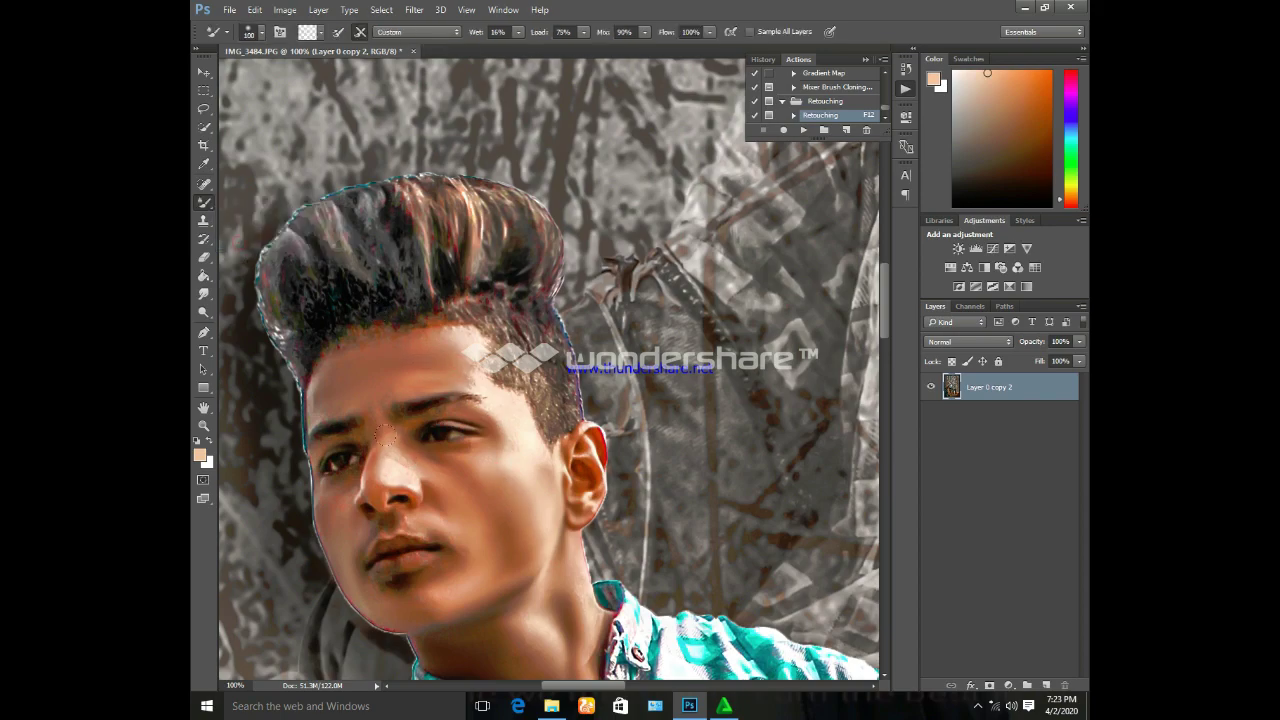
{"action": "left_click_drag", "start_coordinate": [413, 482], "coordinate": [389, 487]}
{"action": "left_click", "coordinate": [410, 487]}
{"action": "scroll", "coordinate": [396, 553], "scroll_direction": "down", "scroll_amount": 1}
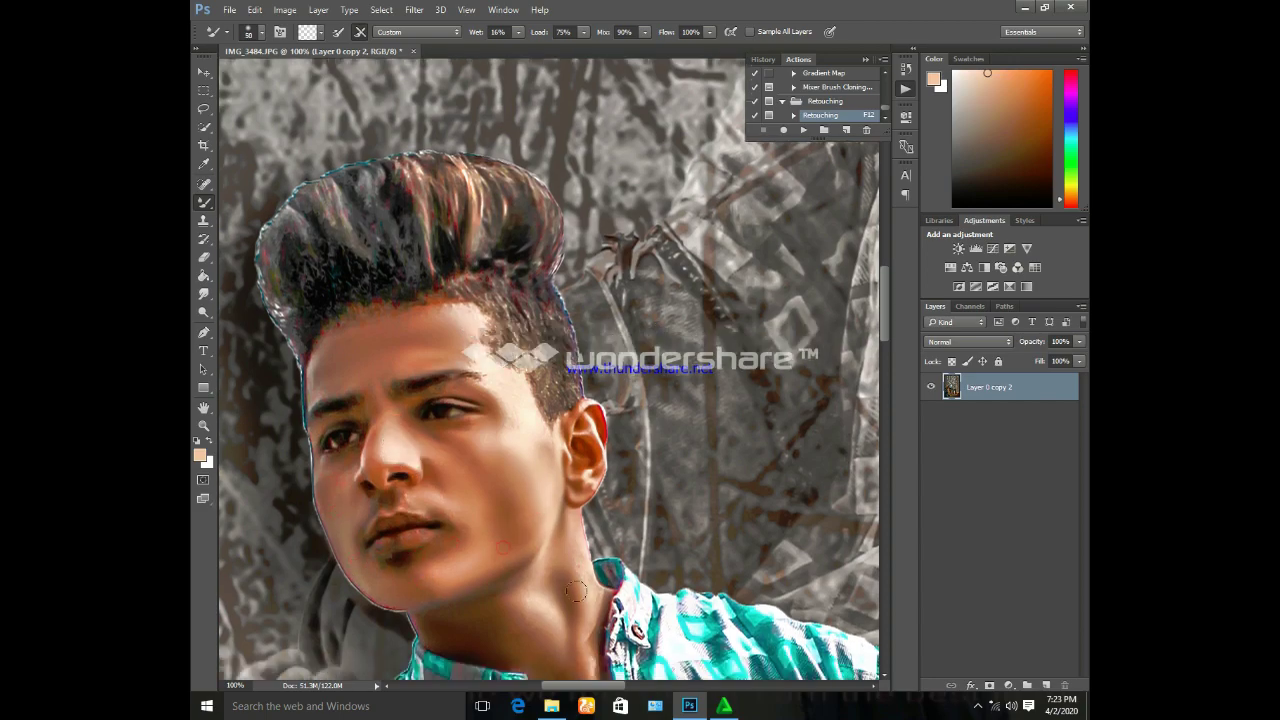
{"action": "scroll", "coordinate": [545, 529], "scroll_direction": "down", "scroll_amount": 5}
{"action": "scroll", "coordinate": [545, 529], "scroll_direction": "up", "scroll_amount": 1}
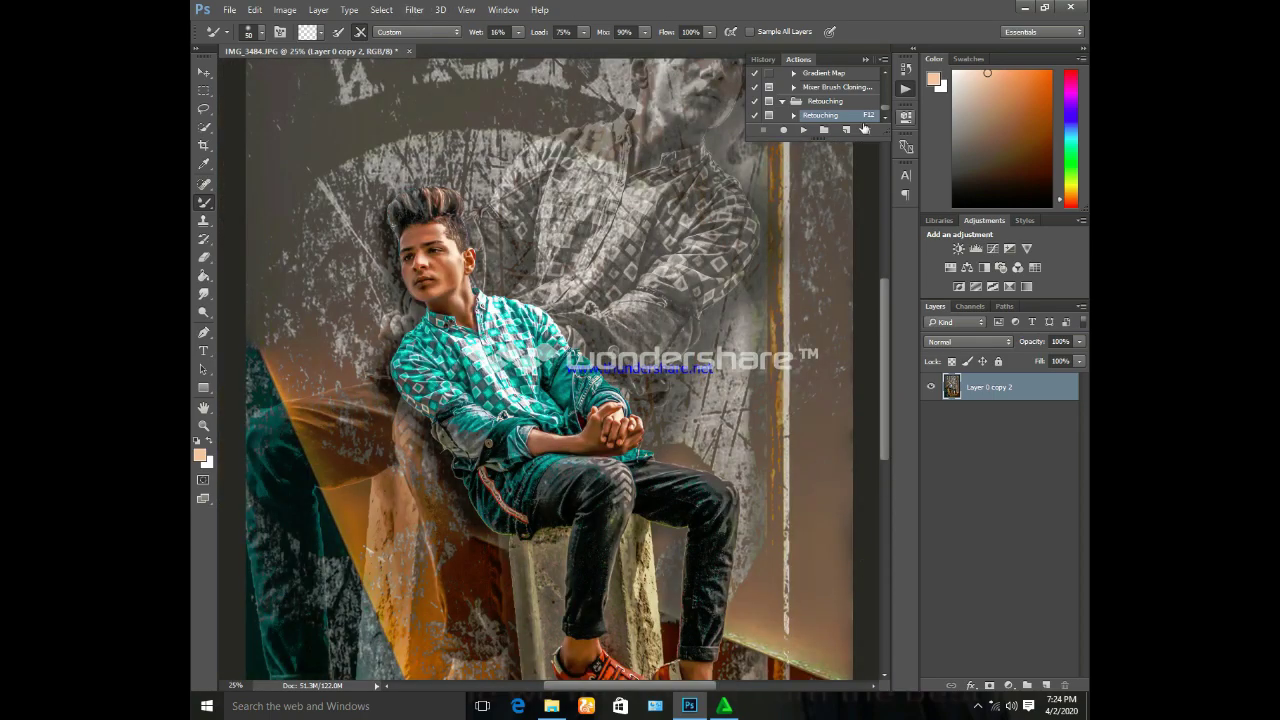
Run the Retouching action, adjust highlights and shadows in Camera Raw, then merge down to one layer
{"action": "left_click", "coordinate": [803, 131]}
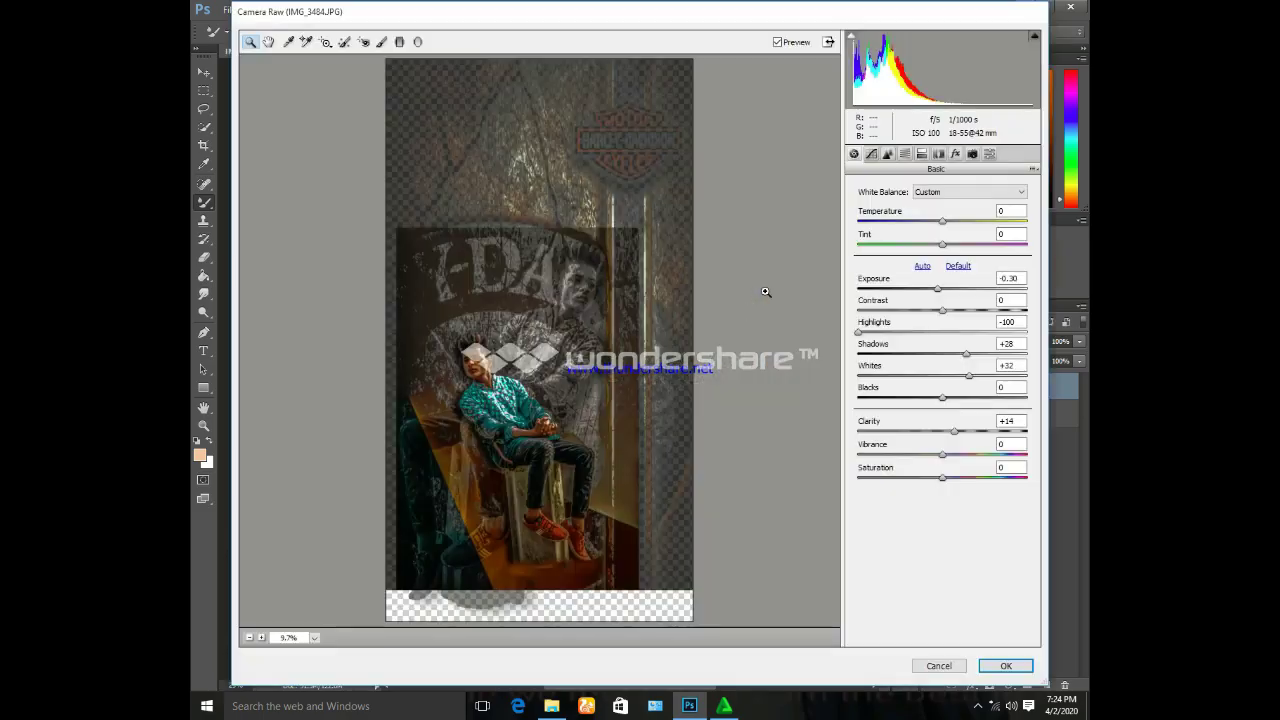
{"action": "left_click", "coordinate": [997, 666]}
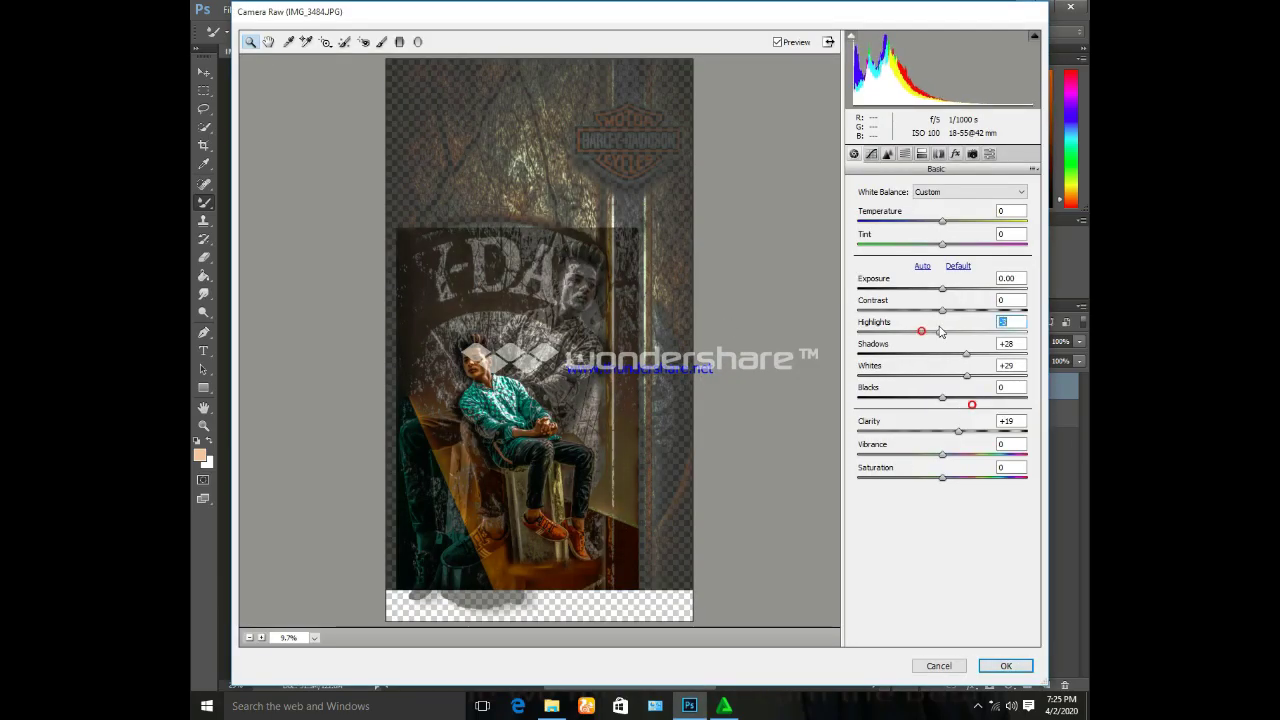
{"action": "mouse_move", "coordinate": [923, 334]}
{"action": "left_mouse_down"}
{"action": "mouse_move", "coordinate": [965, 333]}
{"action": "mouse_move", "coordinate": [943, 333]}
{"action": "left_mouse_up"}
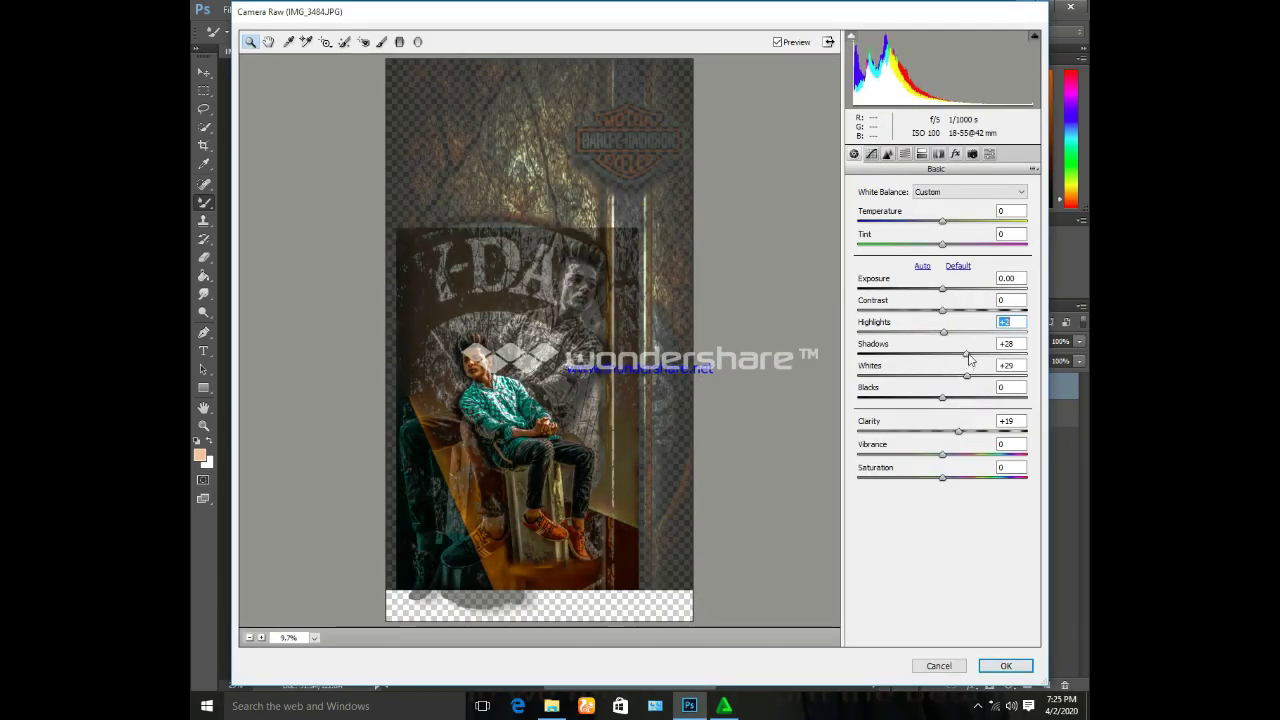
{"action": "left_click", "coordinate": [968, 354]}
{"action": "left_click", "coordinate": [1010, 667]}
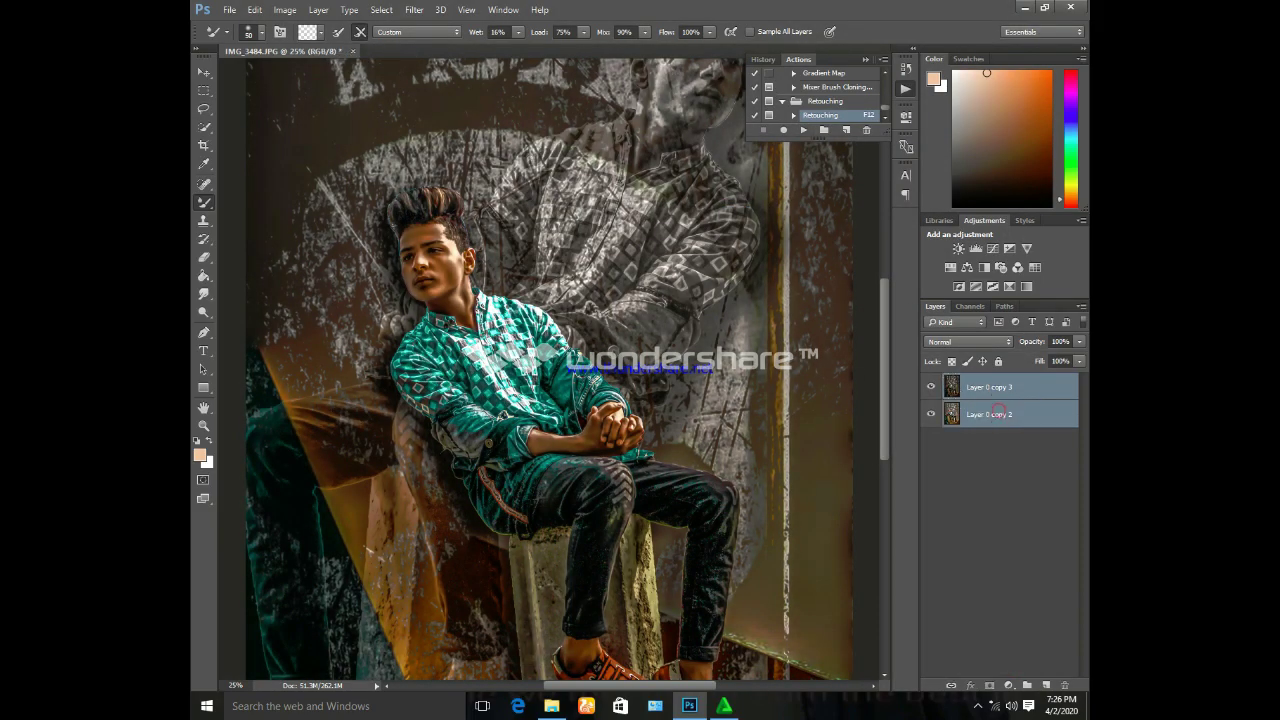
{"action": "key", "text": "ctrl+e"}
{"action": "key", "text": "ctrl+minus"}
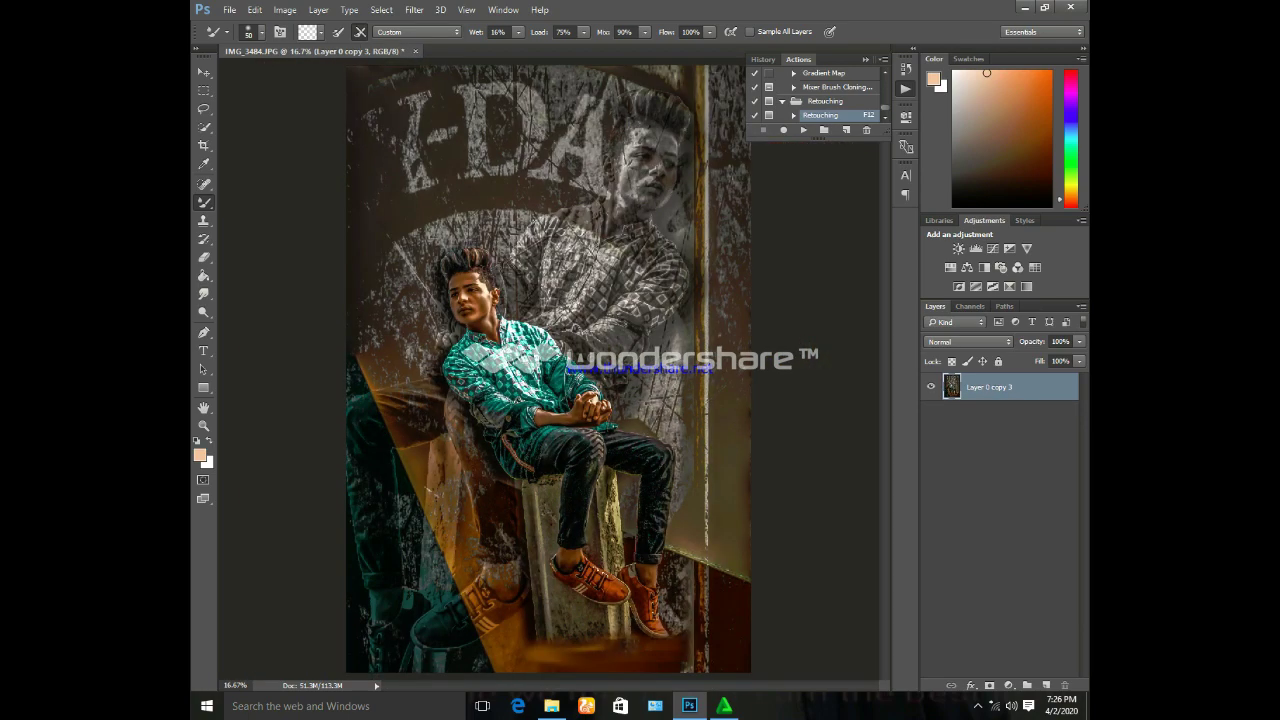
Apply the Fuji Sim Velvia Vivid preset in Alien Skin Exposure X4 and return it as a new layer
{"action": "left_click", "coordinate": [414, 9]}
{"action": "mouse_move", "coordinate": [470, 304]}
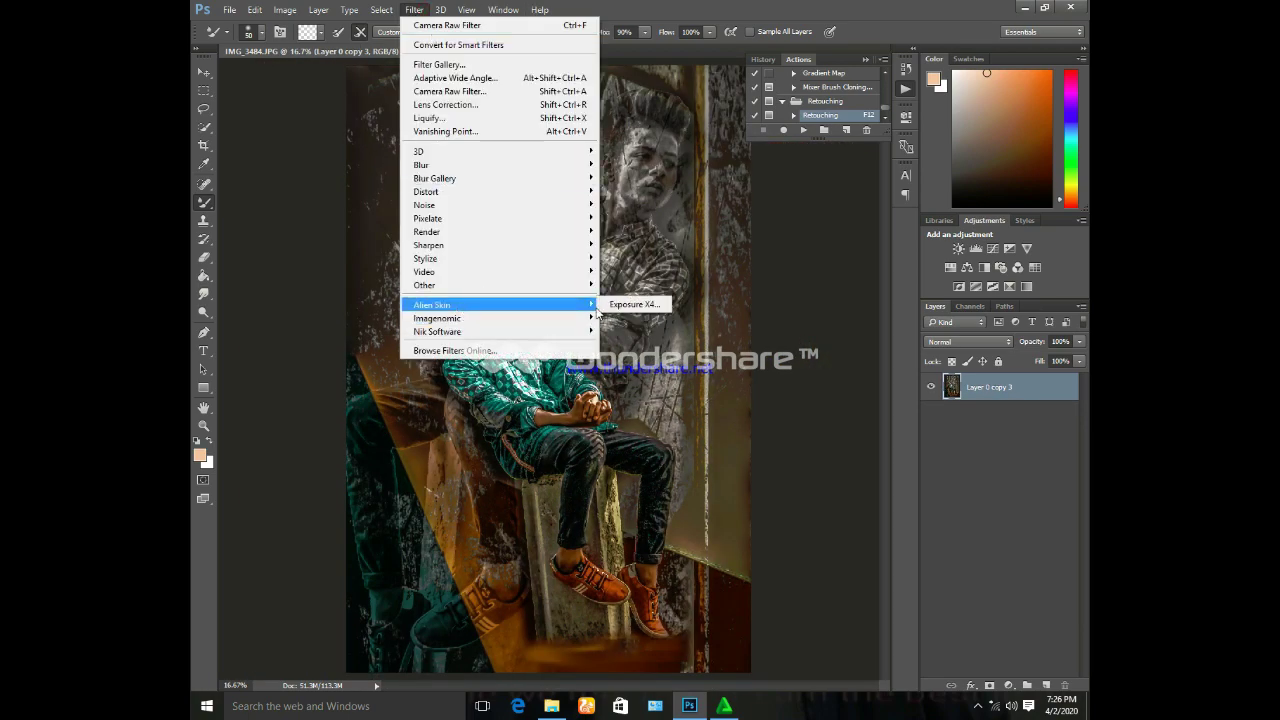
{"action": "left_click", "coordinate": [618, 304]}
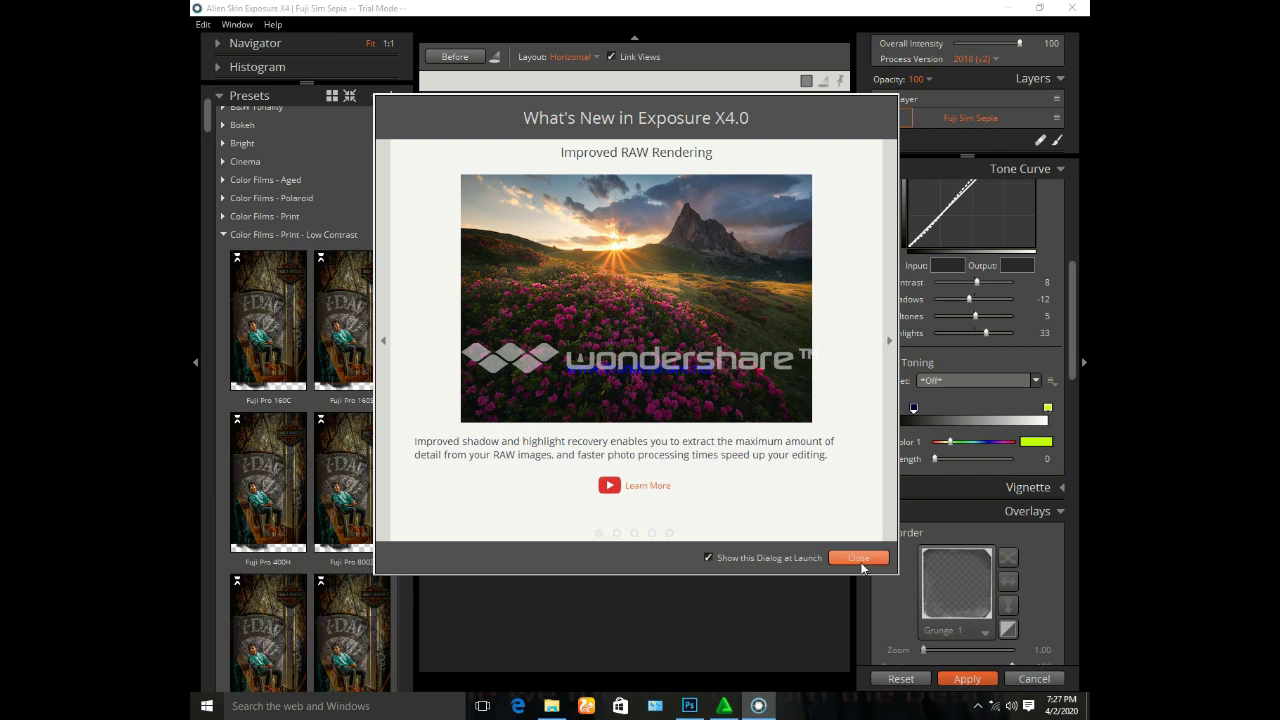
{"action": "left_click", "coordinate": [860, 557]}
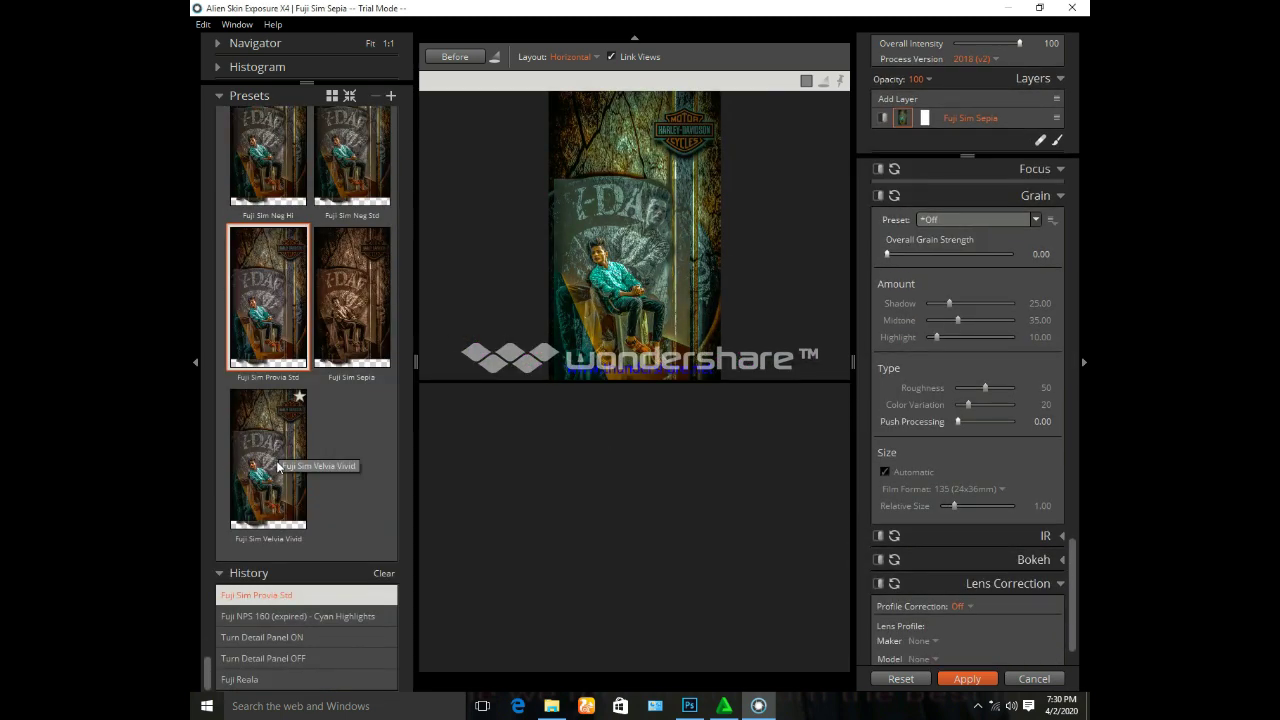
{"action": "left_click", "coordinate": [278, 466]}
{"action": "scroll", "coordinate": [582, 250], "scroll_direction": "up", "scroll_amount": 3}
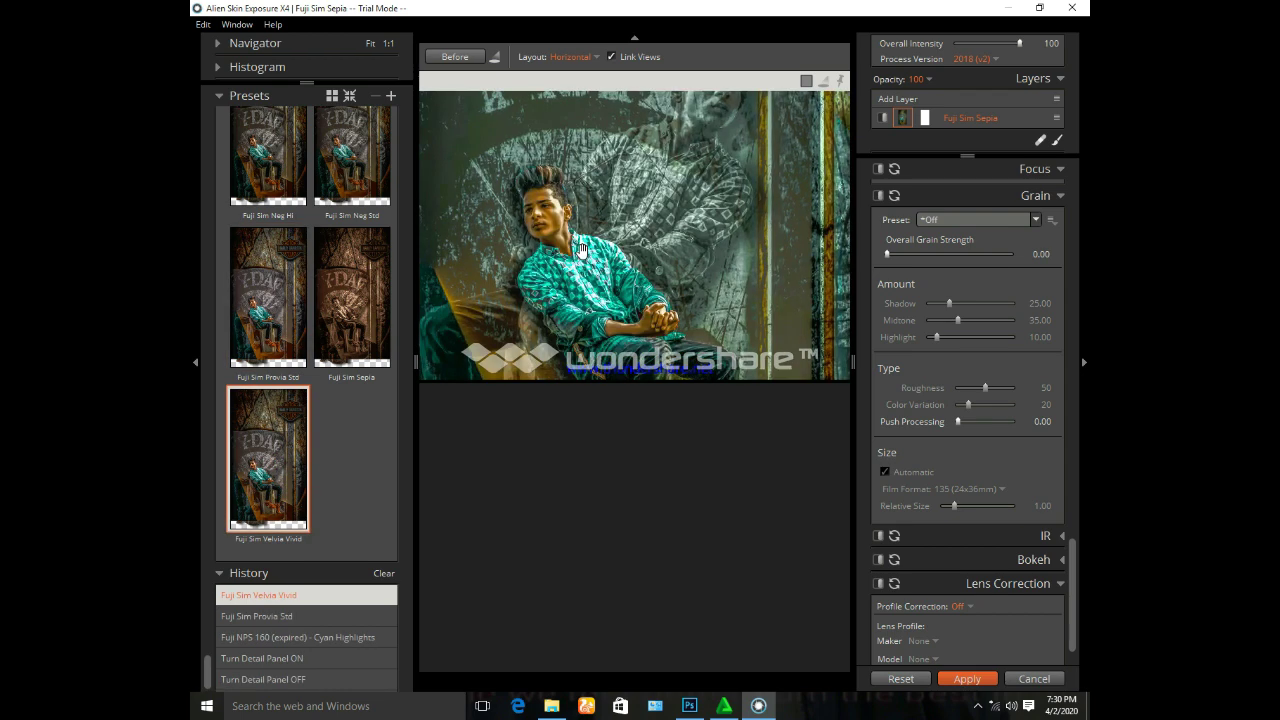
{"action": "scroll", "coordinate": [582, 250], "scroll_direction": "down", "scroll_amount": 3}
{"action": "left_click", "coordinate": [960, 678]}
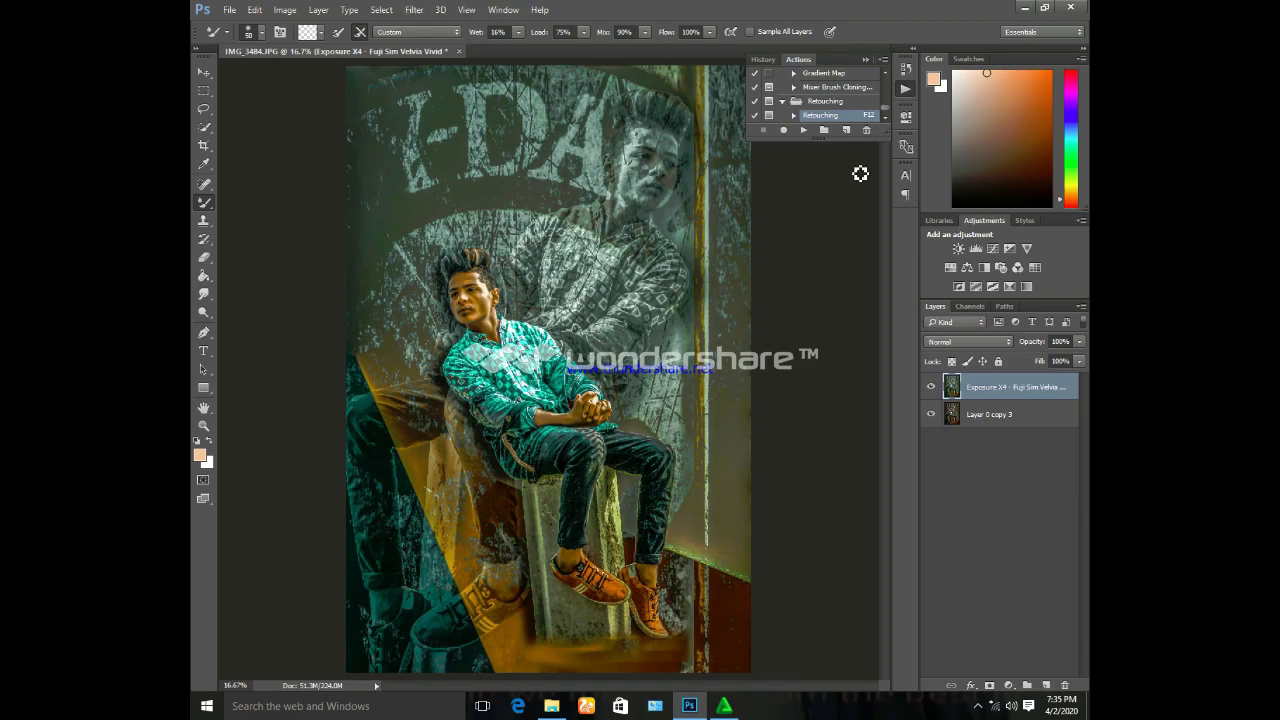
Turn a Pen path into a selection on a new layer and tilt it about -3°
{"action": "left_click", "coordinate": [867, 60]}
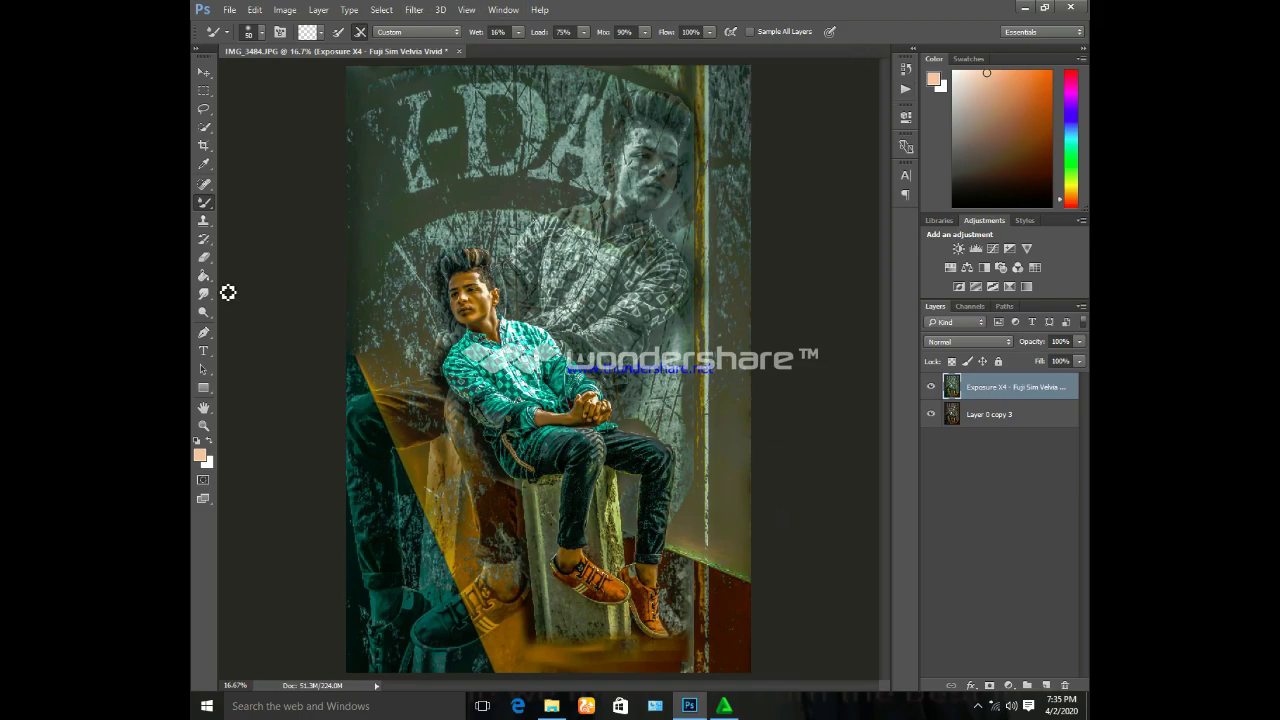
{"action": "left_click", "coordinate": [204, 332]}
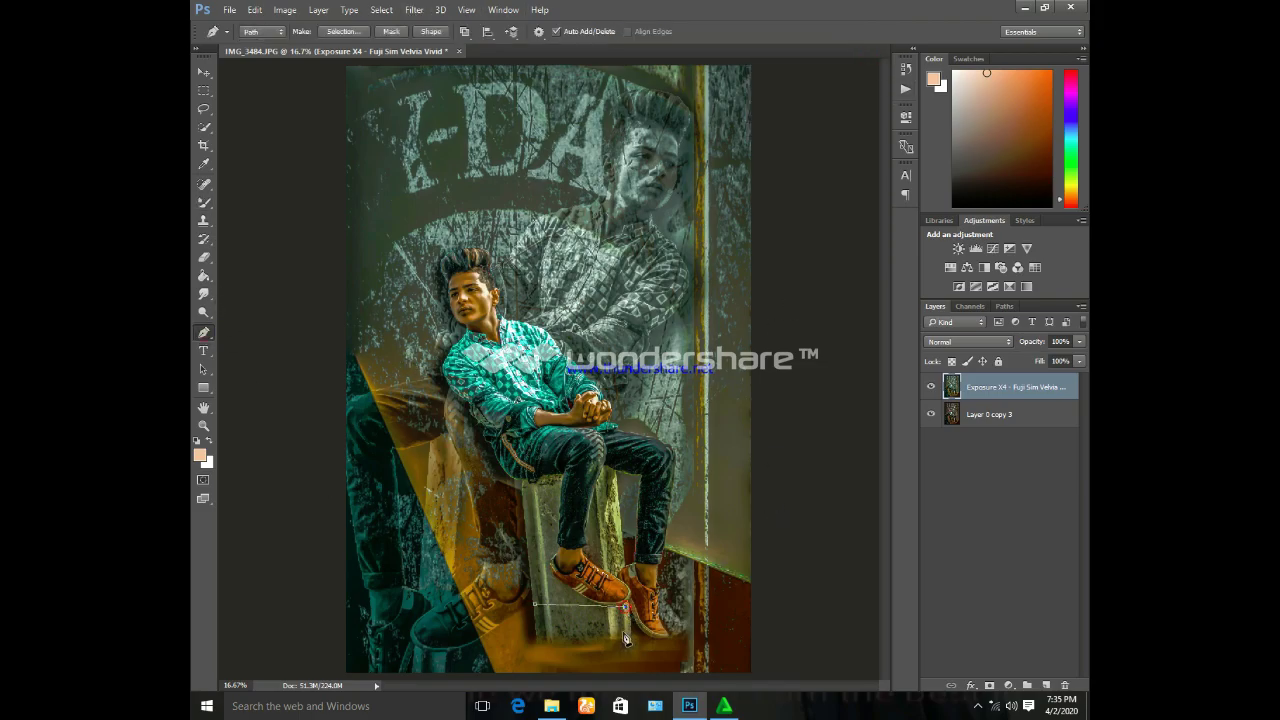
{"action": "right_click", "coordinate": [537, 612]}
{"action": "left_click", "coordinate": [600, 328]}
{"action": "left_click", "coordinate": [716, 203]}
{"action": "key", "text": "ctrl+shift+alt+n"}
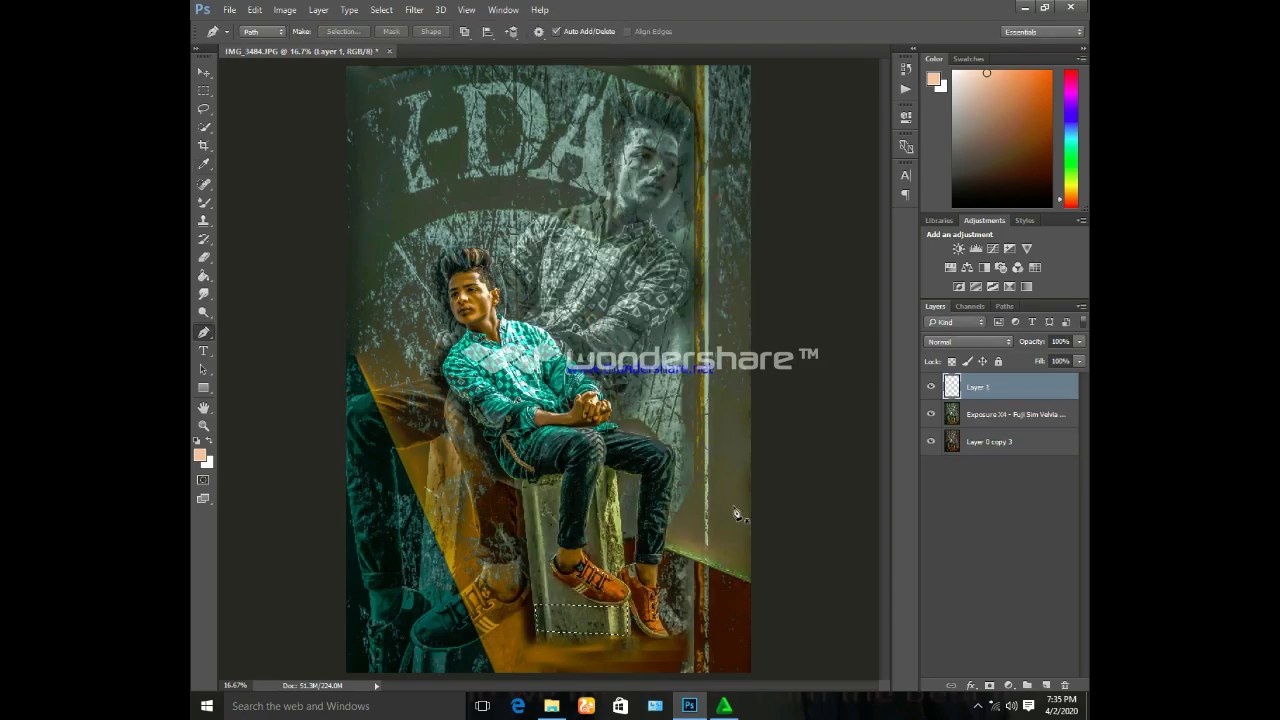
{"action": "key", "text": "ctrl+t"}
{"action": "left_click_drag", "start_coordinate": [658, 684], "coordinate": [650, 668]}
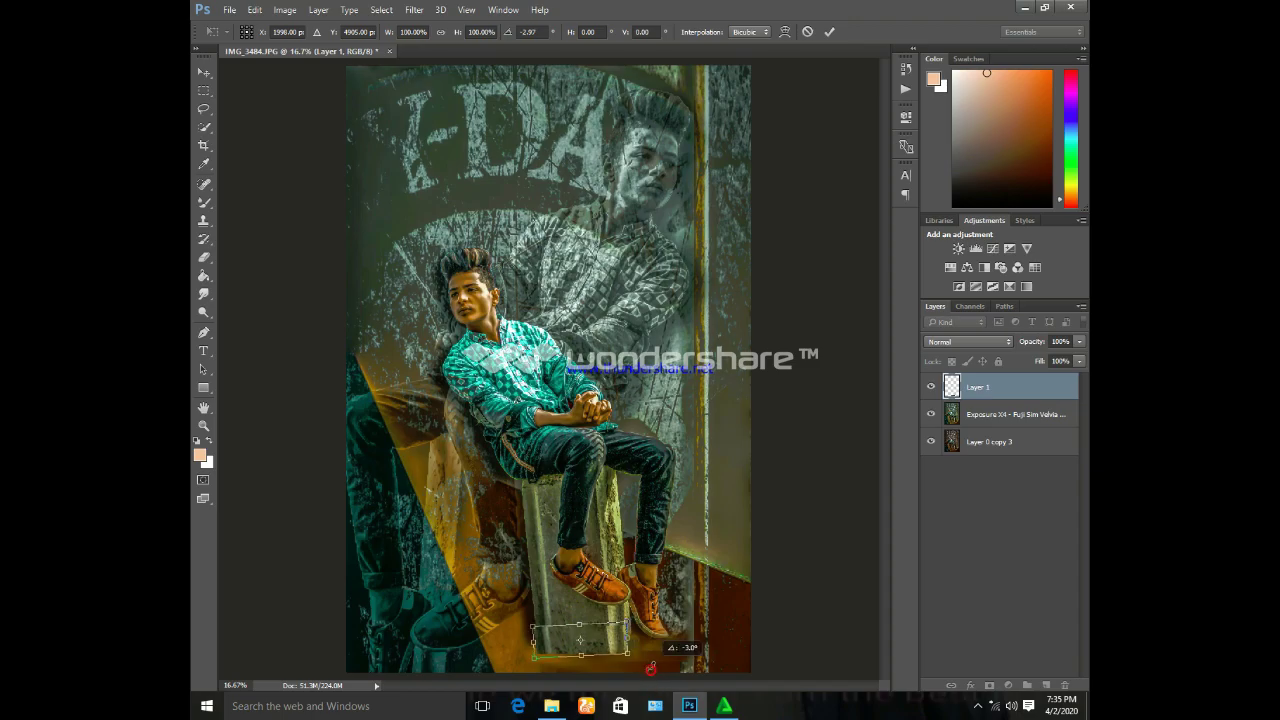
{"action": "left_click", "coordinate": [829, 32]}
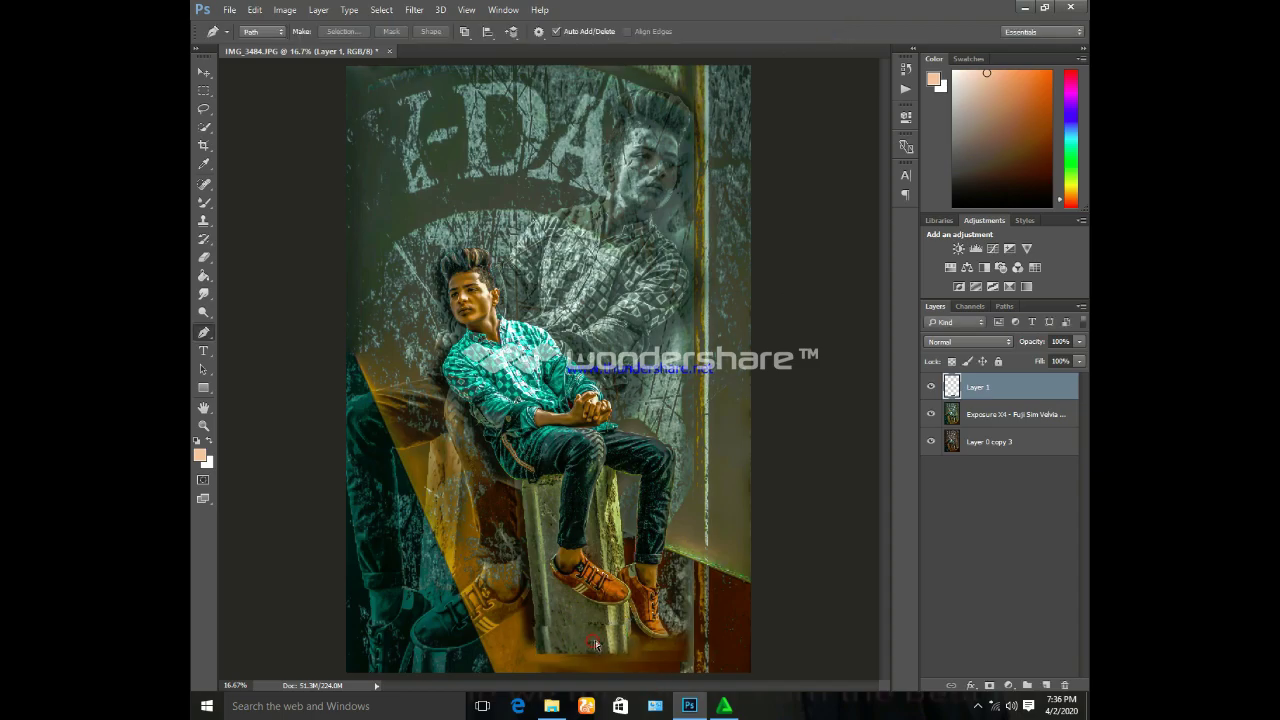
Marquee a strip at the stool's base and widen it slightly with Free Transform
{"action": "key", "text": "m"}
{"action": "left_click_drag", "start_coordinate": [630, 625], "coordinate": [532, 655]}
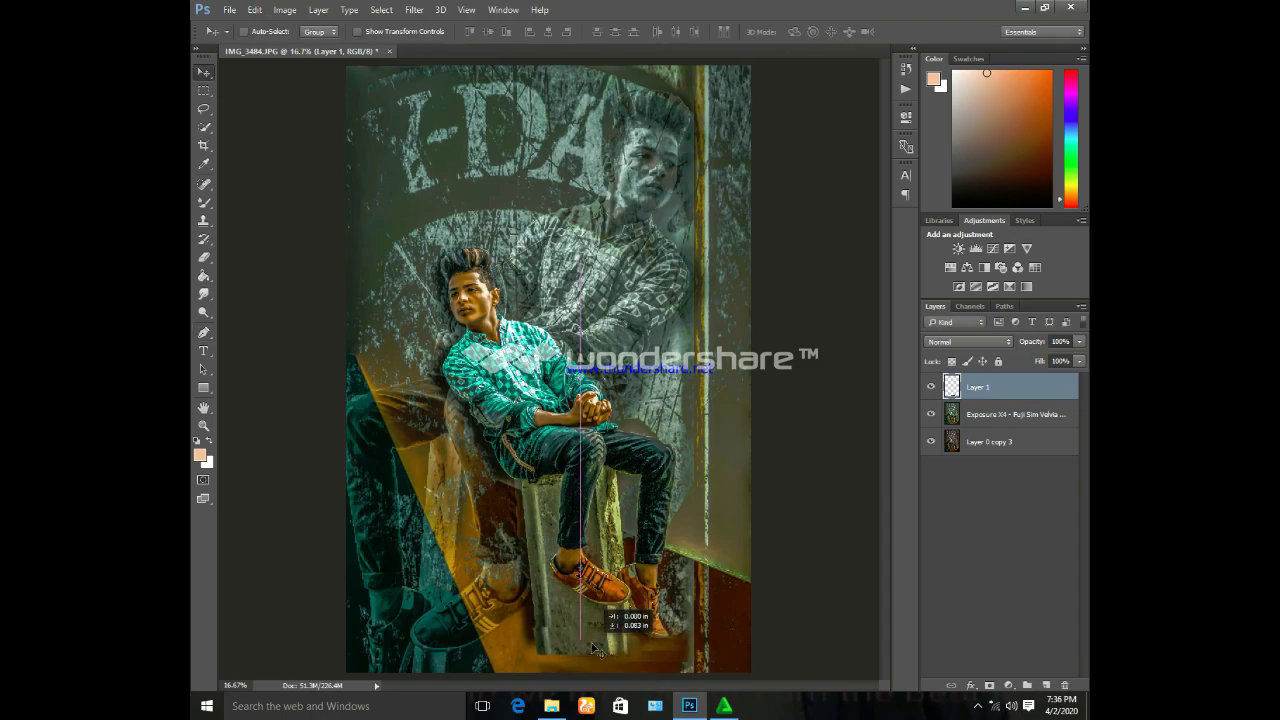
{"action": "key", "text": "ctrl+t"}
{"action": "left_click_drag", "start_coordinate": [628, 640], "coordinate": [632, 640]}
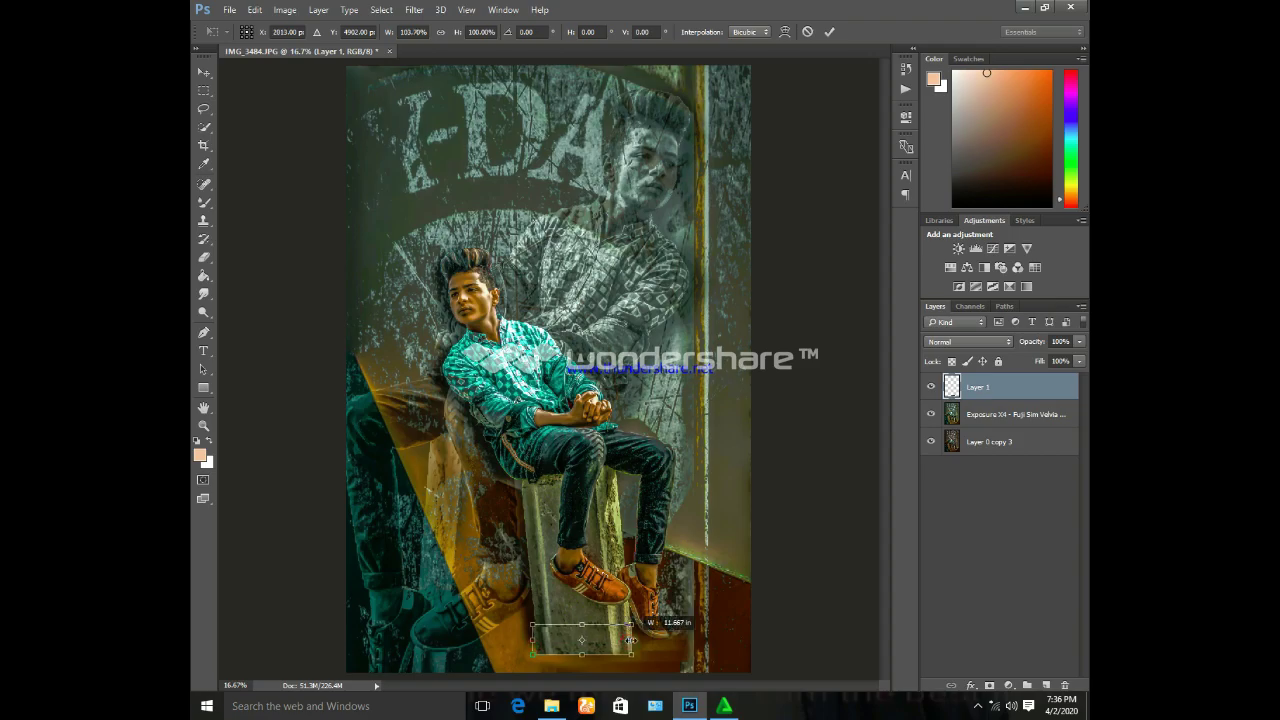
{"action": "left_click", "coordinate": [829, 32]}
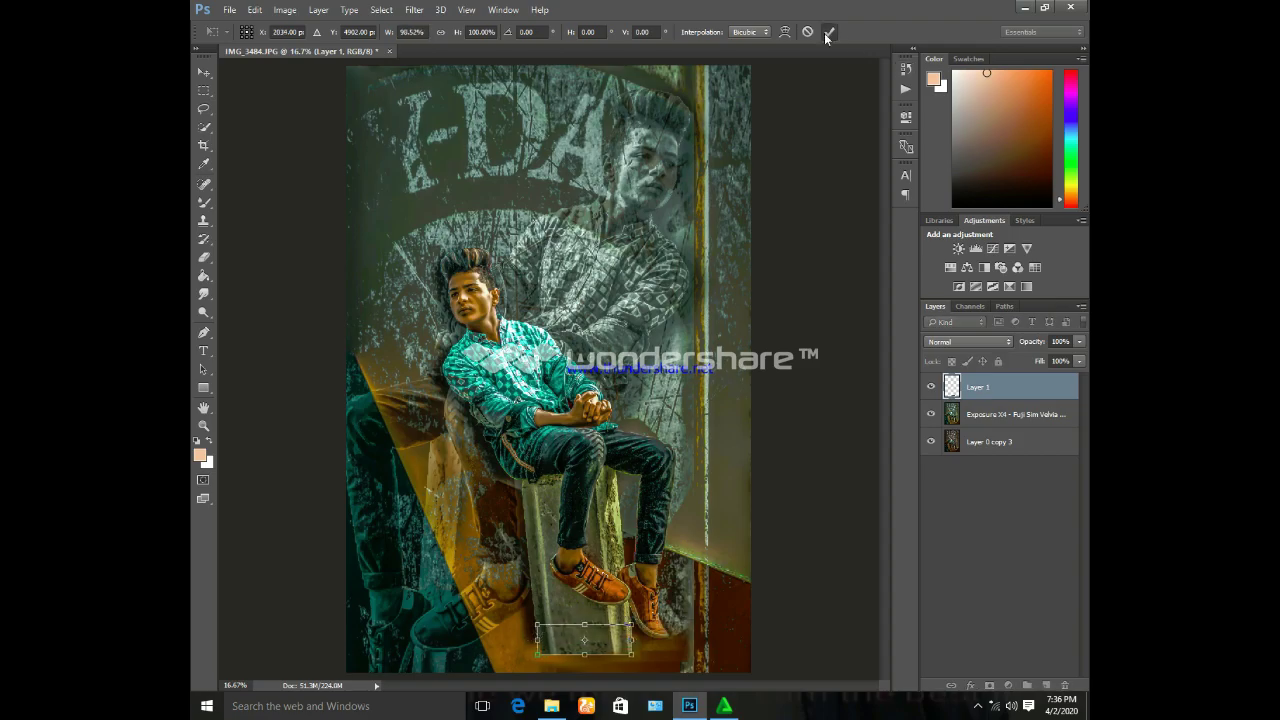
{"action": "key", "text": "b"}
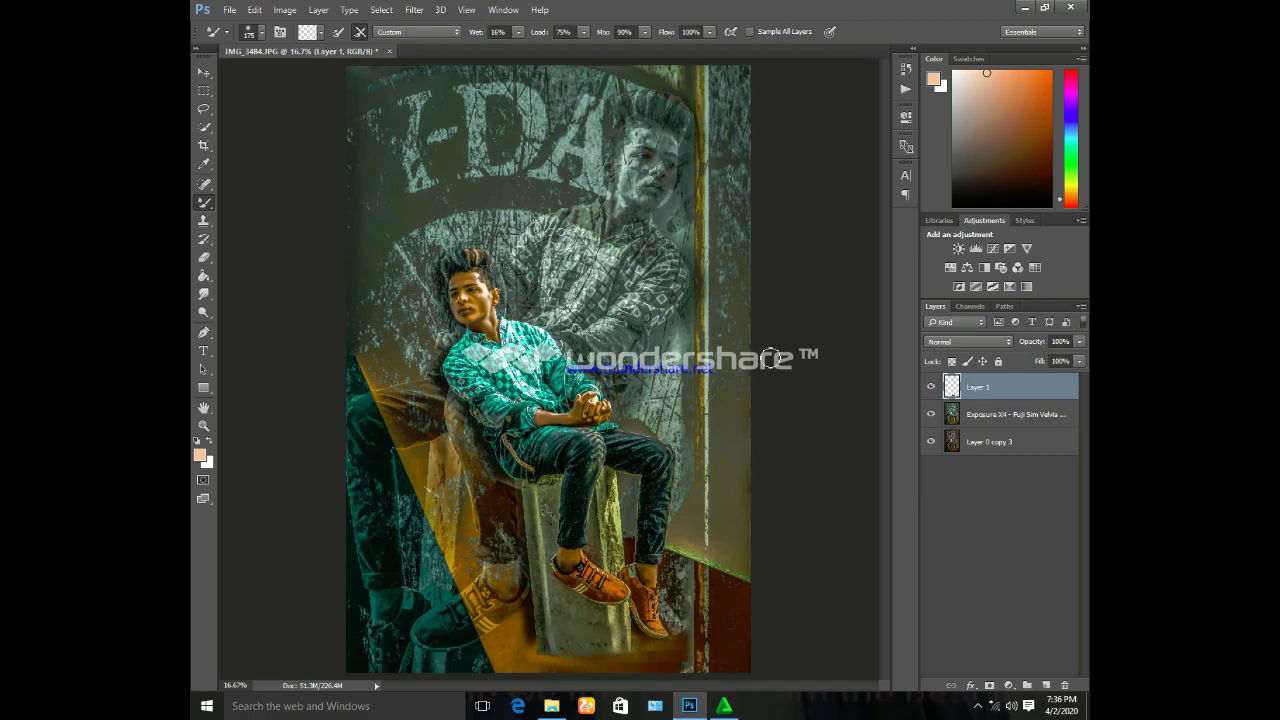
{"action": "left_click", "coordinate": [995, 450], "text": "shift"}
Merge the selected layers and place the linked Suicide Squad graphic from the Text folder
{"action": "key", "text": "ctrl+e"}
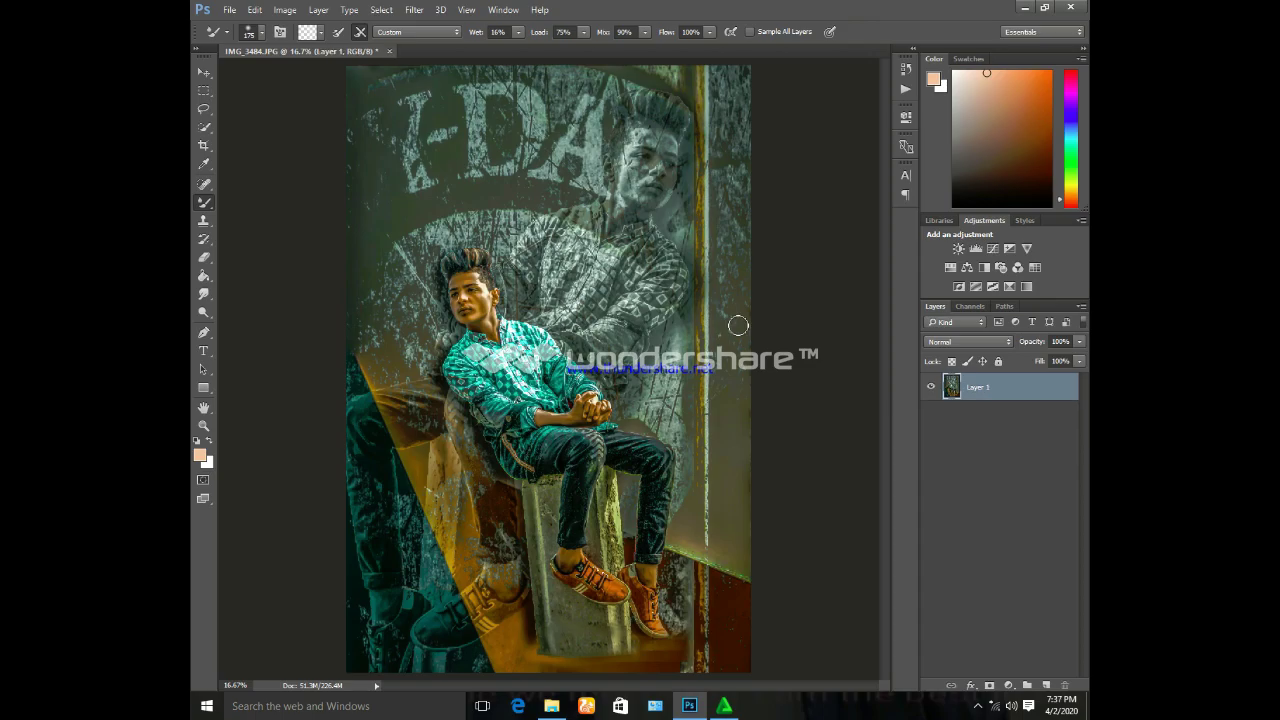
{"action": "left_click", "coordinate": [229, 10]}
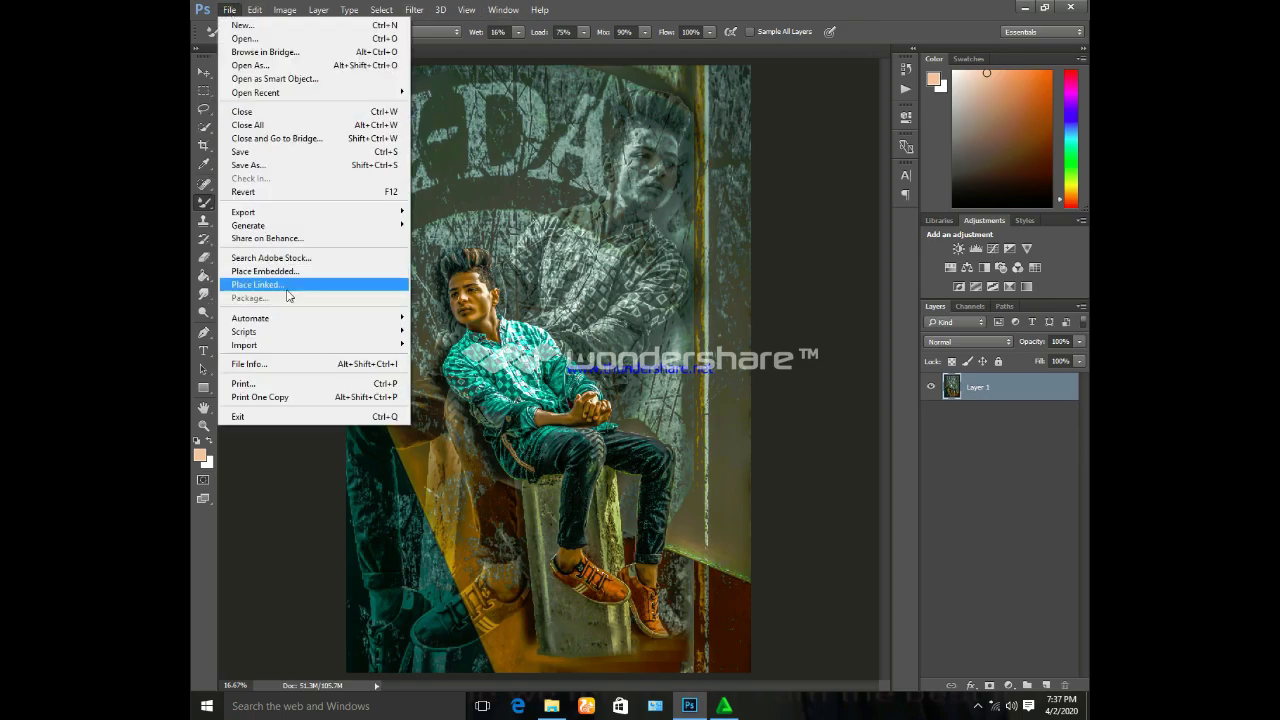
{"action": "left_click", "coordinate": [300, 288]}
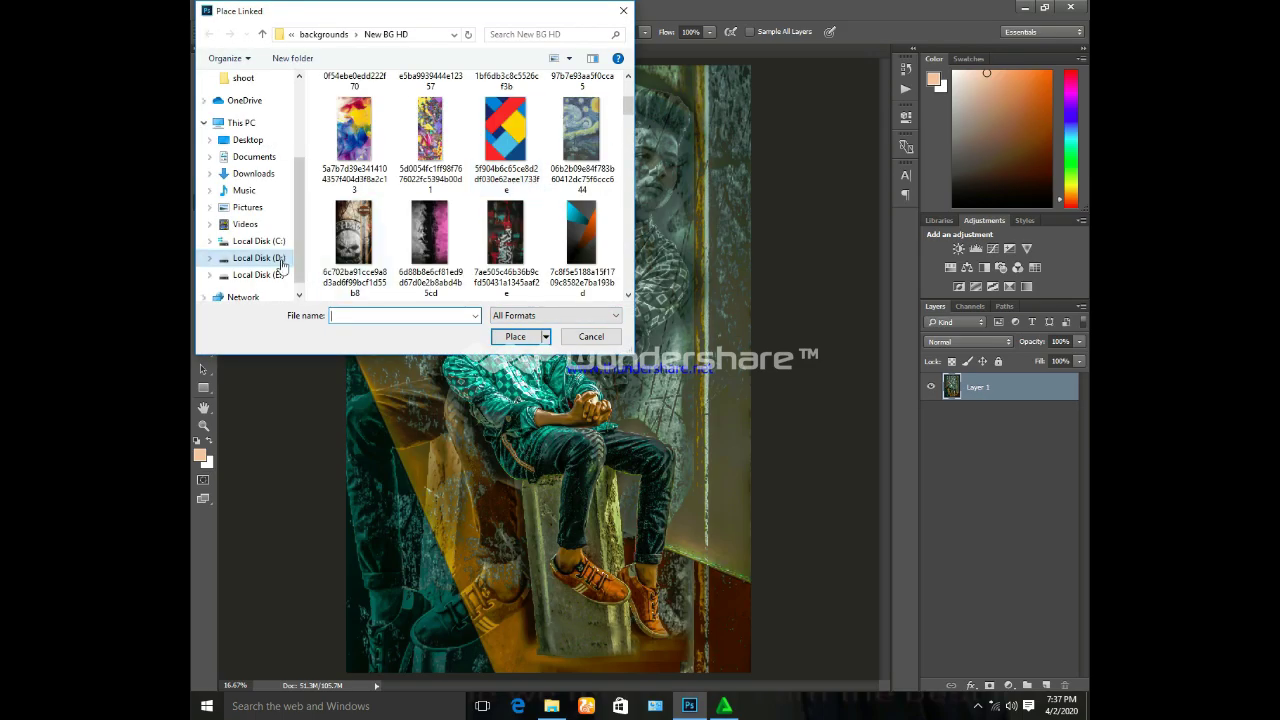
{"action": "left_click", "coordinate": [258, 275]}
{"action": "double_click", "coordinate": [380, 113]}
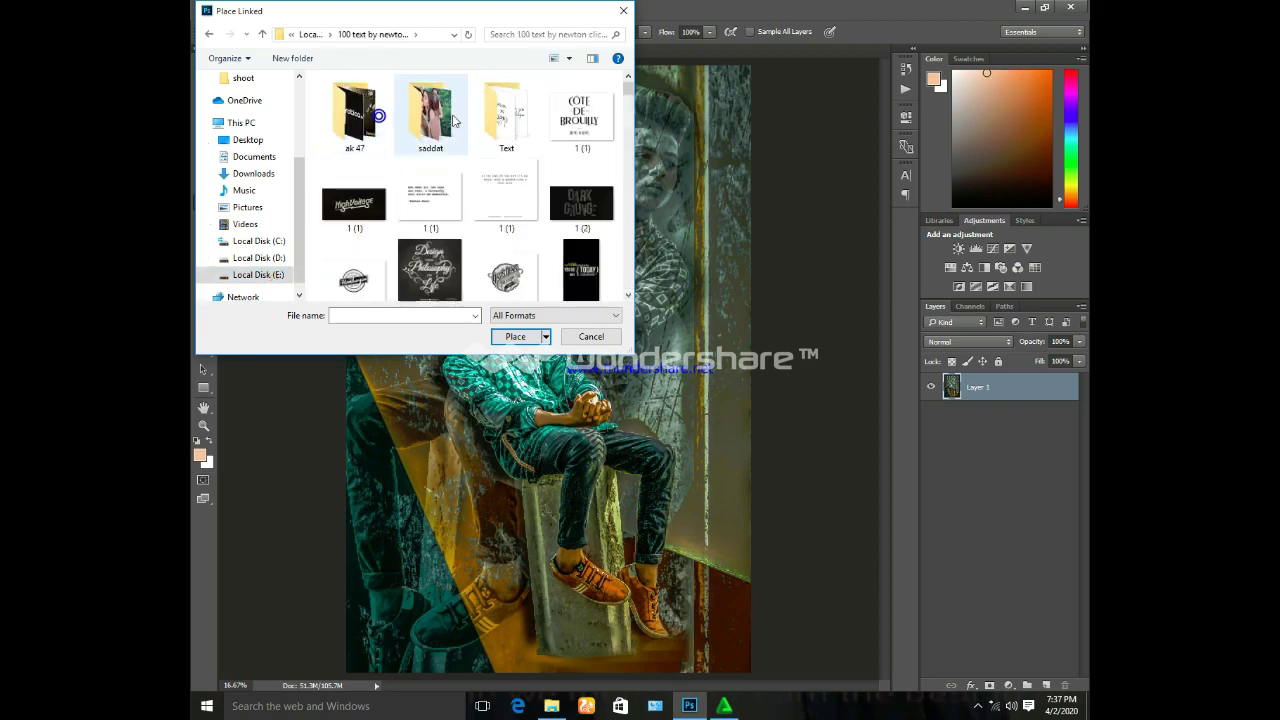
{"action": "double_click", "coordinate": [507, 128]}
{"action": "scroll", "coordinate": [519, 161], "scroll_direction": "down", "scroll_amount": 2}
{"action": "scroll", "coordinate": [519, 161], "scroll_direction": "down", "scroll_amount": 3}
{"action": "scroll", "coordinate": [519, 161], "scroll_direction": "up", "scroll_amount": 1}
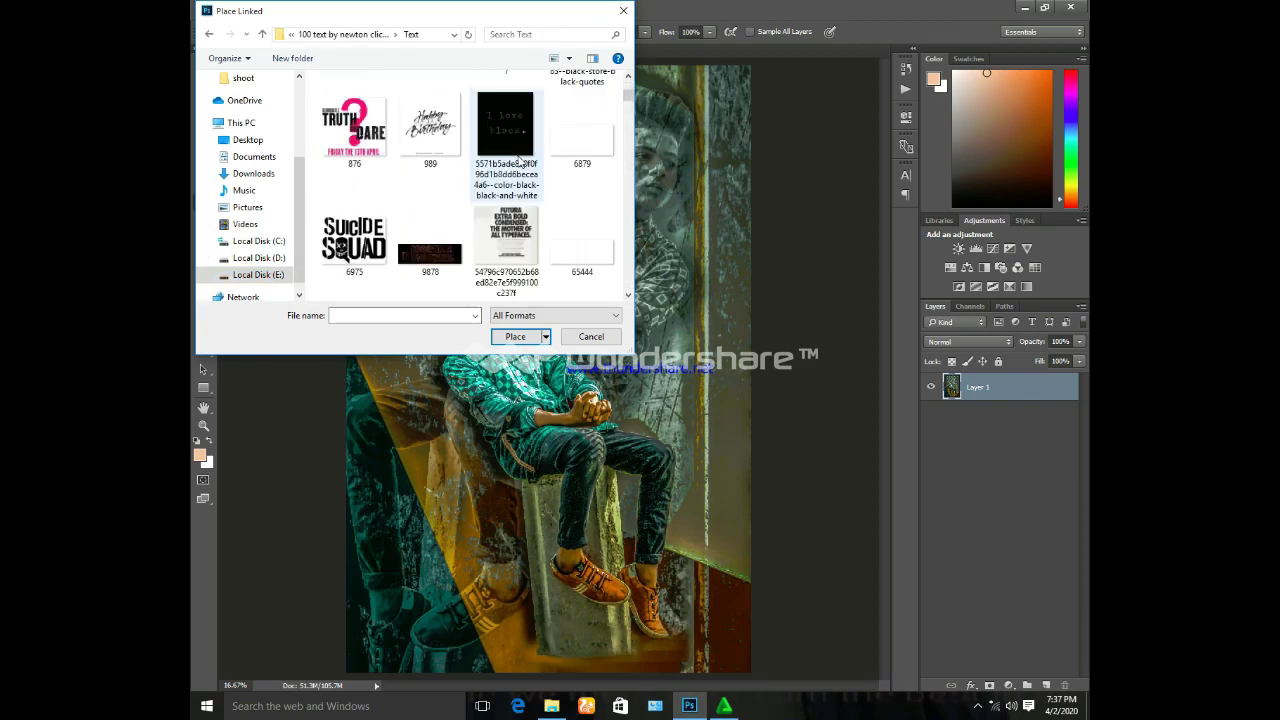
{"action": "scroll", "coordinate": [517, 190], "scroll_direction": "down", "scroll_amount": 1}
{"action": "double_click", "coordinate": [354, 158]}
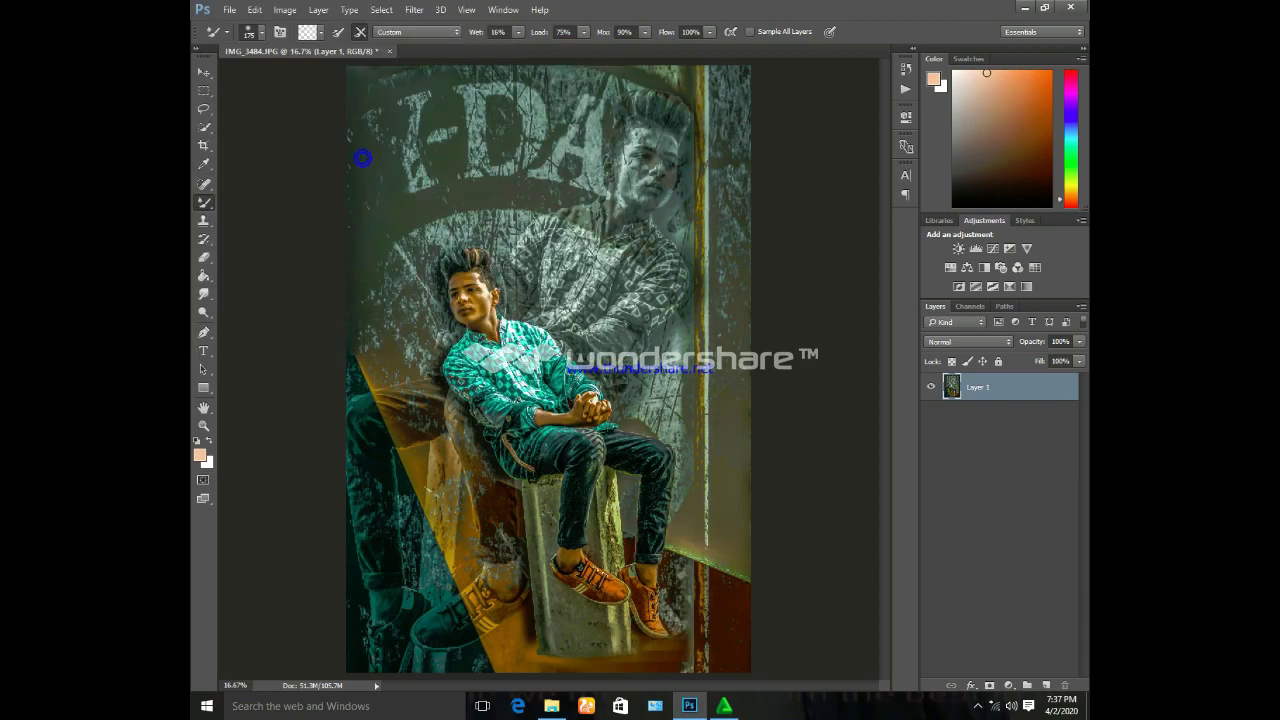
Scale and rotate the Suicide Squad graphic beside the man and set it to Divide blend mode
{"action": "mouse_move", "coordinate": [574, 386]}
{"action": "left_mouse_down"}
{"action": "mouse_move", "coordinate": [624, 462]}
{"action": "mouse_move", "coordinate": [492, 225]}
{"action": "mouse_move", "coordinate": [688, 411]}
{"action": "left_mouse_up"}
{"action": "mouse_move", "coordinate": [740, 330]}
{"action": "left_mouse_down"}
{"action": "mouse_move", "coordinate": [766, 366]}
{"action": "mouse_move", "coordinate": [695, 388]}
{"action": "left_mouse_up"}
{"action": "left_click", "coordinate": [686, 31]}
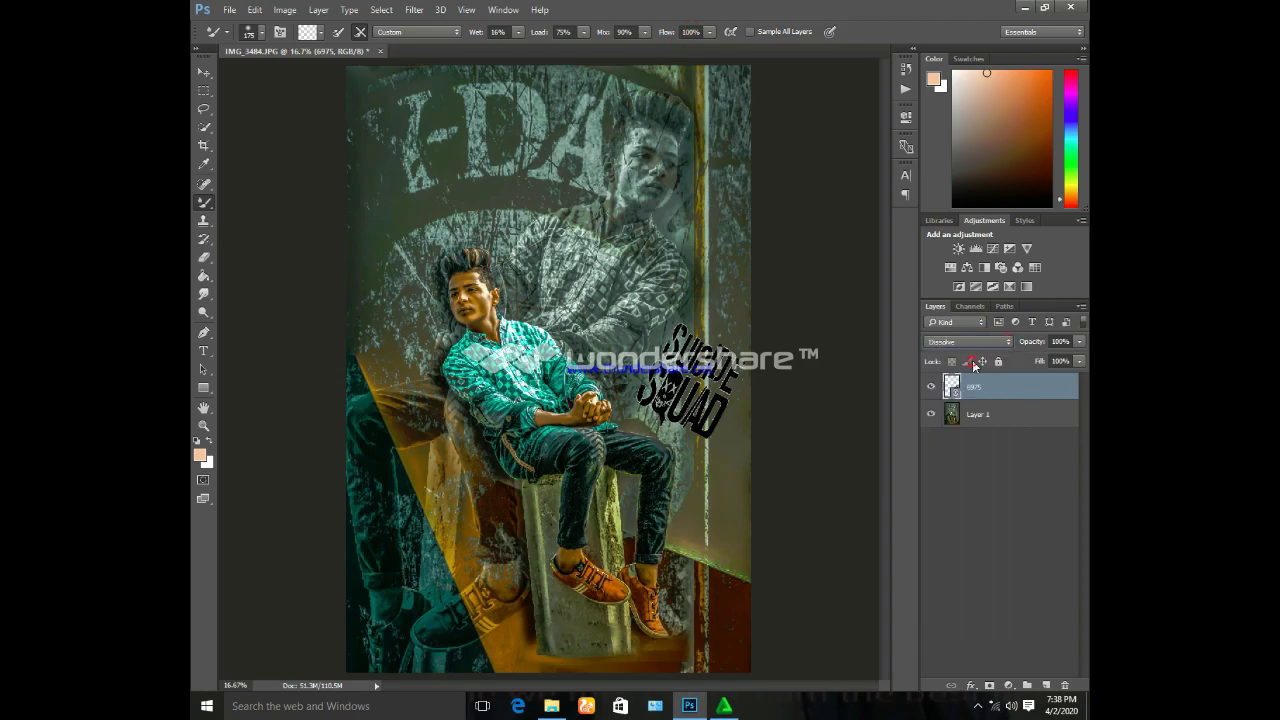
{"action": "key", "text": "shift+plus"}
{"action": "key", "text": "shift+plus"}
{"action": "key", "text": "shift+plus"}
{"action": "key", "text": "shift+plus"}
{"action": "key", "text": "shift+plus"}
{"action": "key", "text": "shift+plus"}
{"action": "key", "text": "shift+plus"}
{"action": "key", "text": "shift+plus"}
{"action": "key", "text": "shift+plus"}
{"action": "key", "text": "shift+plus"}
{"action": "key", "text": "shift+plus"}
{"action": "key", "text": "shift+plus"}
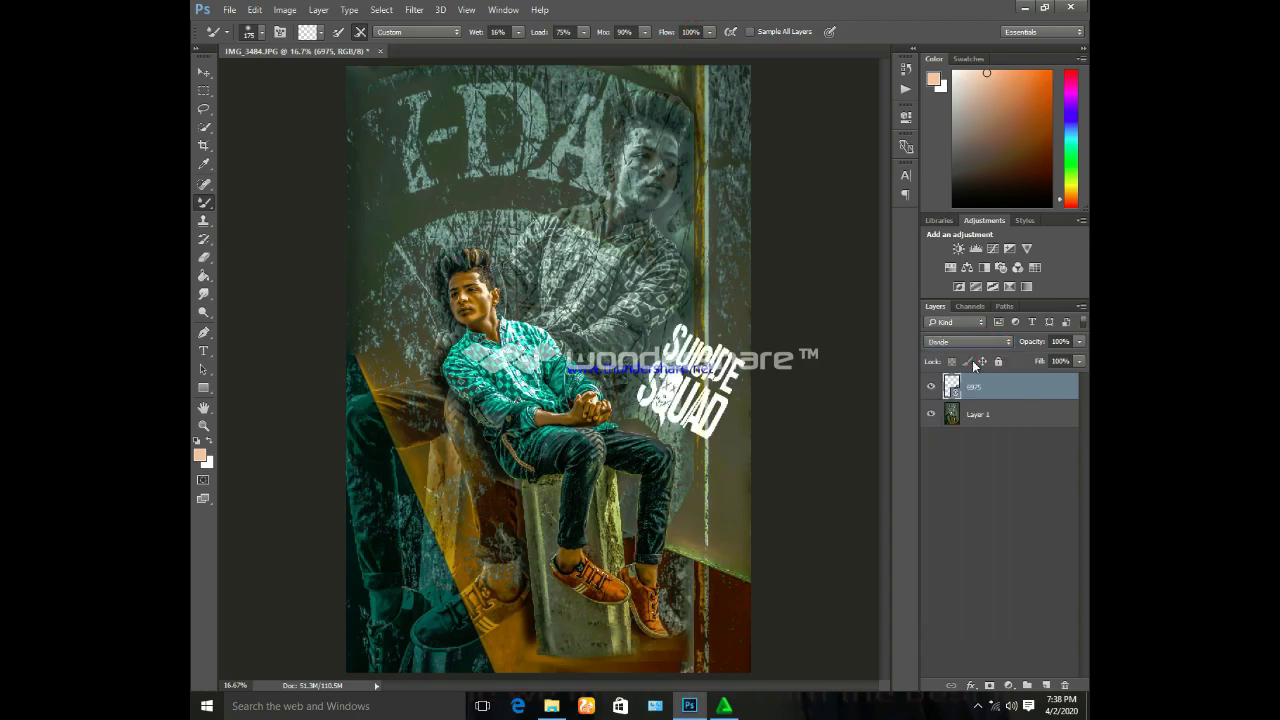
{"action": "key", "text": "shift+plus"}
{"action": "key", "text": "shift+minus"}
Brighten the graphic with Levels and apply a slight Motion Blur
{"action": "key", "text": "ctrl+l"}
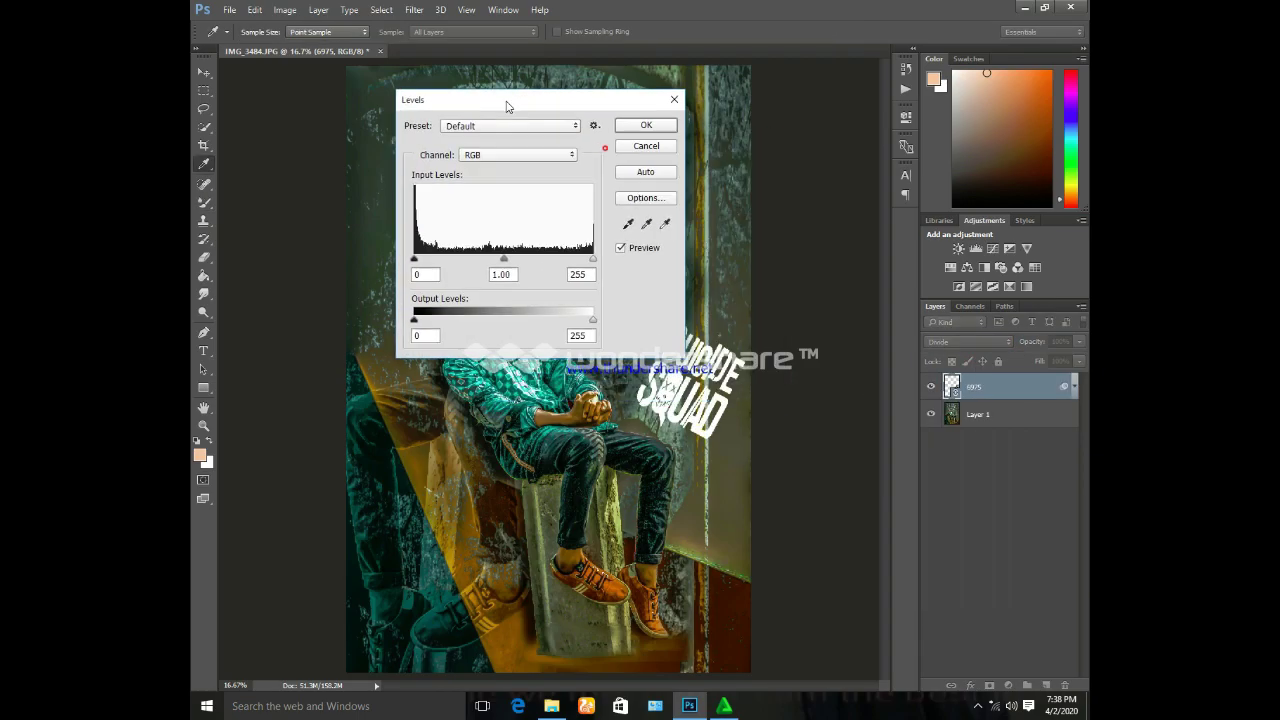
{"action": "left_click_drag", "start_coordinate": [517, 262], "coordinate": [533, 259]}
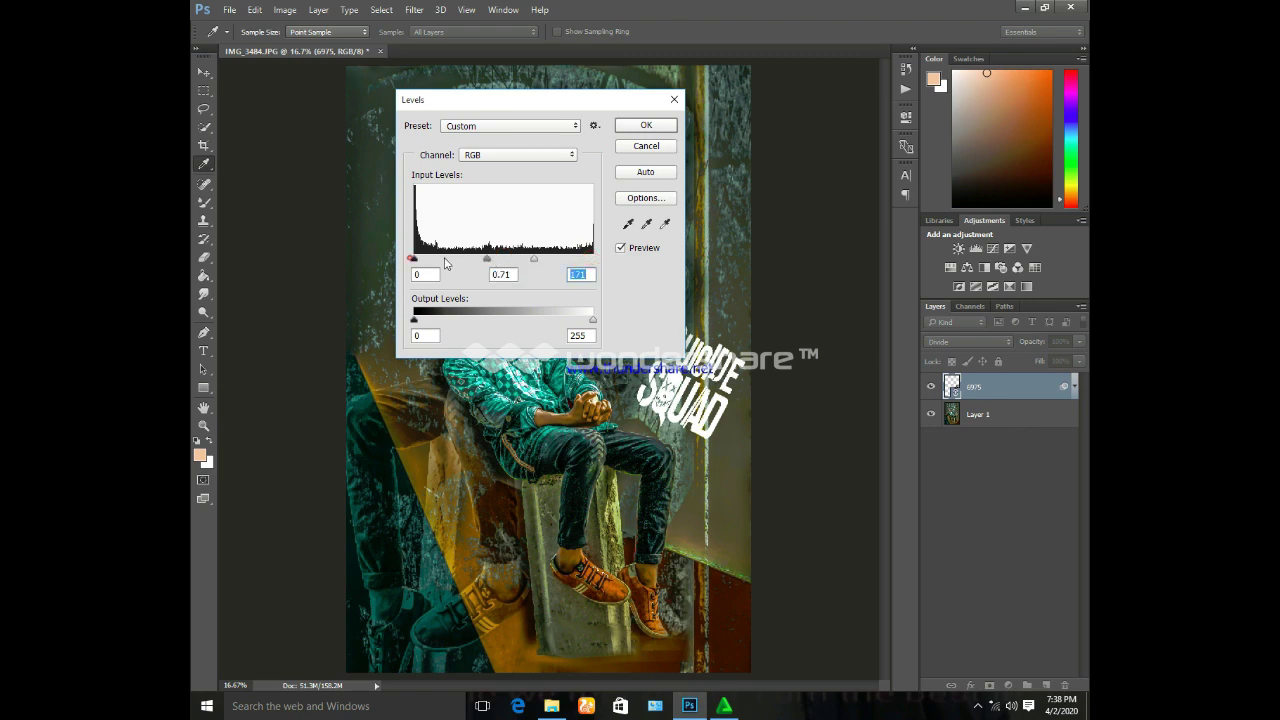
{"action": "left_click", "coordinate": [651, 125]}
{"action": "left_click", "coordinate": [414, 9]}
{"action": "mouse_move", "coordinate": [421, 164]}
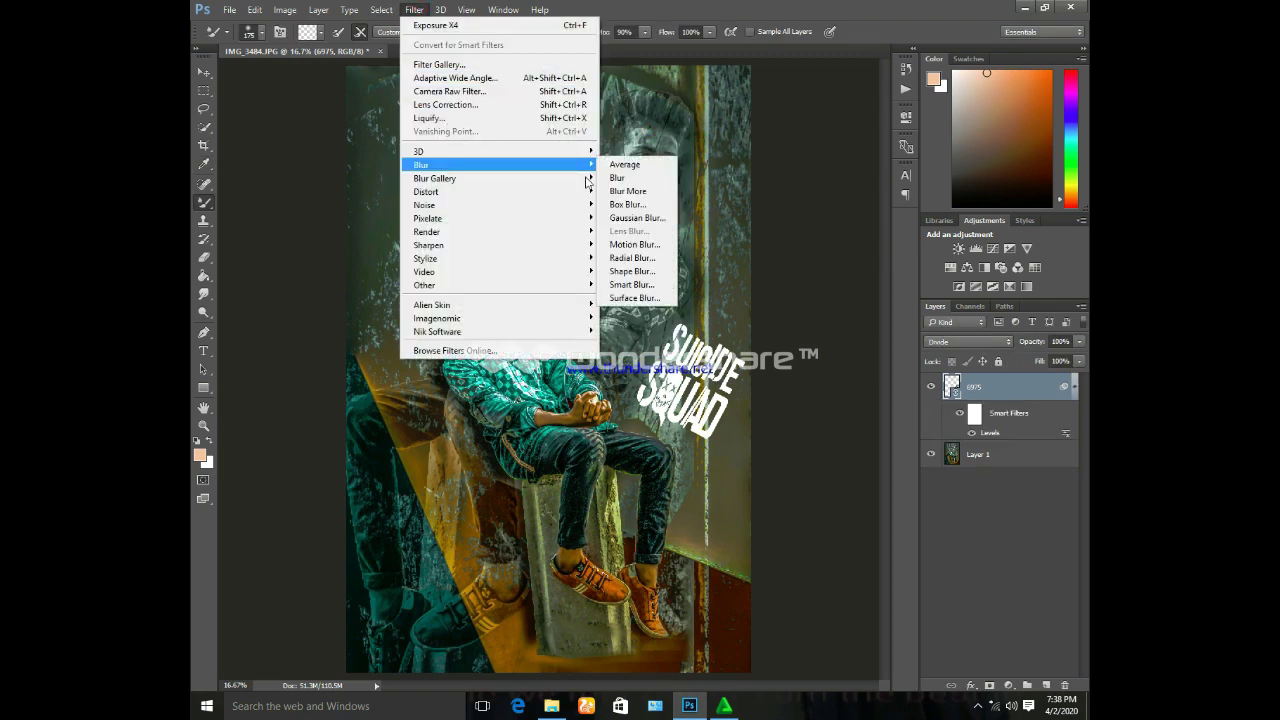
{"action": "left_click", "coordinate": [643, 246]}
{"action": "left_click_drag", "start_coordinate": [410, 412], "coordinate": [400, 413]}
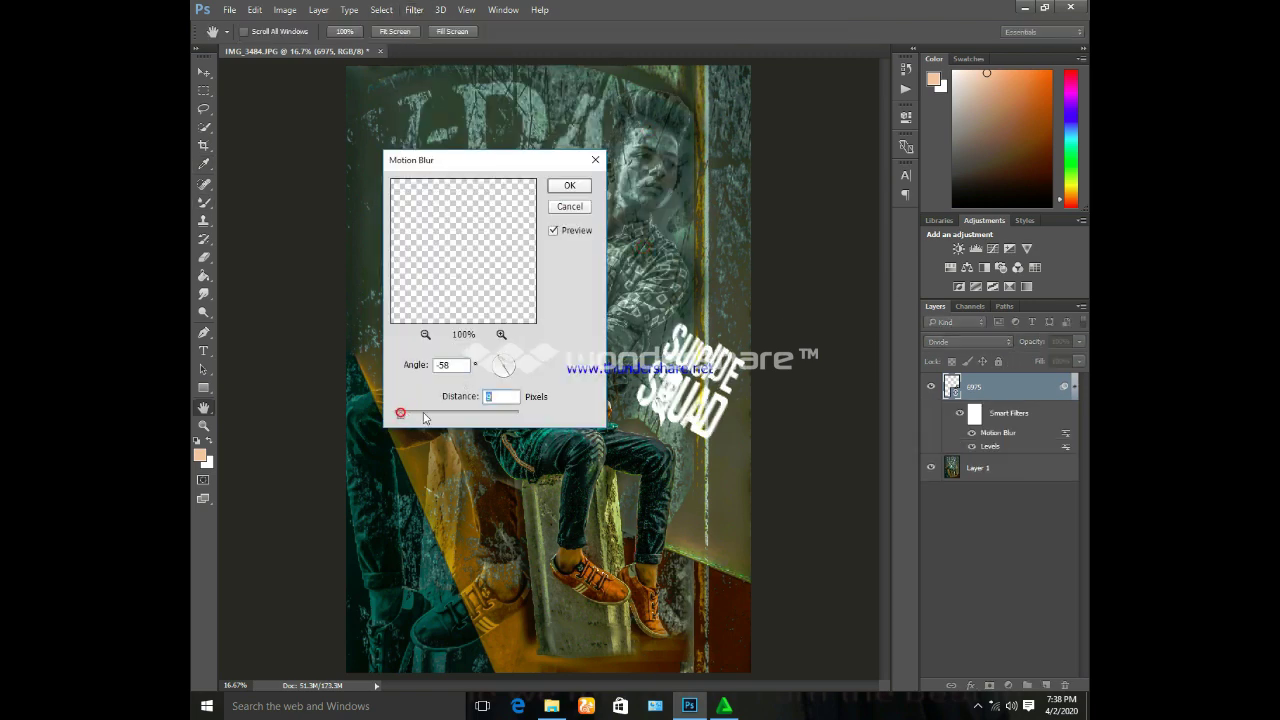
{"action": "left_click", "coordinate": [579, 191]}
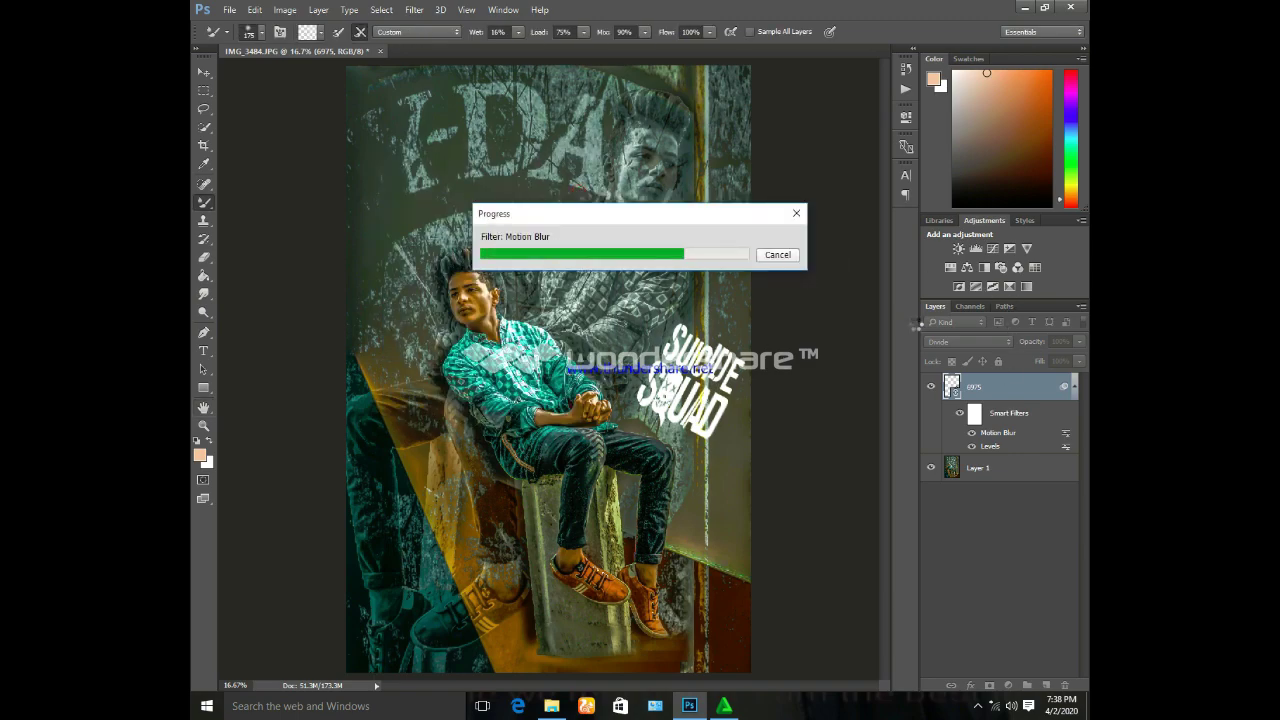
Fade the Suicide Squad graphic to 72% opacity and merge it into the photo layer
{"action": "left_click", "coordinate": [1079, 341]}
{"action": "left_click_drag", "start_coordinate": [1080, 358], "coordinate": [1060, 364]}
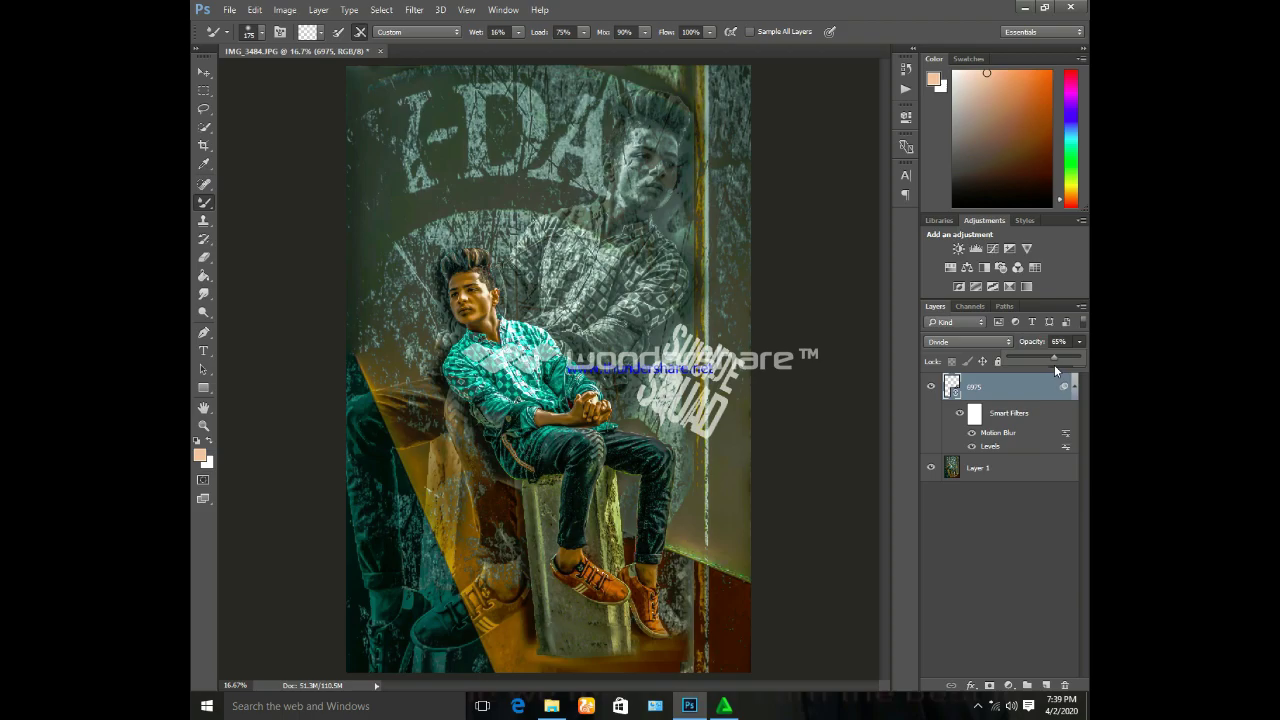
{"action": "left_click", "coordinate": [1000, 468], "text": "shift"}
{"action": "key", "text": "ctrl+e"}
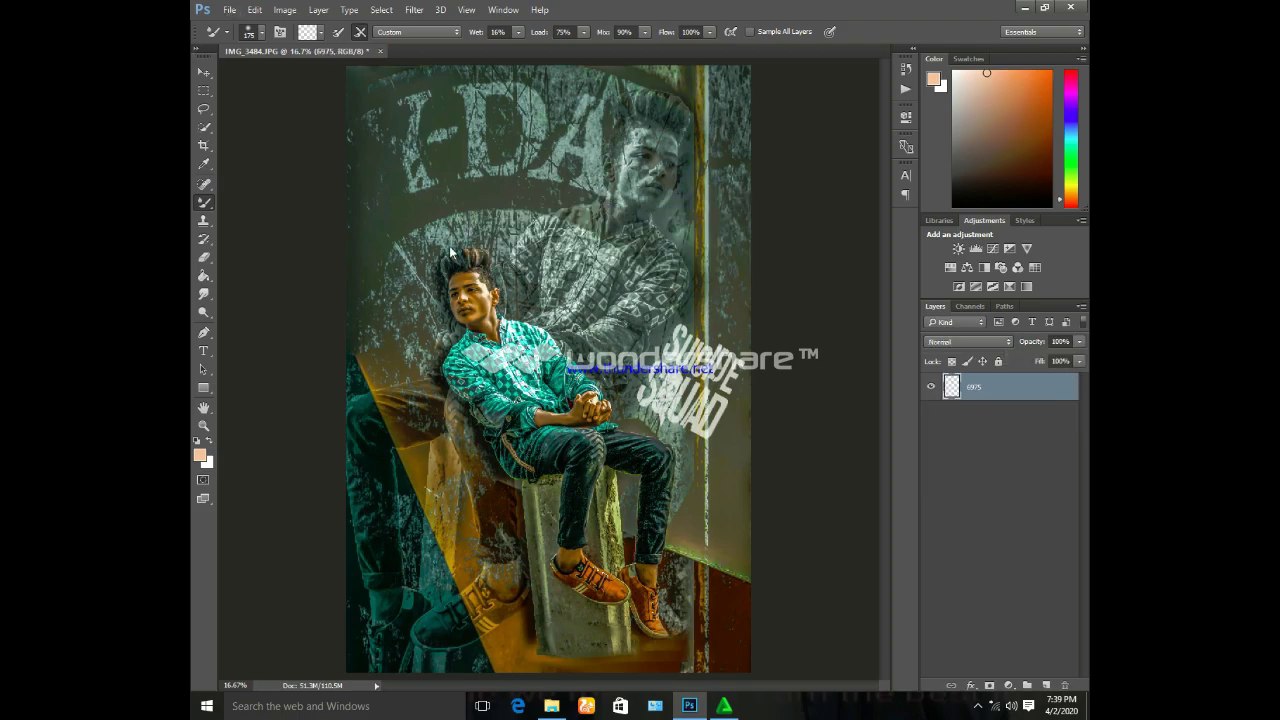
Add enlarged 'BAD BOY' text and rotate it into the top-left corner
{"action": "left_click", "coordinate": [394, 211]}
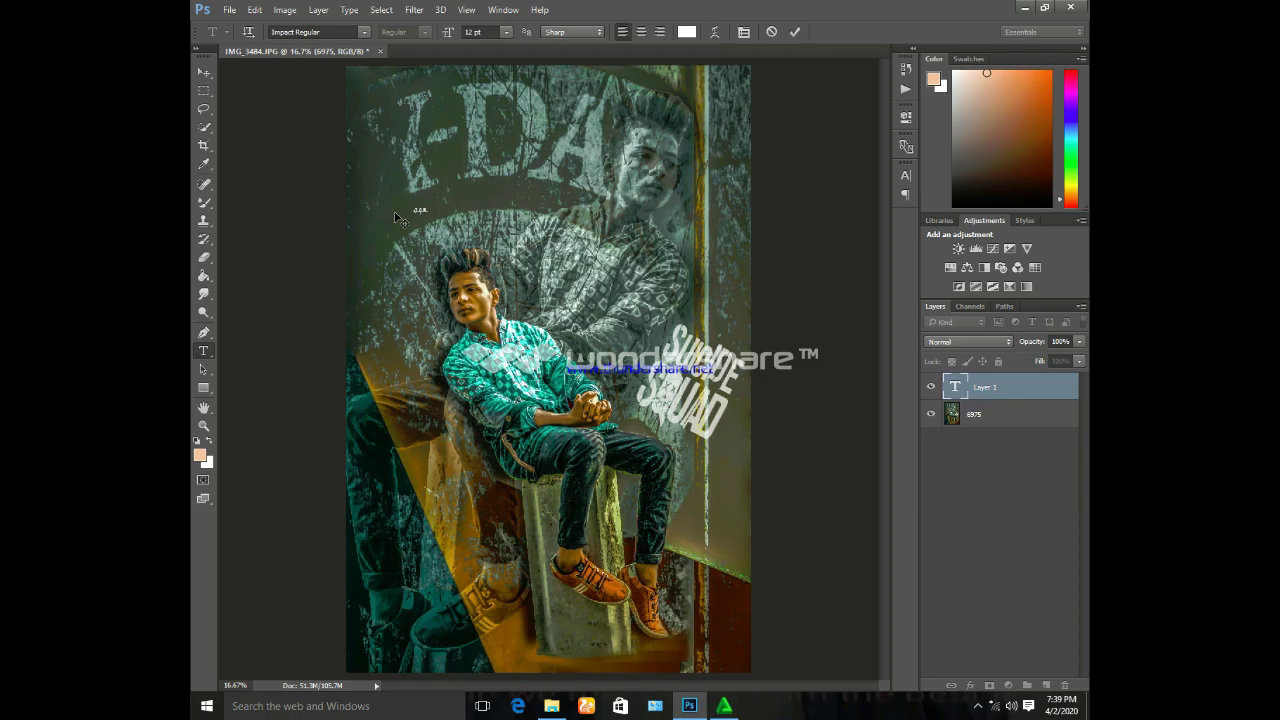
{"action": "left_click_drag", "start_coordinate": [434, 214], "coordinate": [515, 252]}
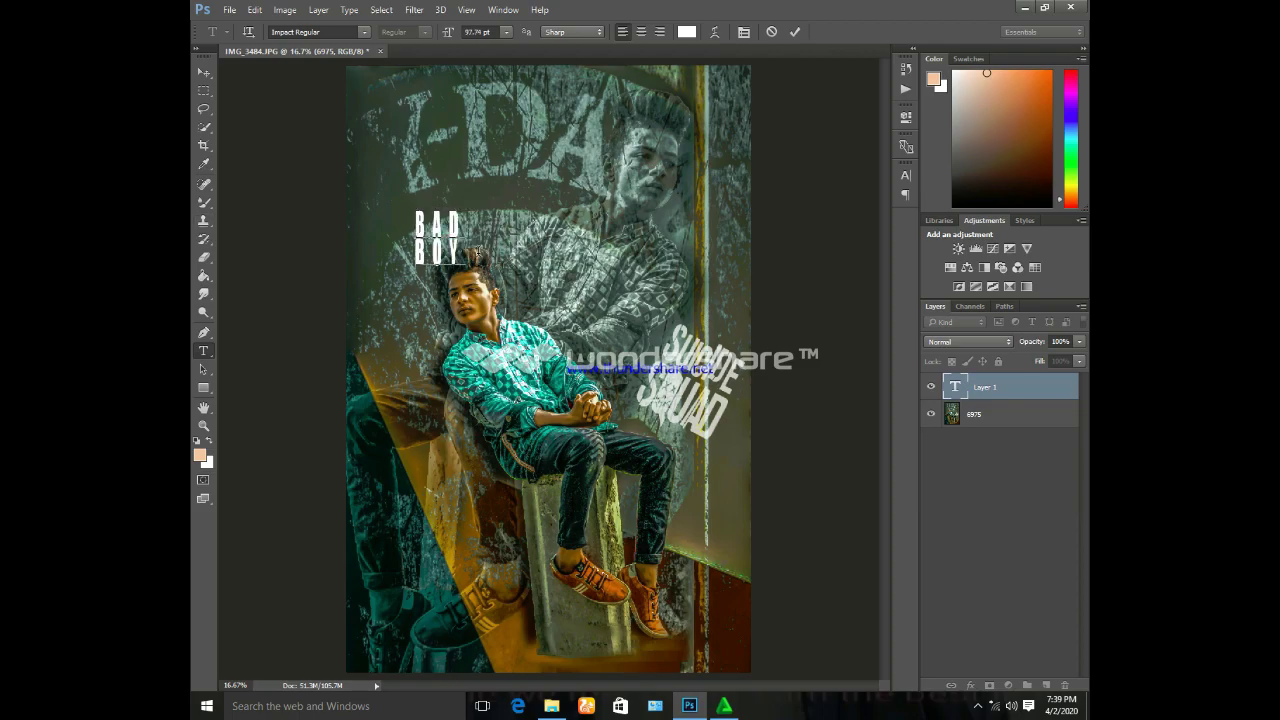
{"action": "key", "text": "ctrl+Return"}
{"action": "mouse_move", "coordinate": [524, 286]}
{"action": "left_mouse_down"}
{"action": "mouse_move", "coordinate": [505, 215]}
{"action": "mouse_move", "coordinate": [415, 150]}
{"action": "left_mouse_up"}
{"action": "key", "text": "ctrl+t"}
{"action": "key", "text": "Return"}
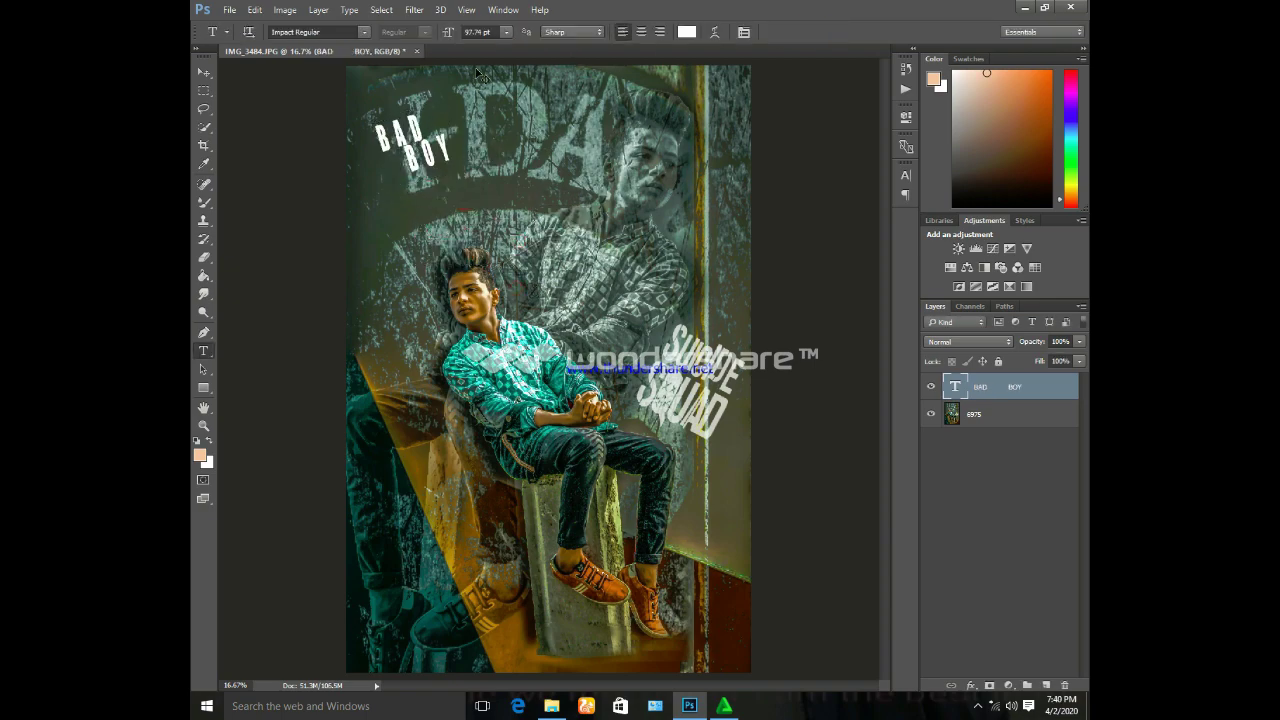
Duplicate the BAD BOY text, colour the copy red, and place it beneath the white text
{"action": "key", "text": "ctrl+j"}
{"action": "left_click", "coordinate": [686, 32]}
{"action": "left_click", "coordinate": [776, 174]}
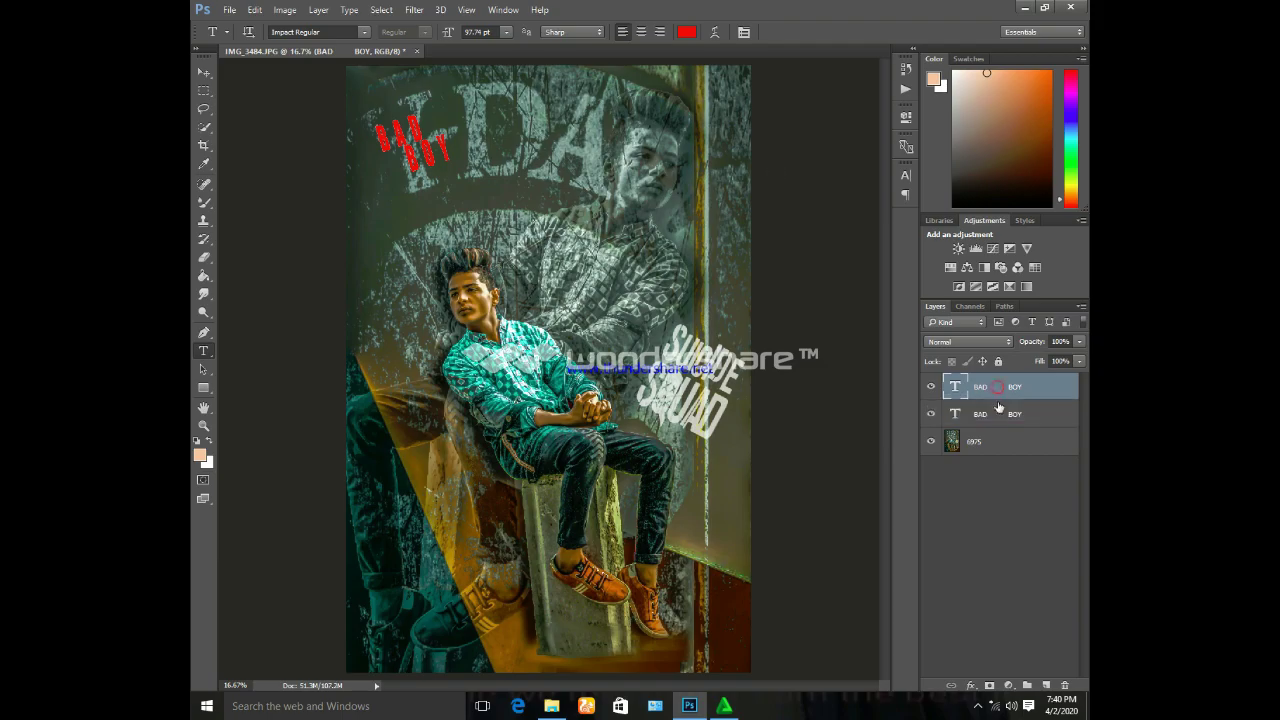
{"action": "left_click_drag", "start_coordinate": [998, 390], "coordinate": [1000, 422]}
{"action": "key", "text": "ctrl+t"}
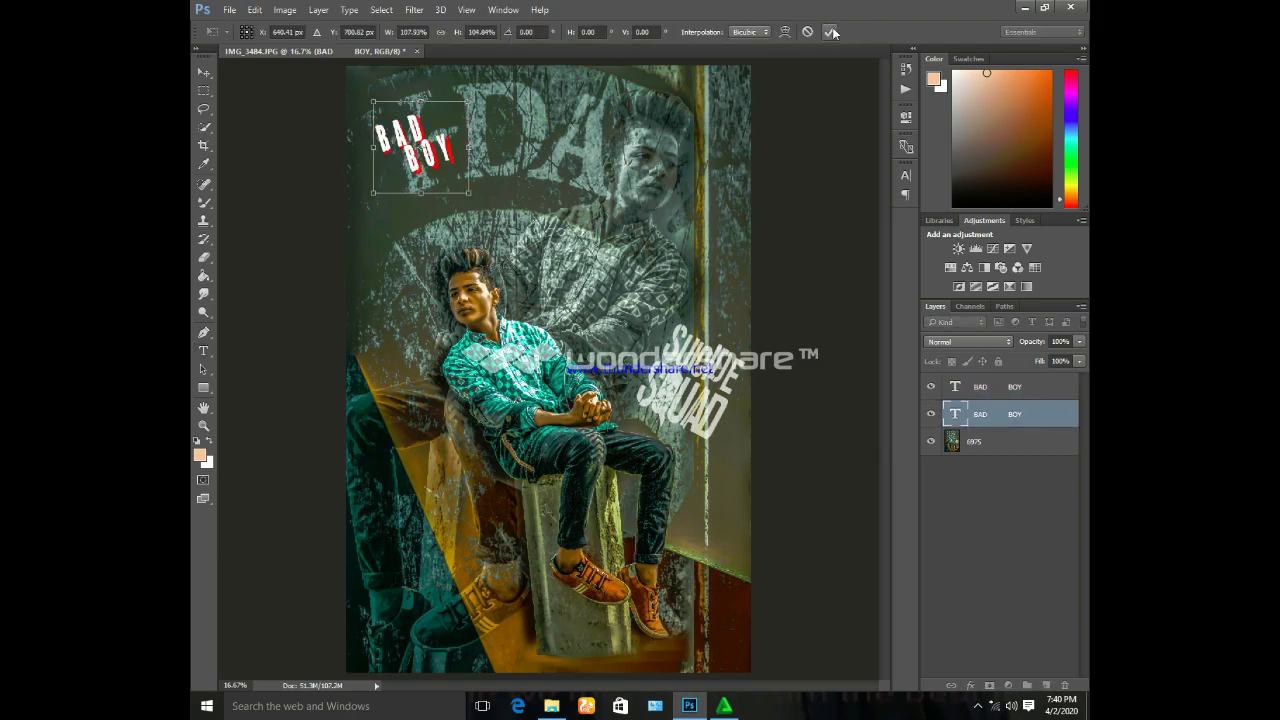
{"action": "left_click", "coordinate": [833, 32]}
Merge the two BAD BOY layers, shift the title right and down, and fade it to 55%
{"action": "key", "text": "ctrl+e"}
{"action": "key", "text": "ctrl+t"}
{"action": "mouse_move", "coordinate": [448, 145]}
{"action": "left_mouse_down"}
{"action": "mouse_move", "coordinate": [488, 200]}
{"action": "mouse_move", "coordinate": [432, 220]}
{"action": "left_mouse_up"}
{"action": "left_click", "coordinate": [829, 32]}
{"action": "left_click_drag", "start_coordinate": [1080, 341], "coordinate": [1034, 362]}
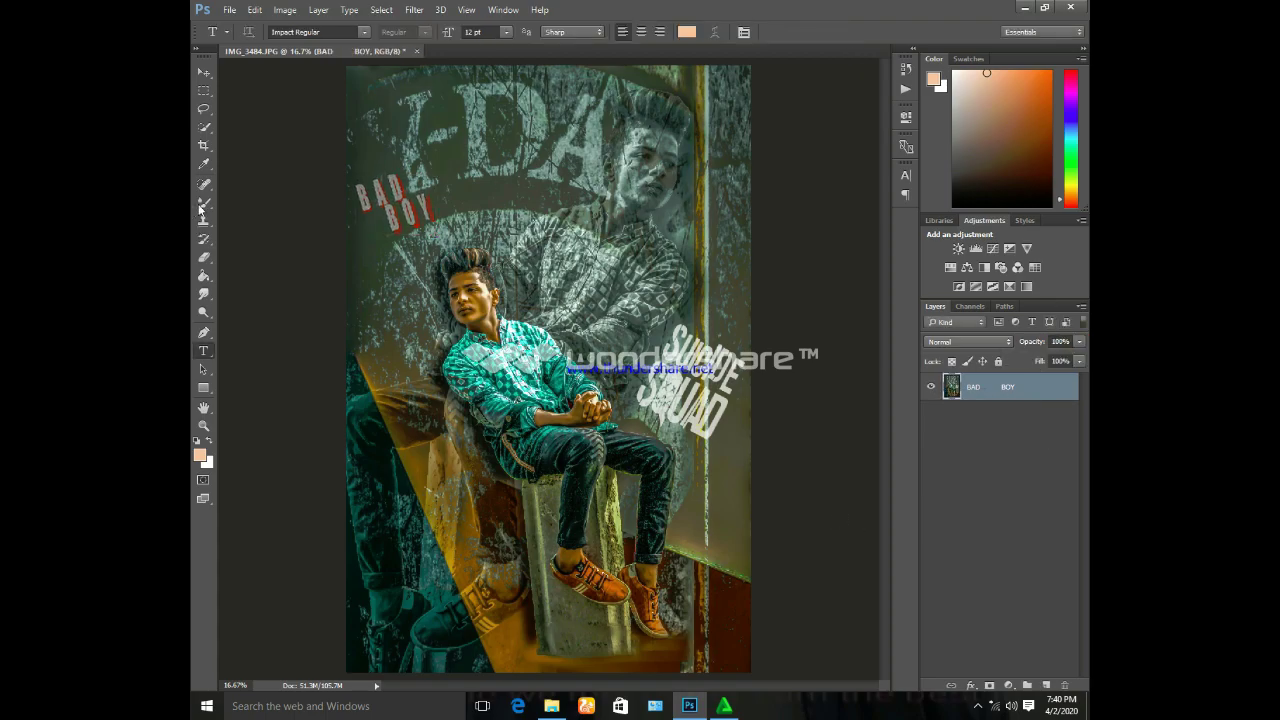
Set up a soft brush at size 900 with white #ffffff colour and 100% opacity
{"action": "left_click", "coordinate": [204, 202]}
{"action": "right_click", "coordinate": [515, 160]}
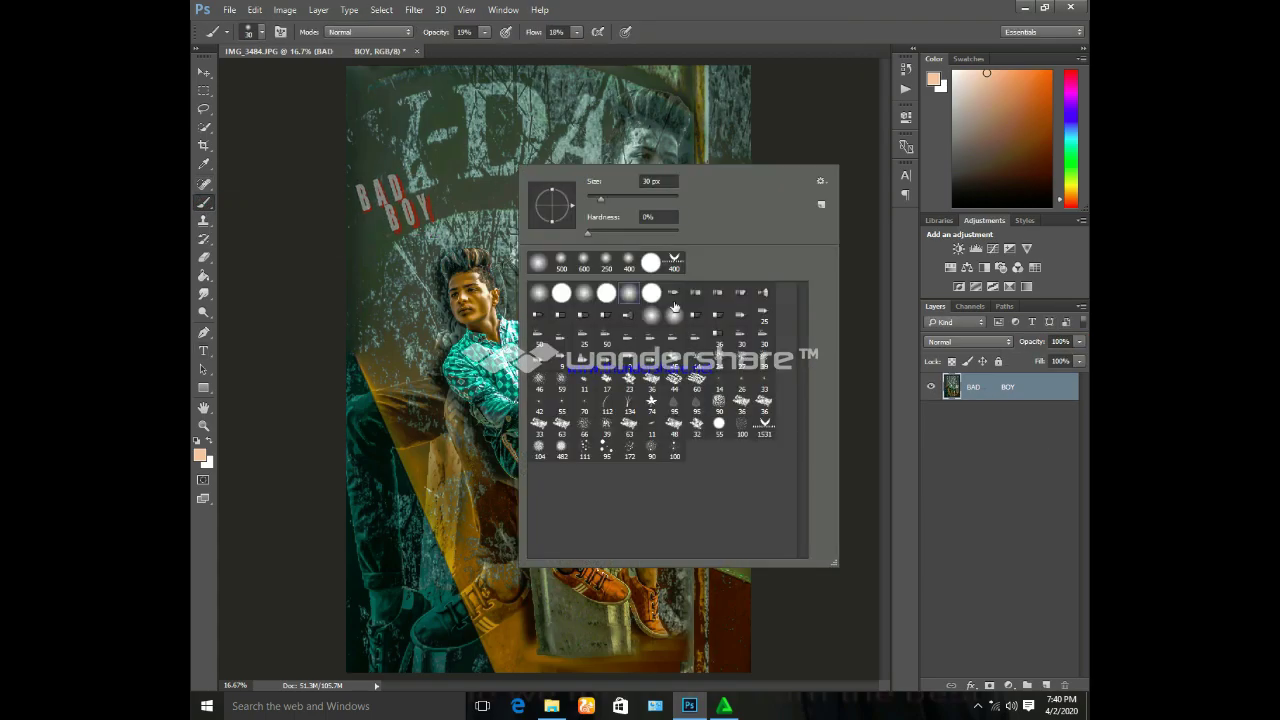
{"action": "left_click_drag", "start_coordinate": [560, 195], "coordinate": [660, 195]}
{"action": "key", "text": "Return"}
{"action": "key", "text": "bracketleft"}
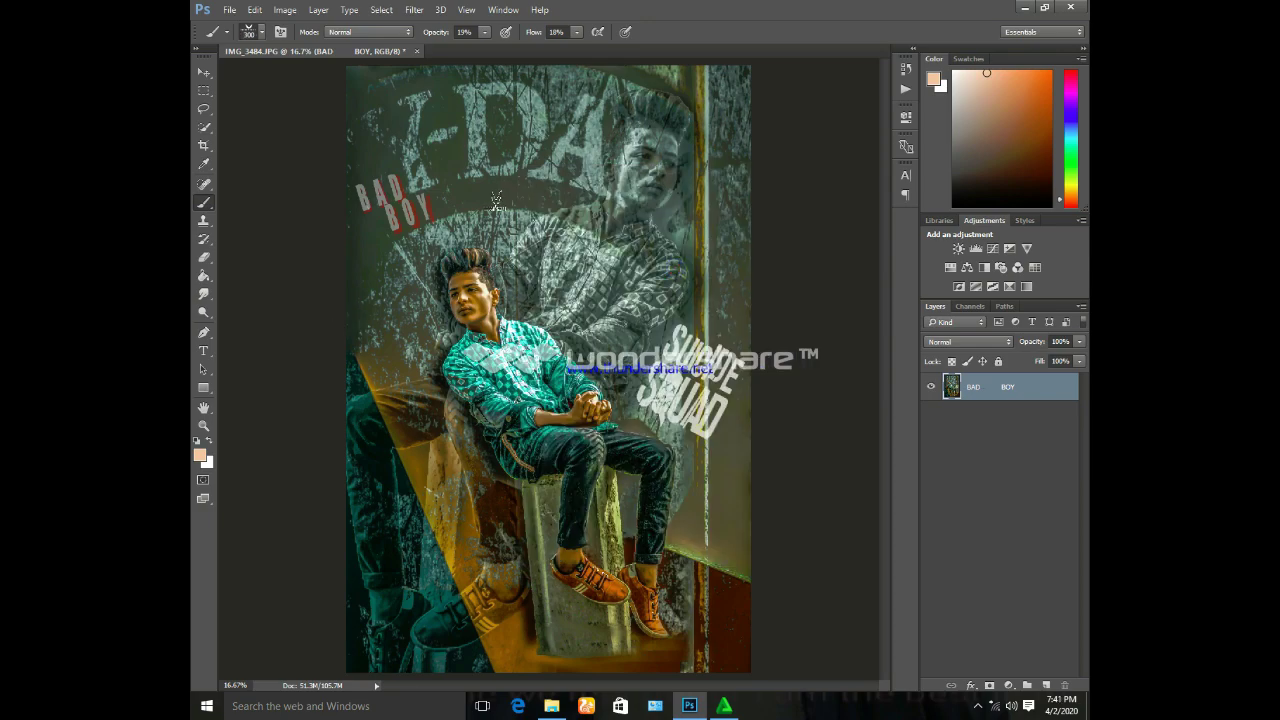
{"action": "left_click", "coordinate": [199, 455]}
{"action": "type", "text": "ffffff"}
{"action": "key", "text": "Return"}
{"action": "mouse_move", "coordinate": [440, 31]}
{"action": "left_mouse_down"}
{"action": "mouse_move", "coordinate": [548, 34]}
{"action": "mouse_move", "coordinate": [759, 115]}
{"action": "left_mouse_up"}
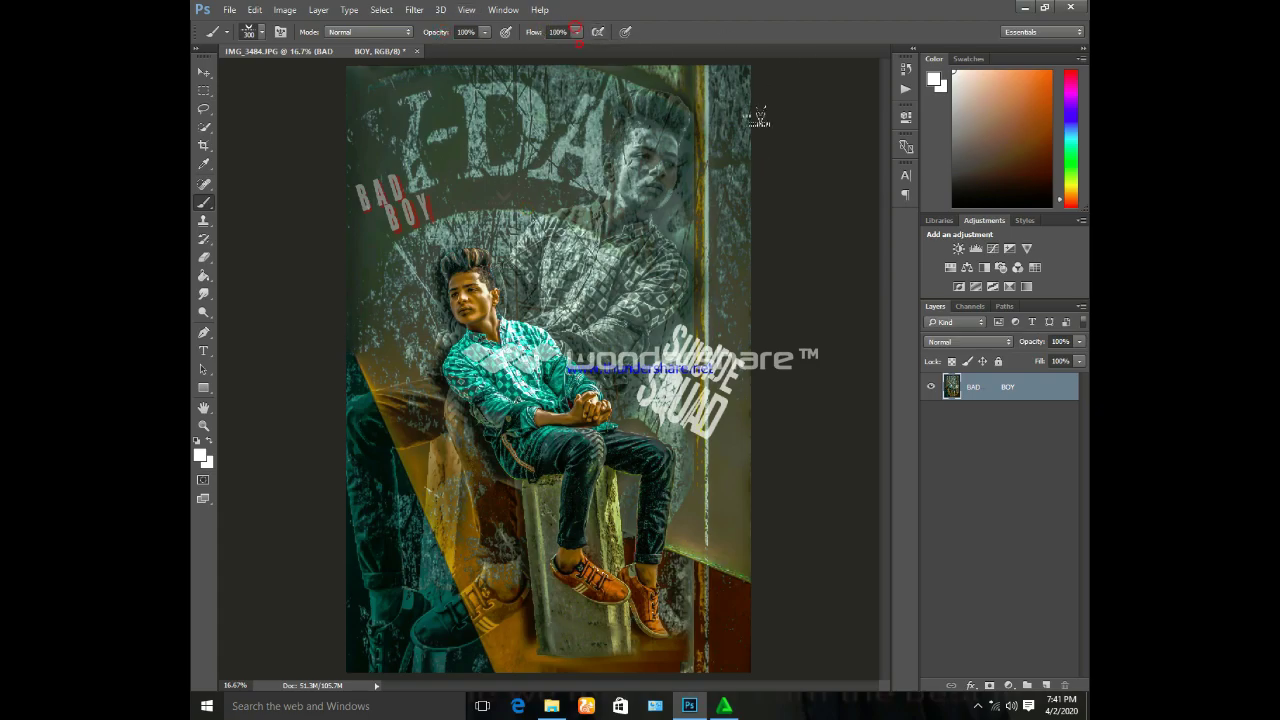